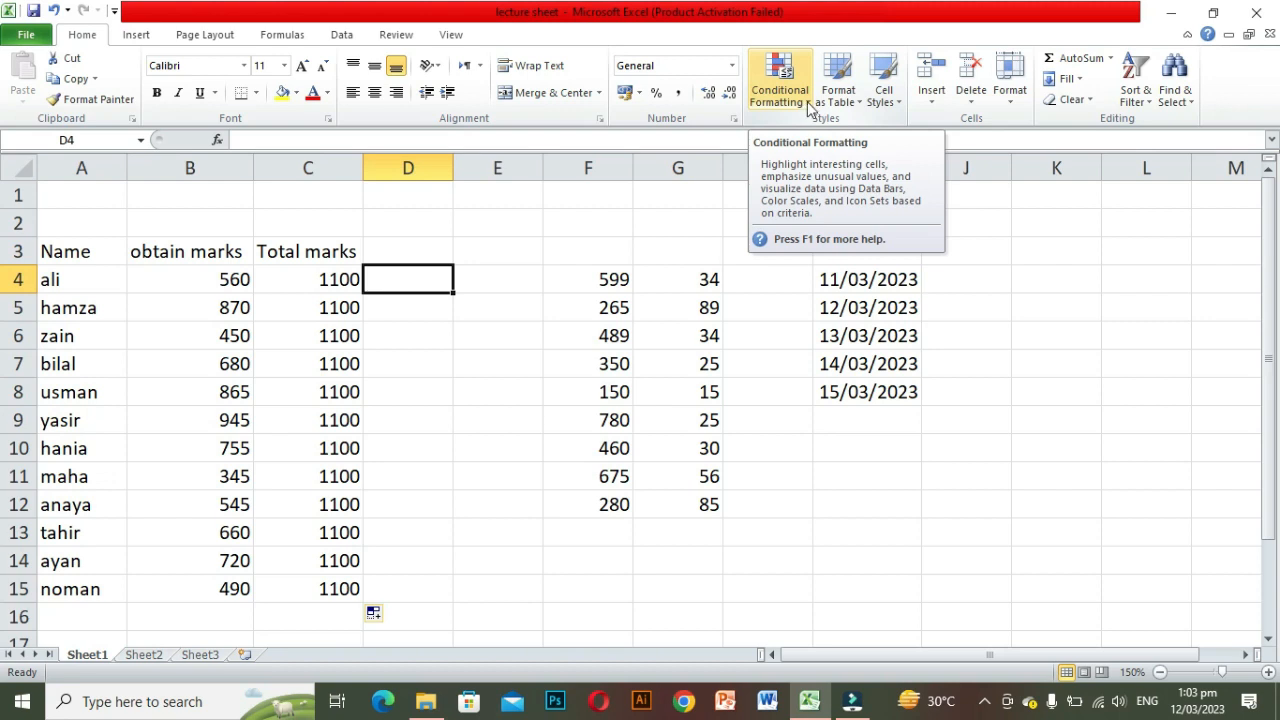
click(807, 108)
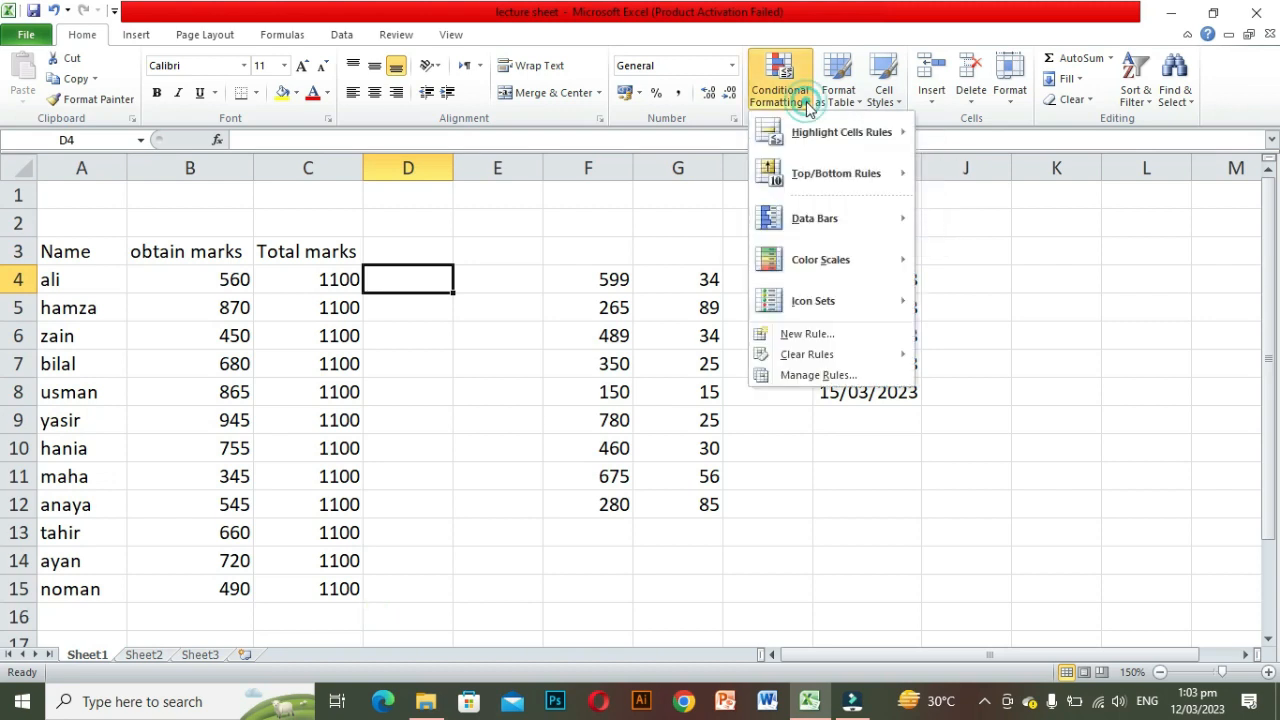
mouse_move(846, 134)
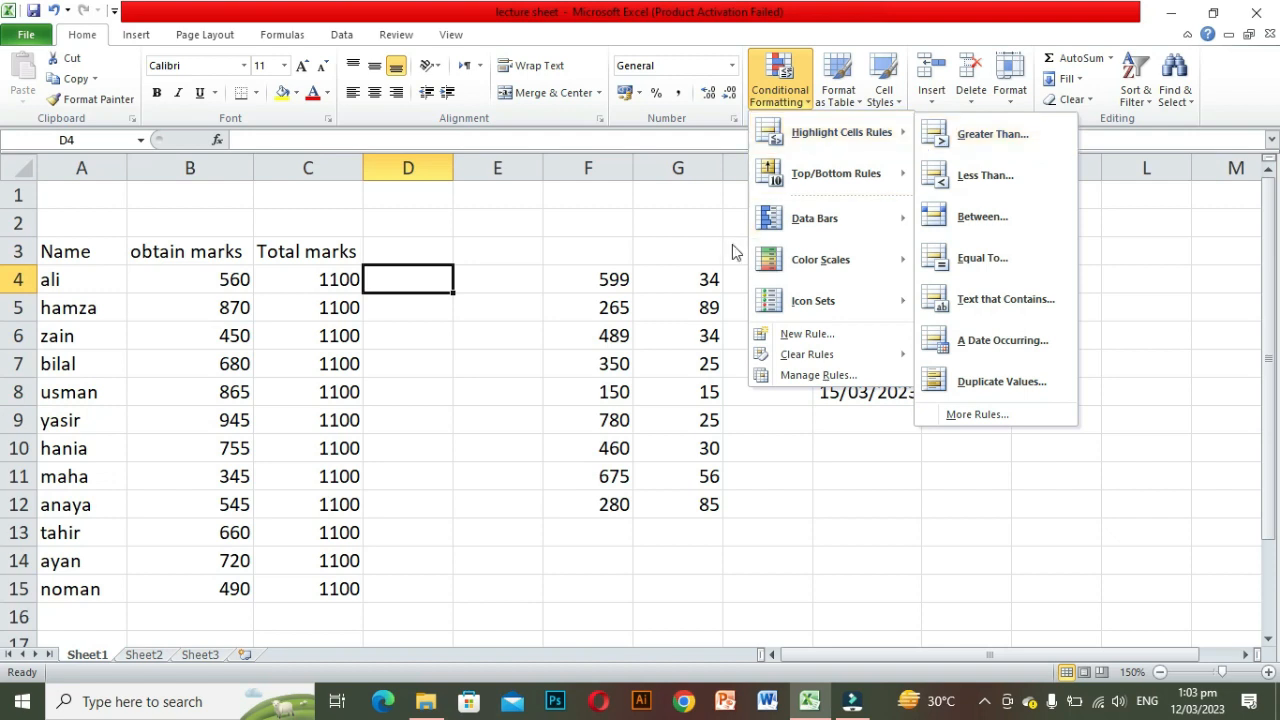
click(577, 278)
Step: Highlight values greater than 250 in F4:F12 using Light Red Fill with Dark Red Text
drag(577, 278, 592, 494)
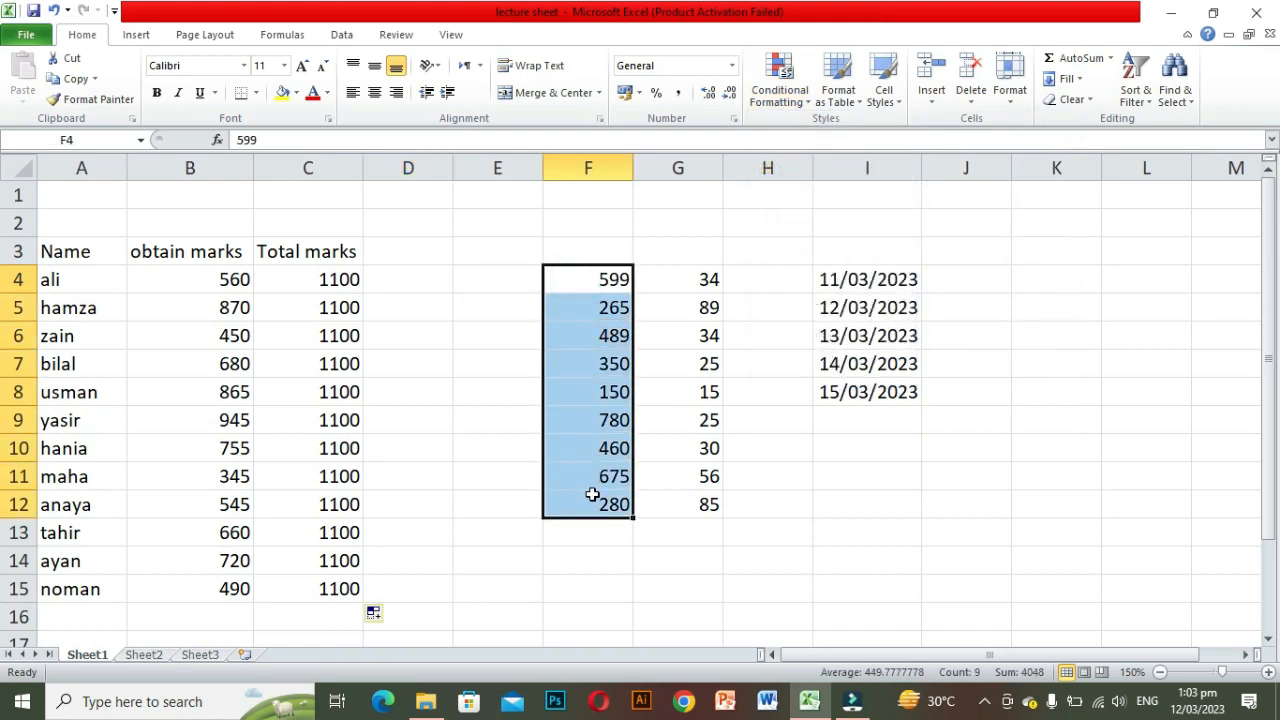
click(806, 107)
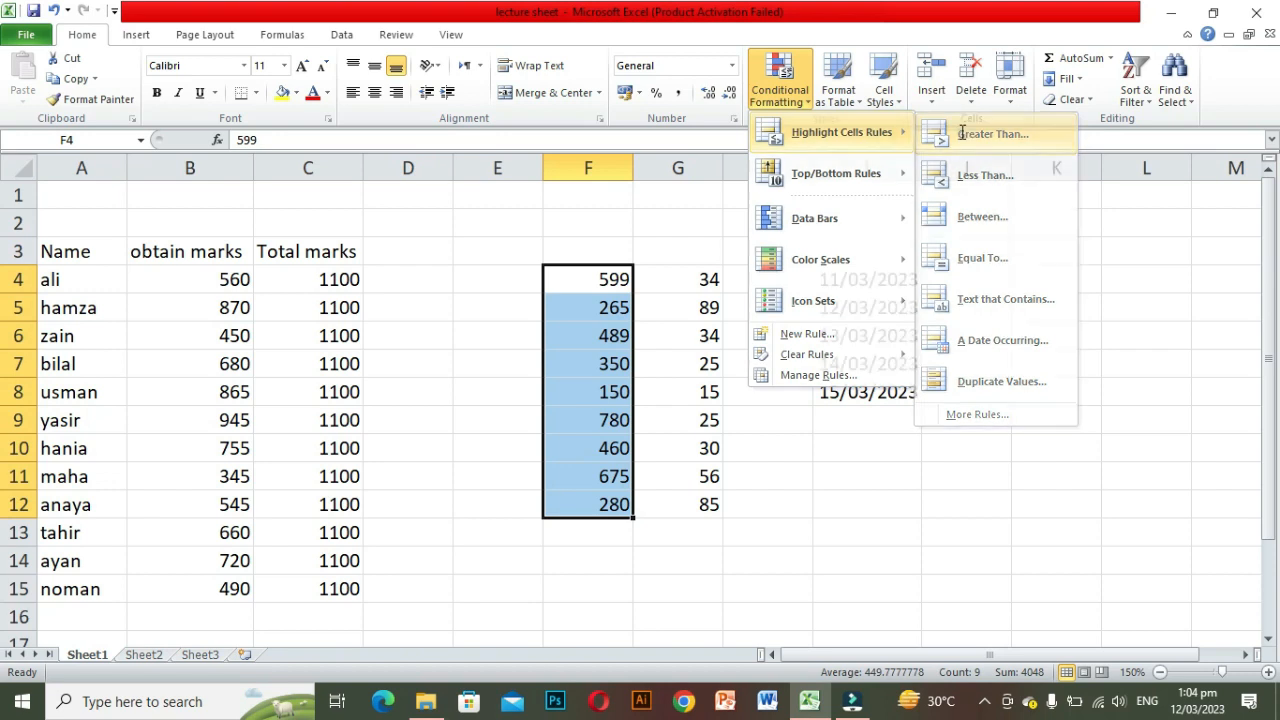
click(963, 138)
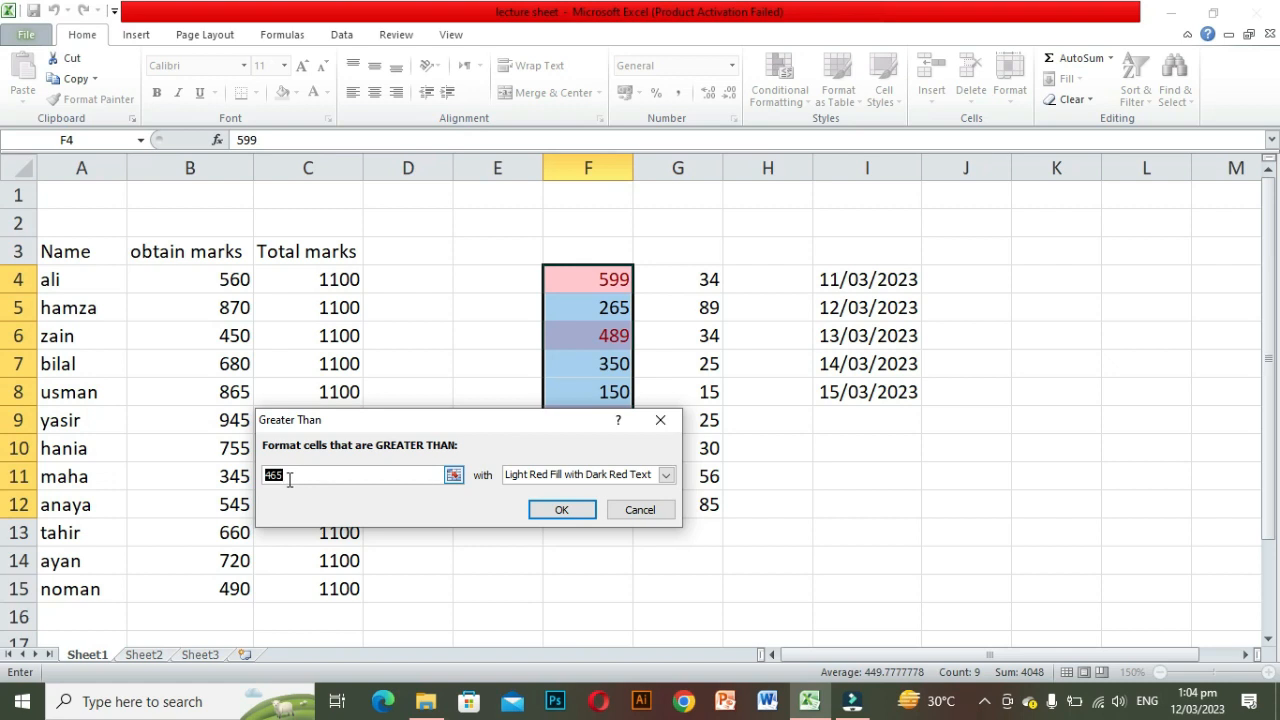
key(BackSpace)
text(250)
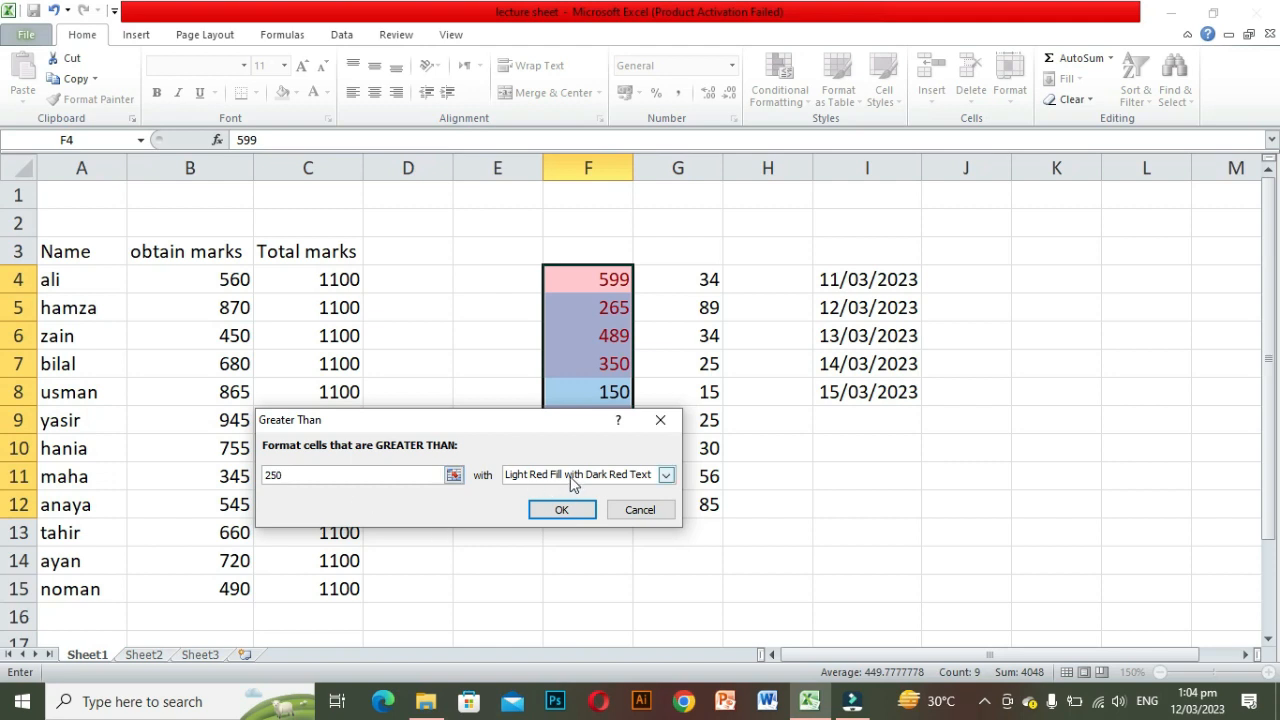
click(666, 476)
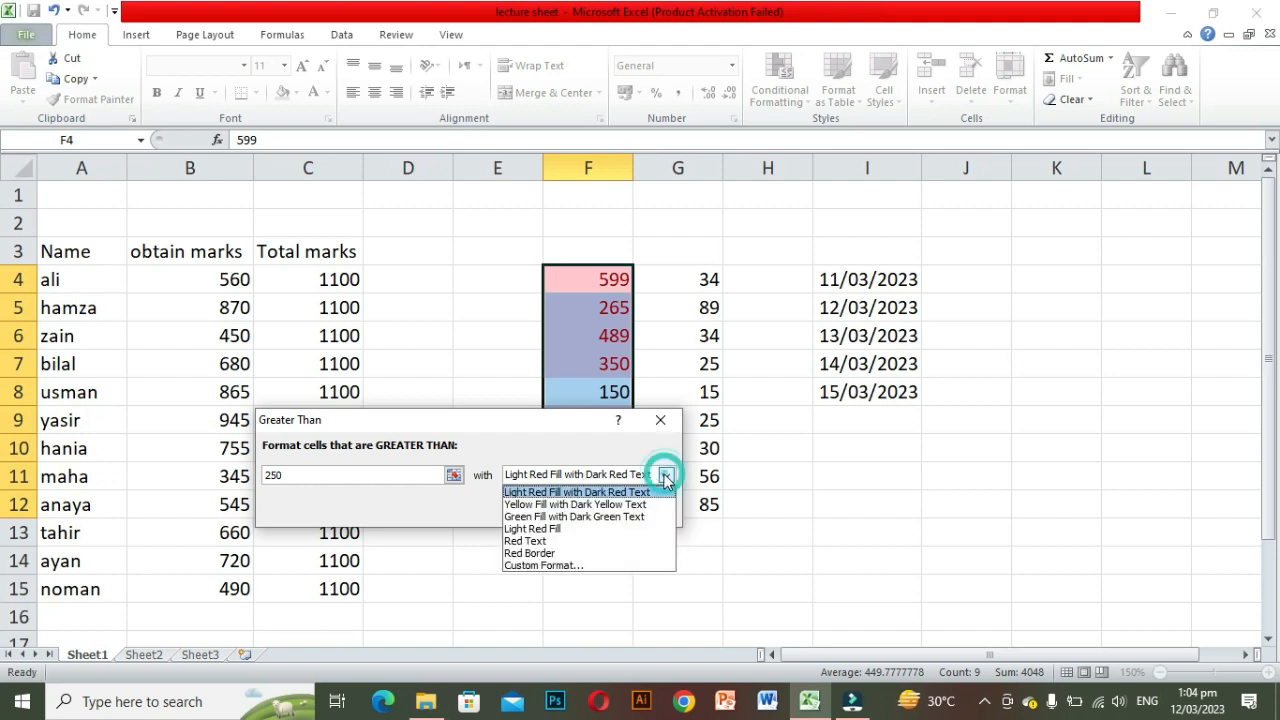
click(587, 493)
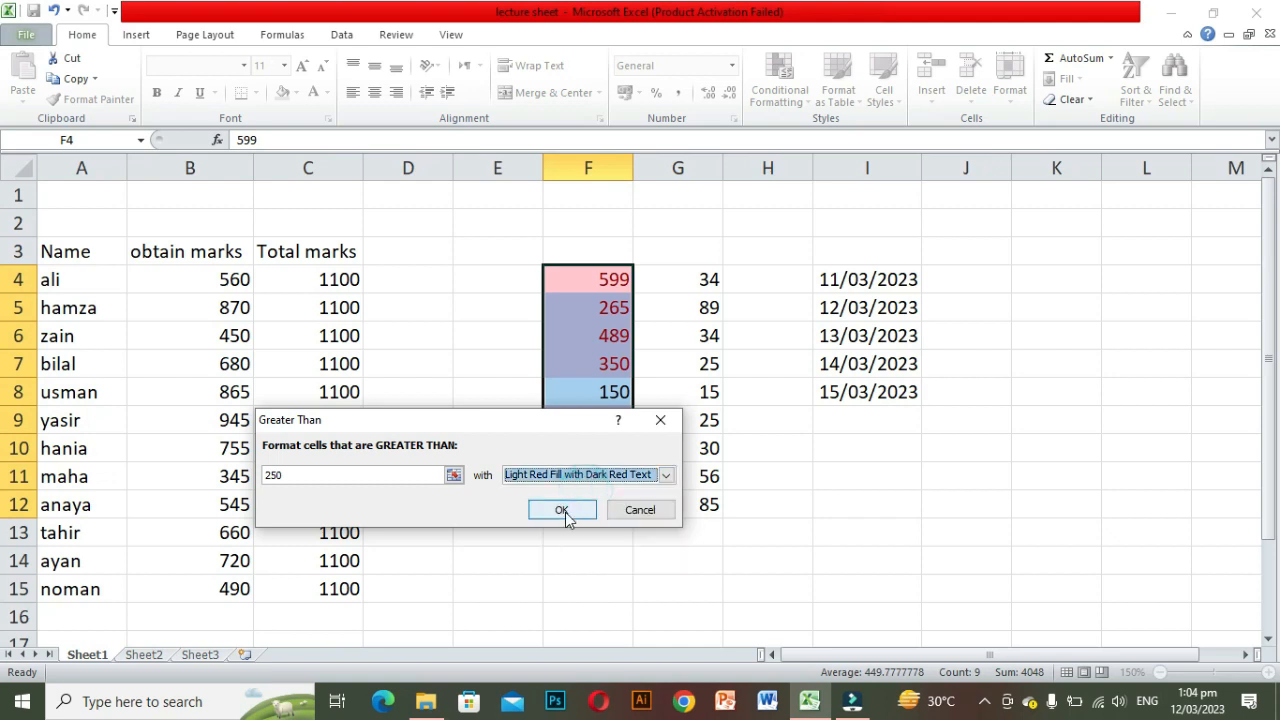
click(563, 511)
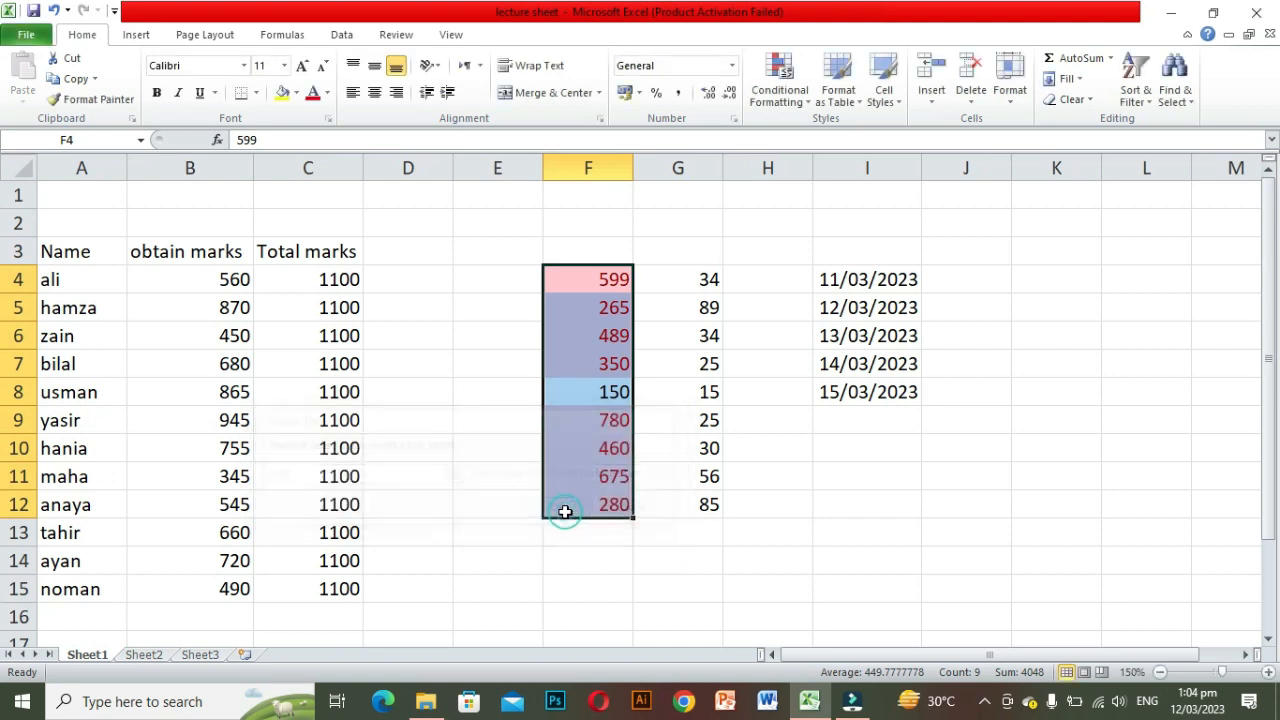
click(655, 541)
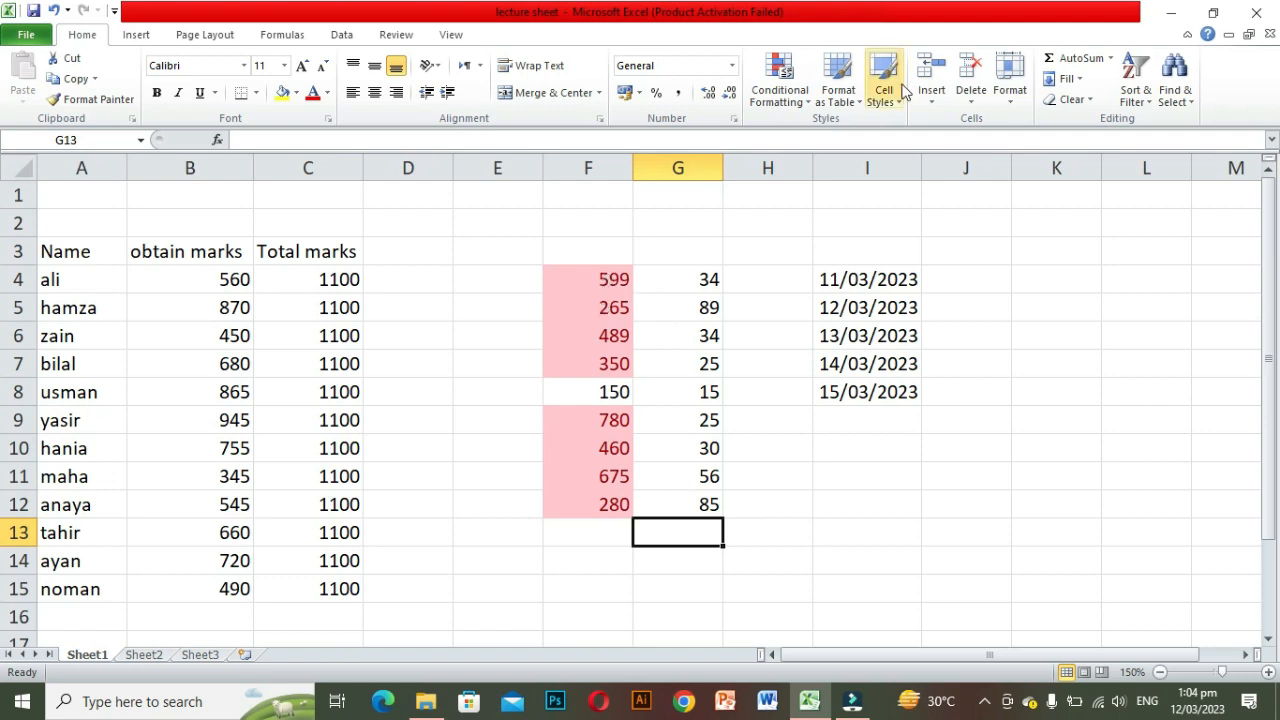
click(805, 100)
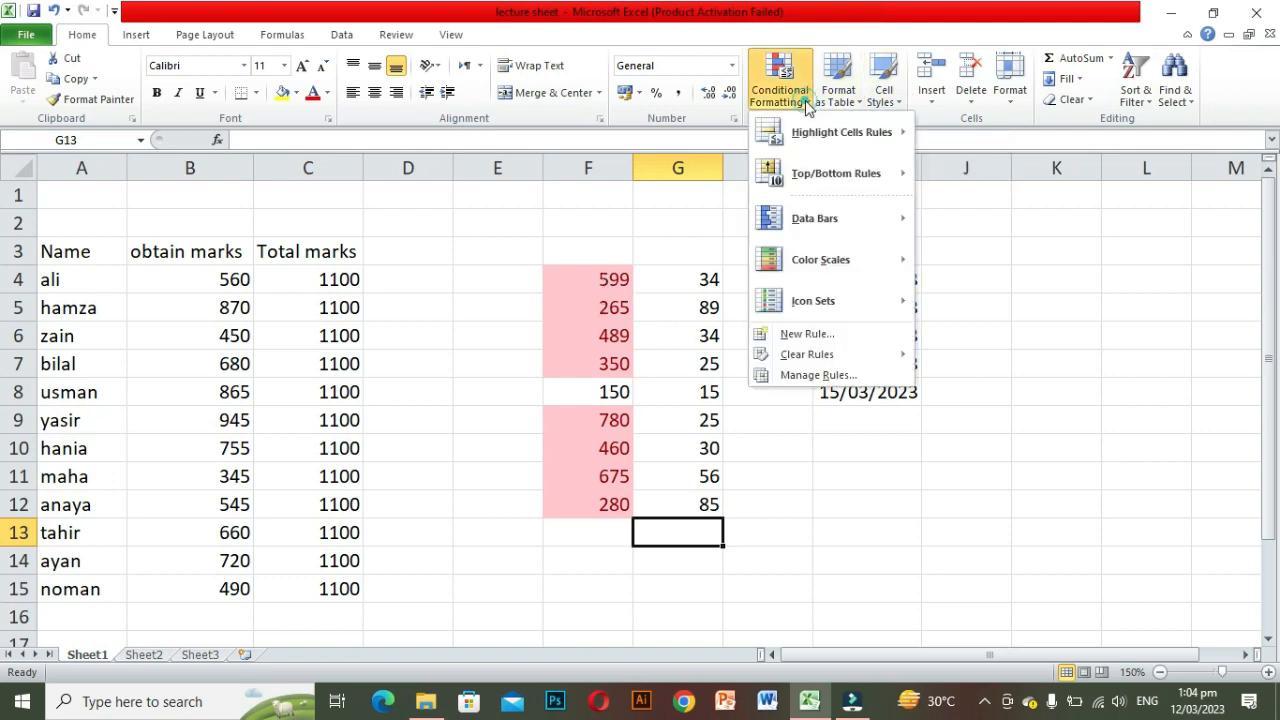
mouse_move(878, 137)
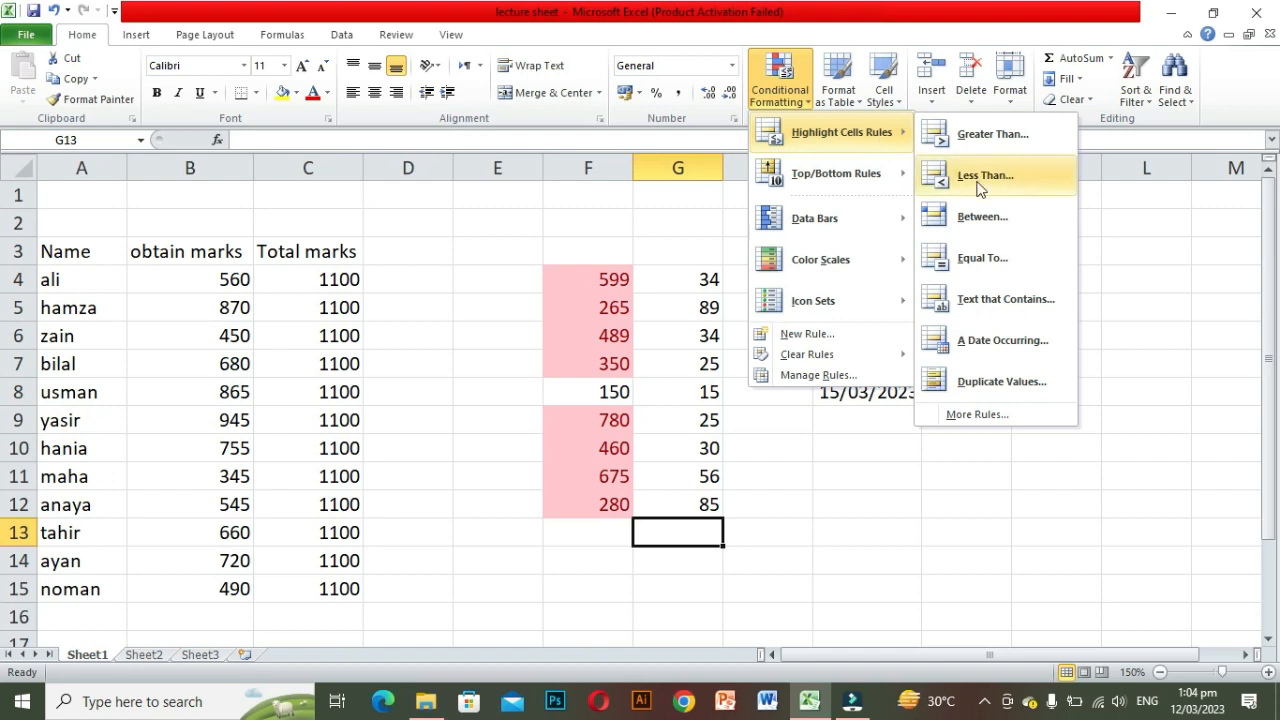
mouse_move(850, 218)
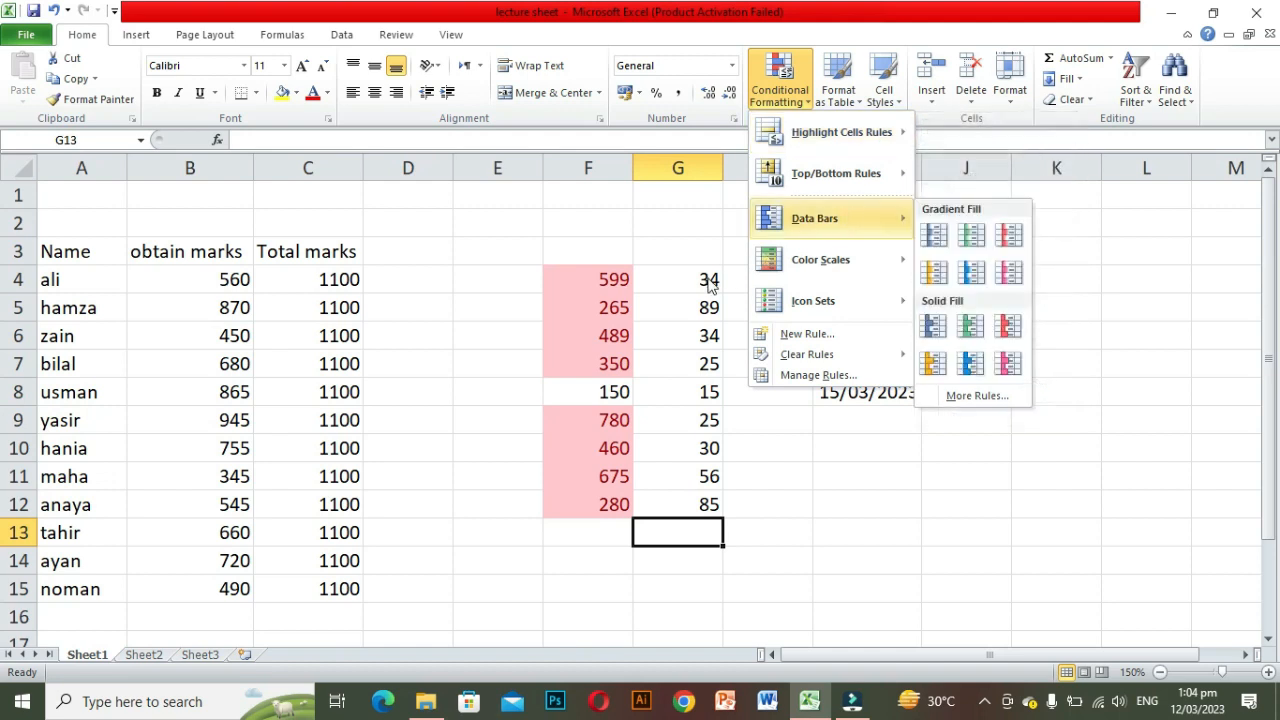
click(589, 287)
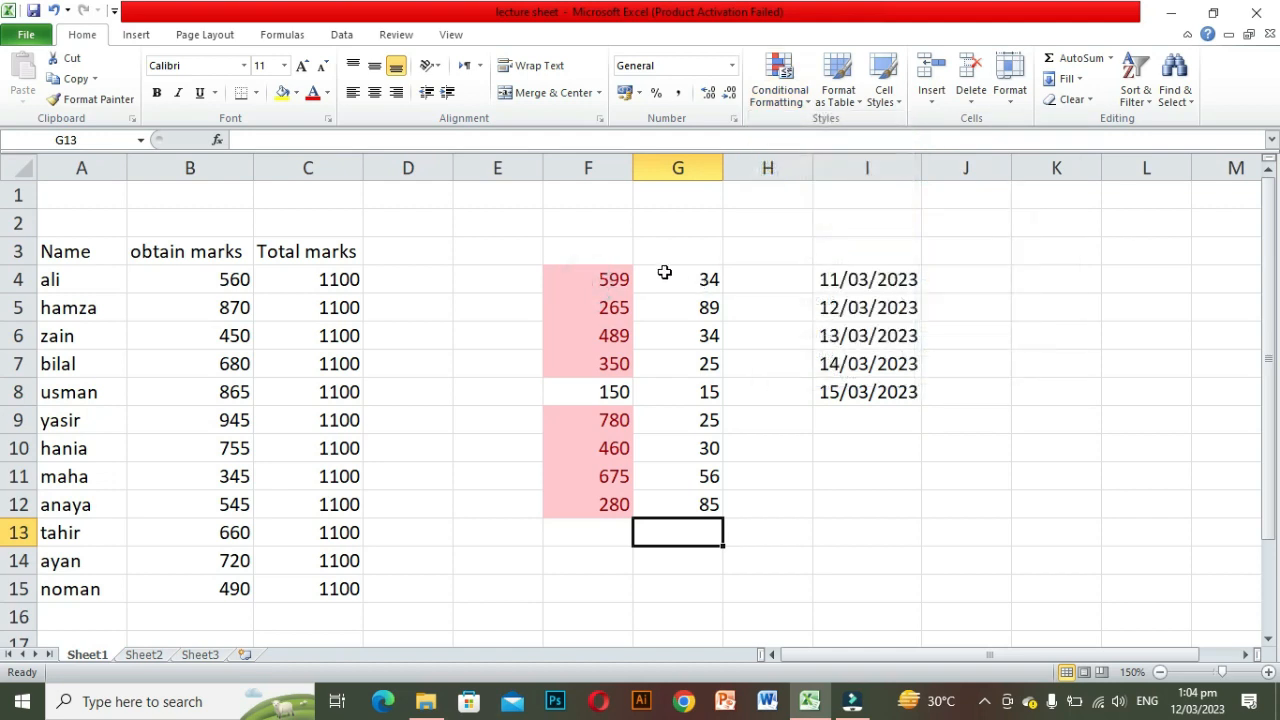
Step: Add a Less Than highlight rule to F4:F12 for values below 250 with Green Fill with Dark Green Text
drag(577, 279, 614, 506)
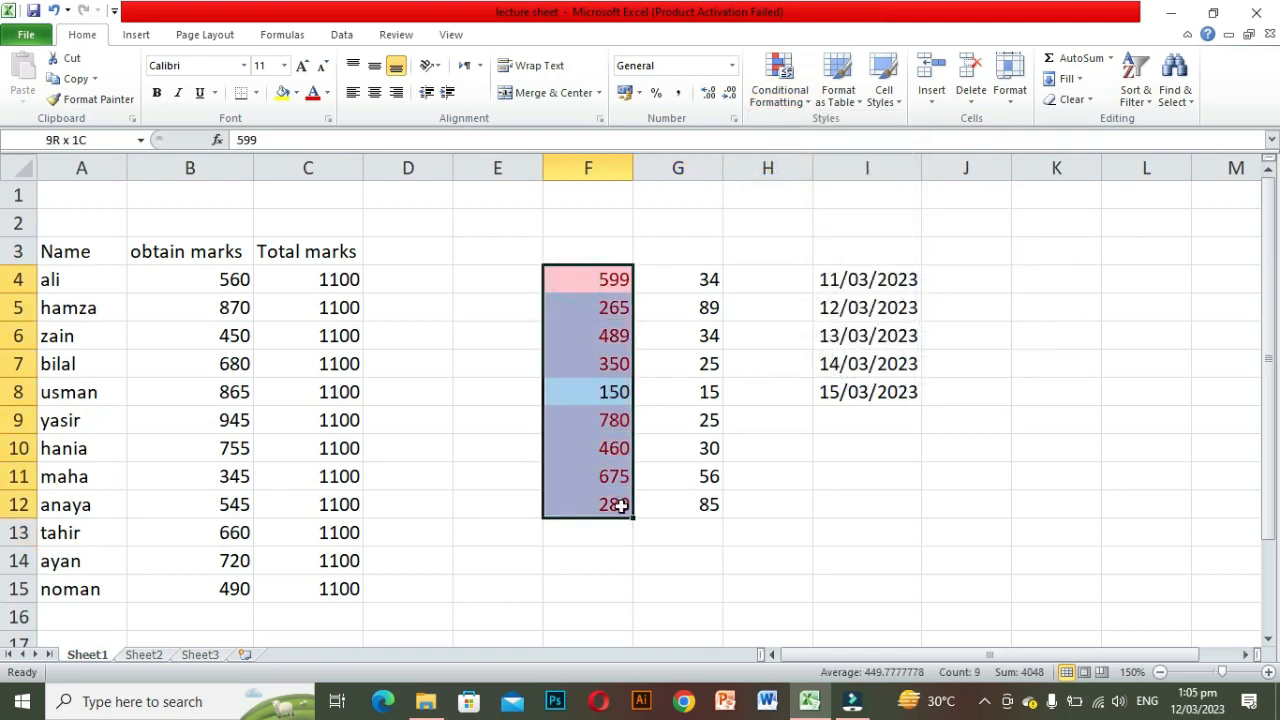
click(804, 104)
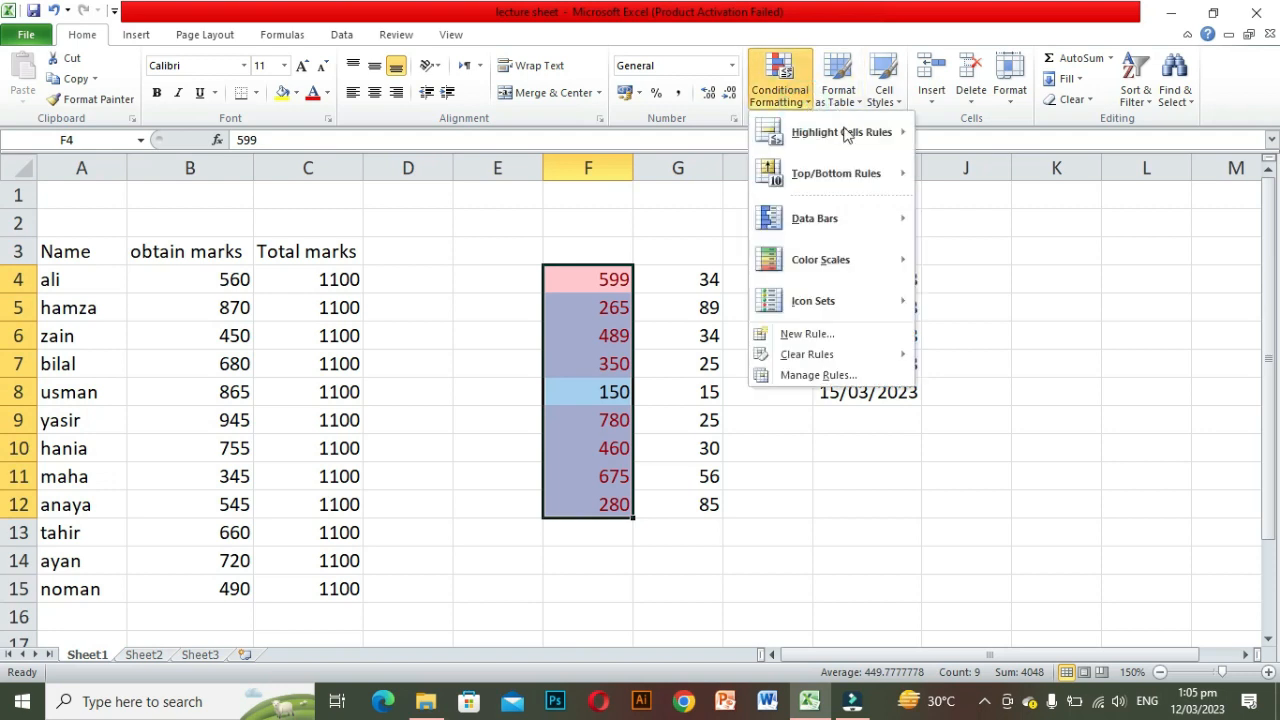
mouse_move(832, 130)
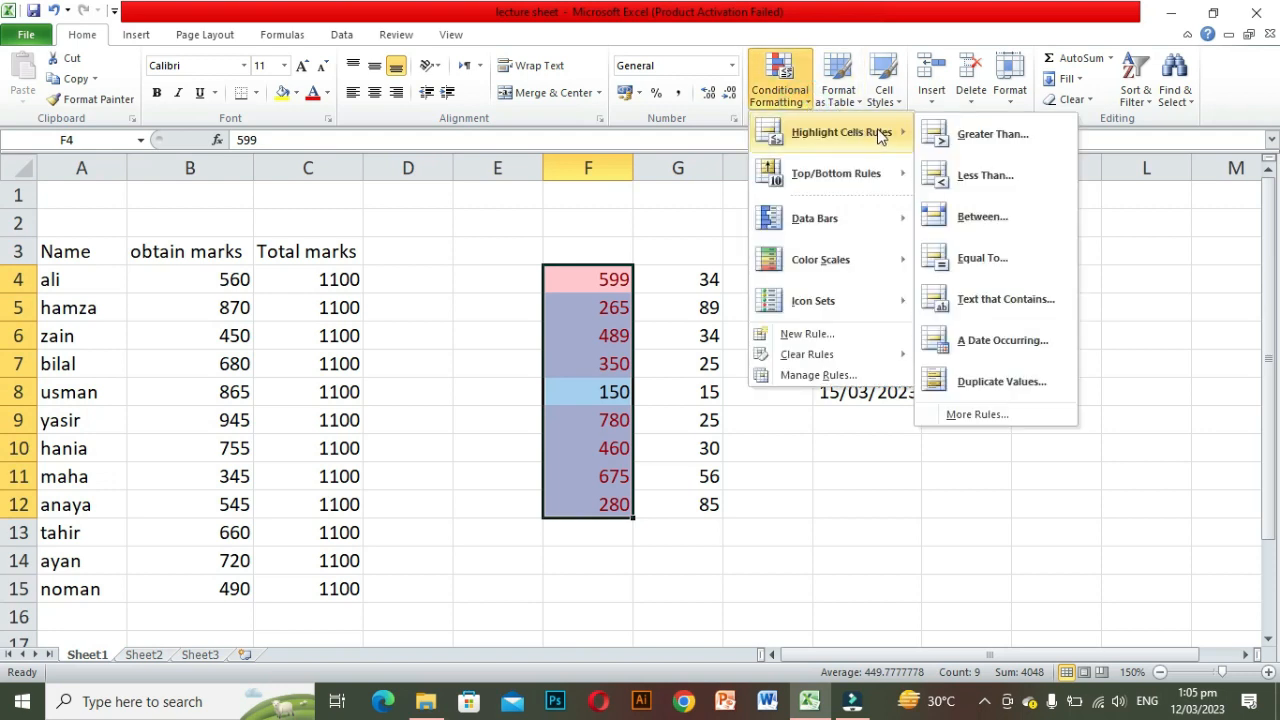
click(973, 180)
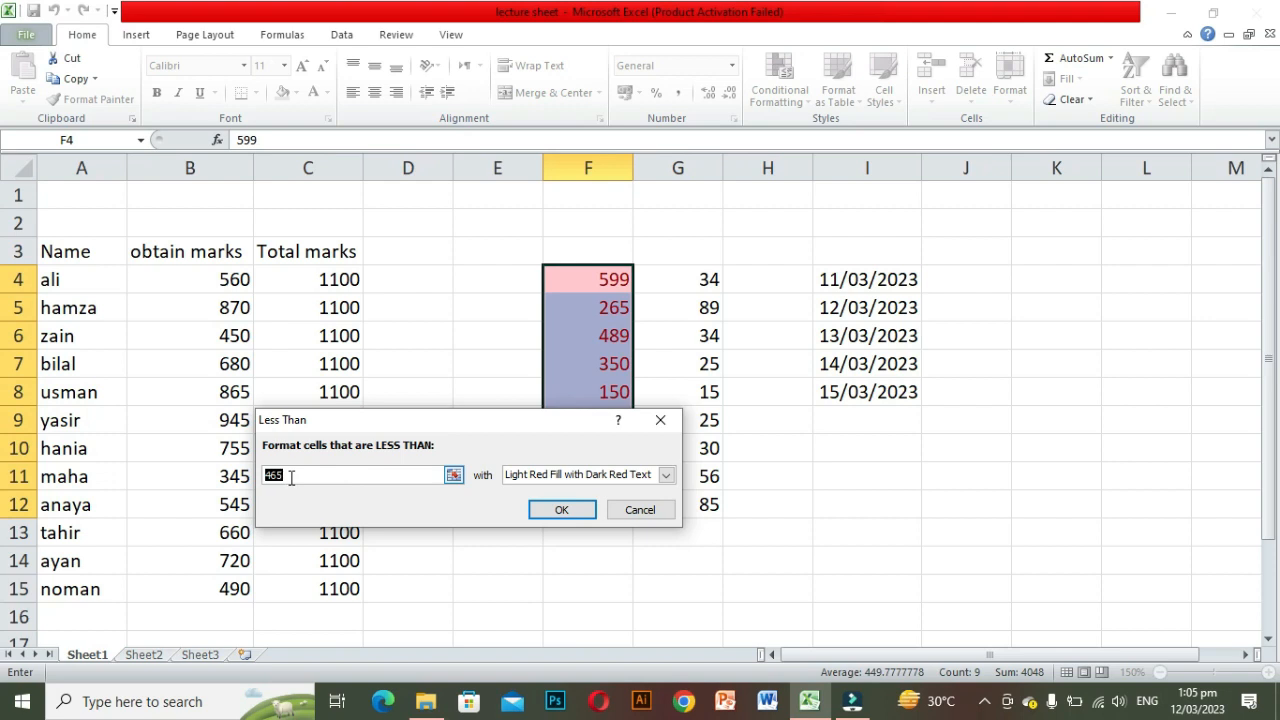
key(BackSpace)
text(2)
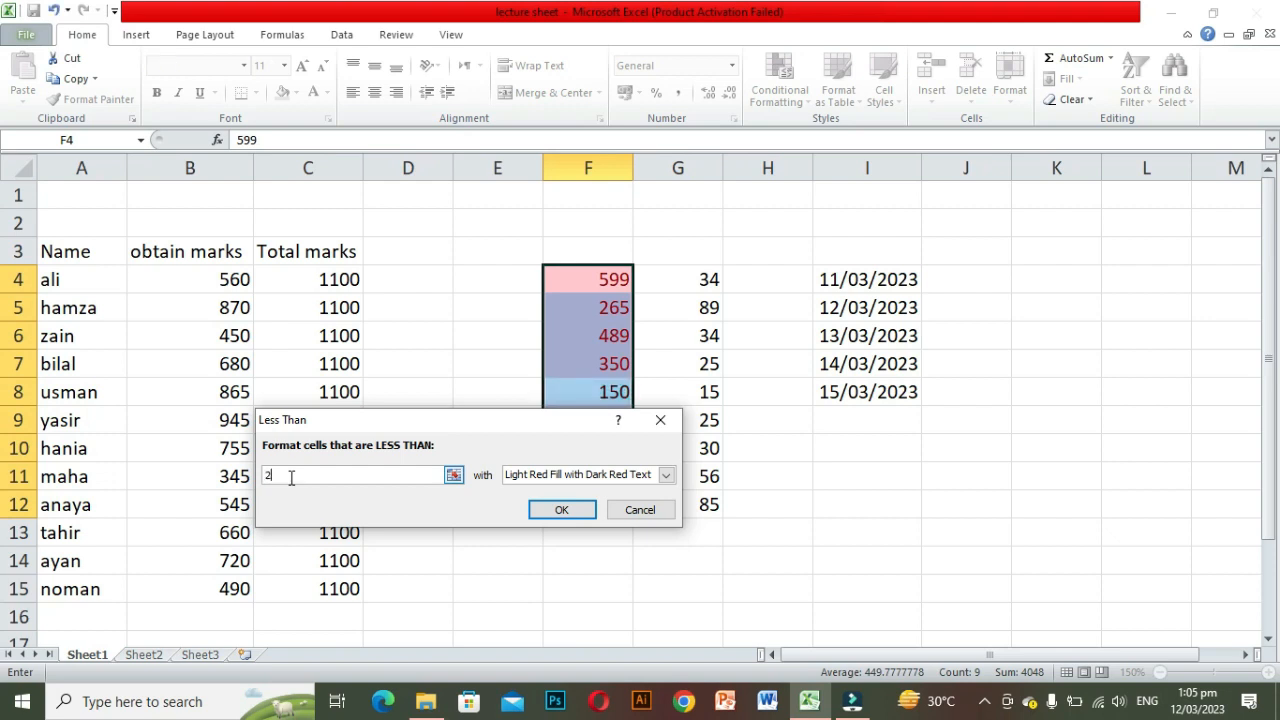
text(50)
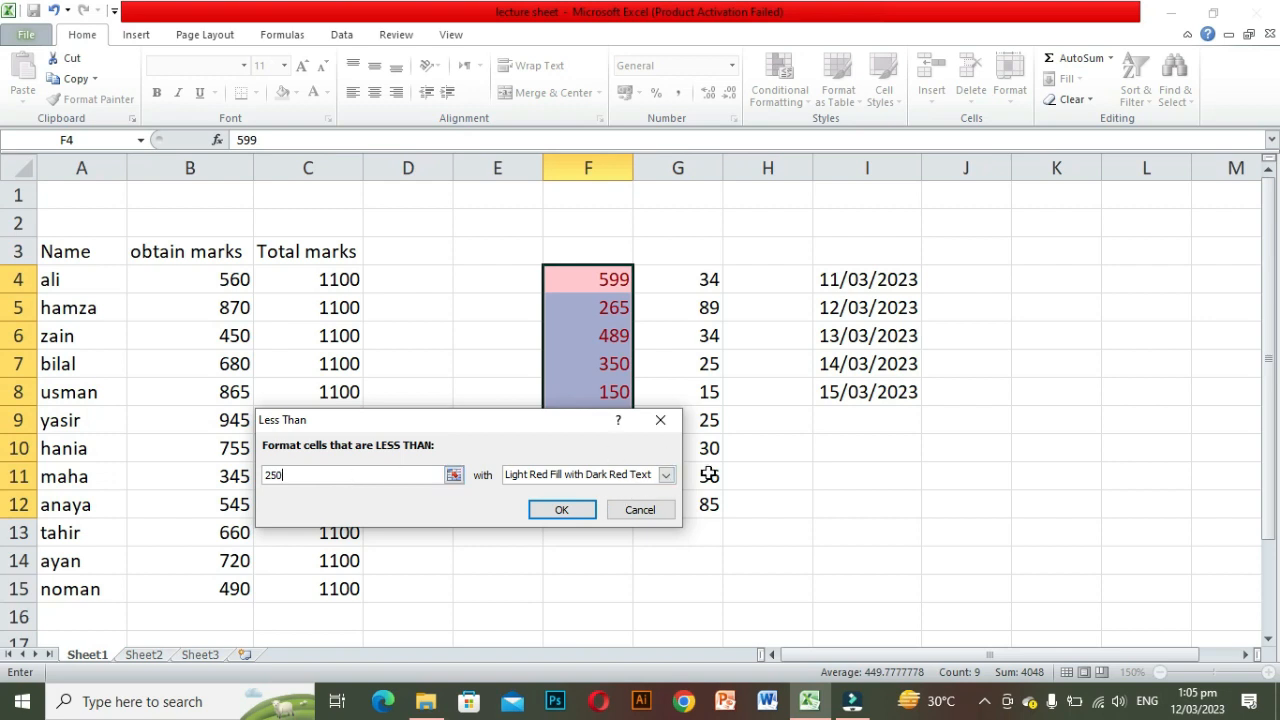
click(666, 476)
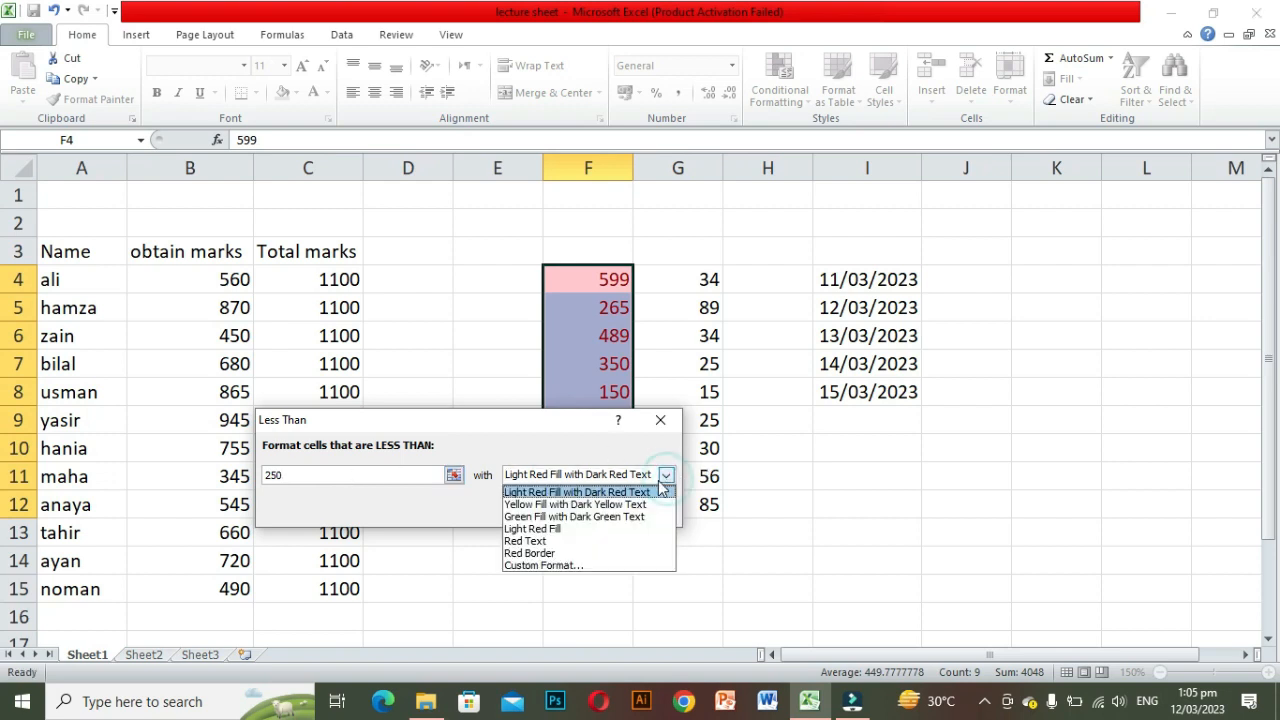
click(560, 517)
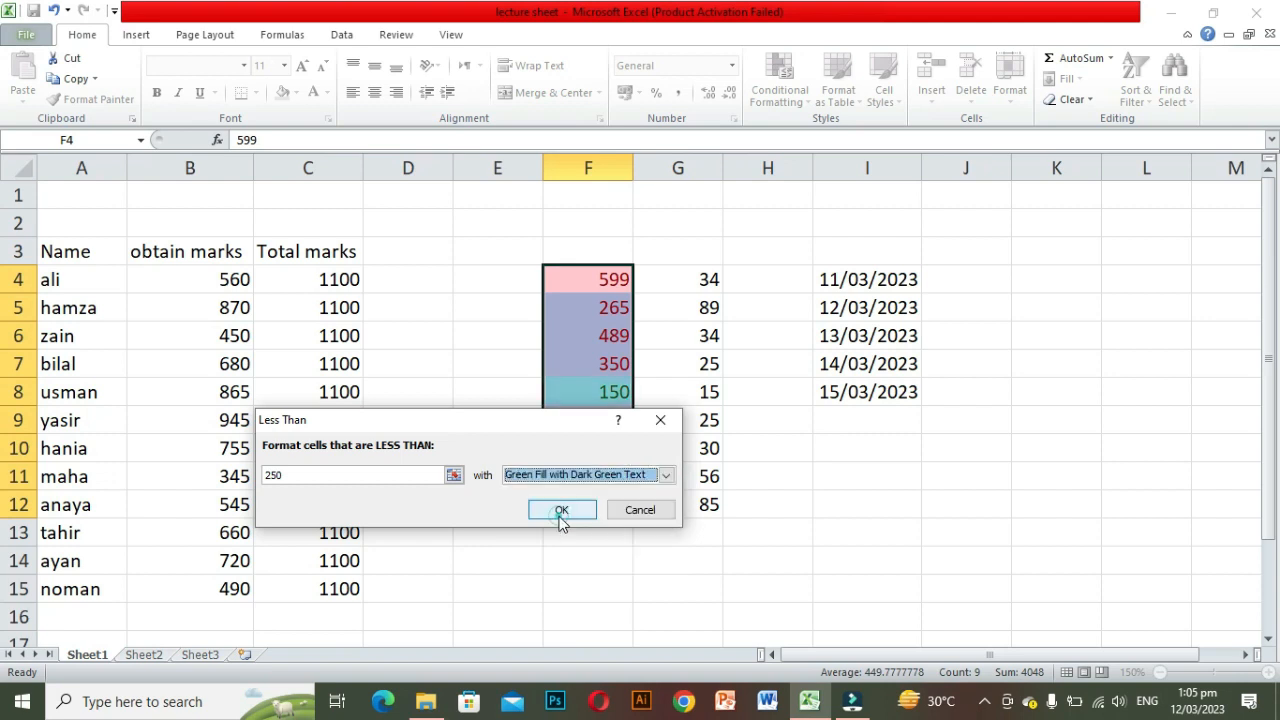
click(558, 509)
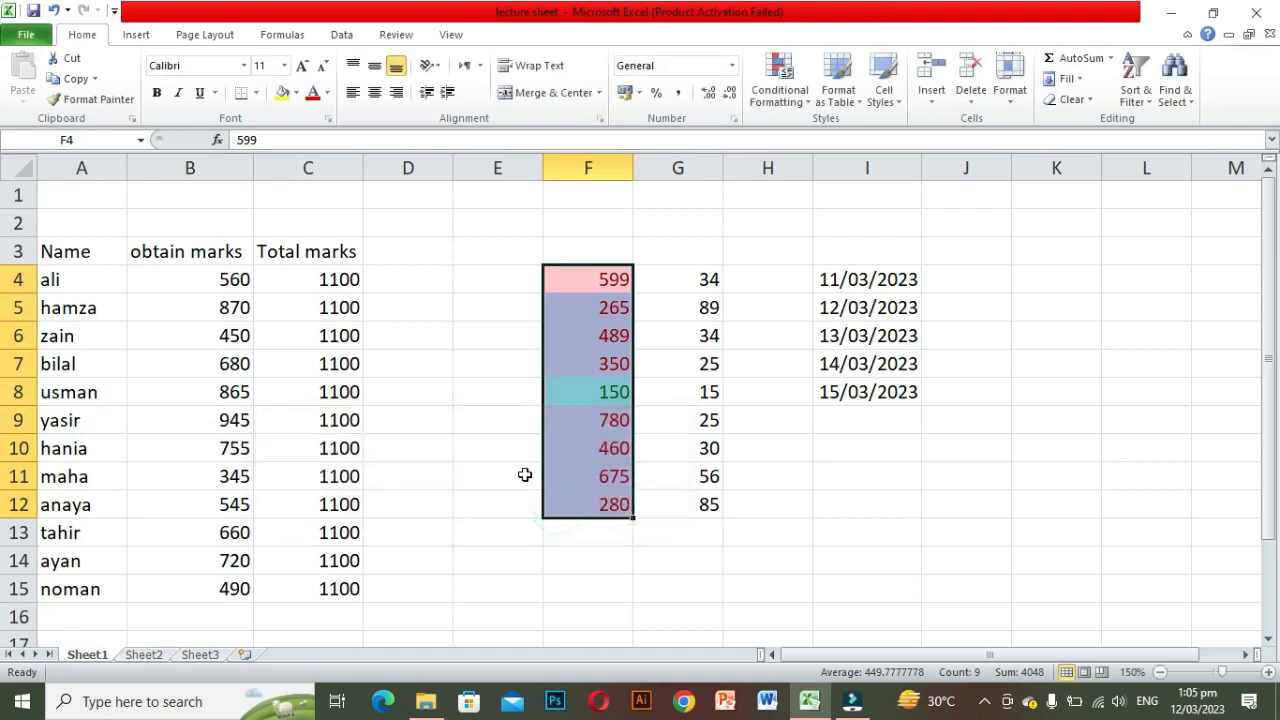
click(500, 550)
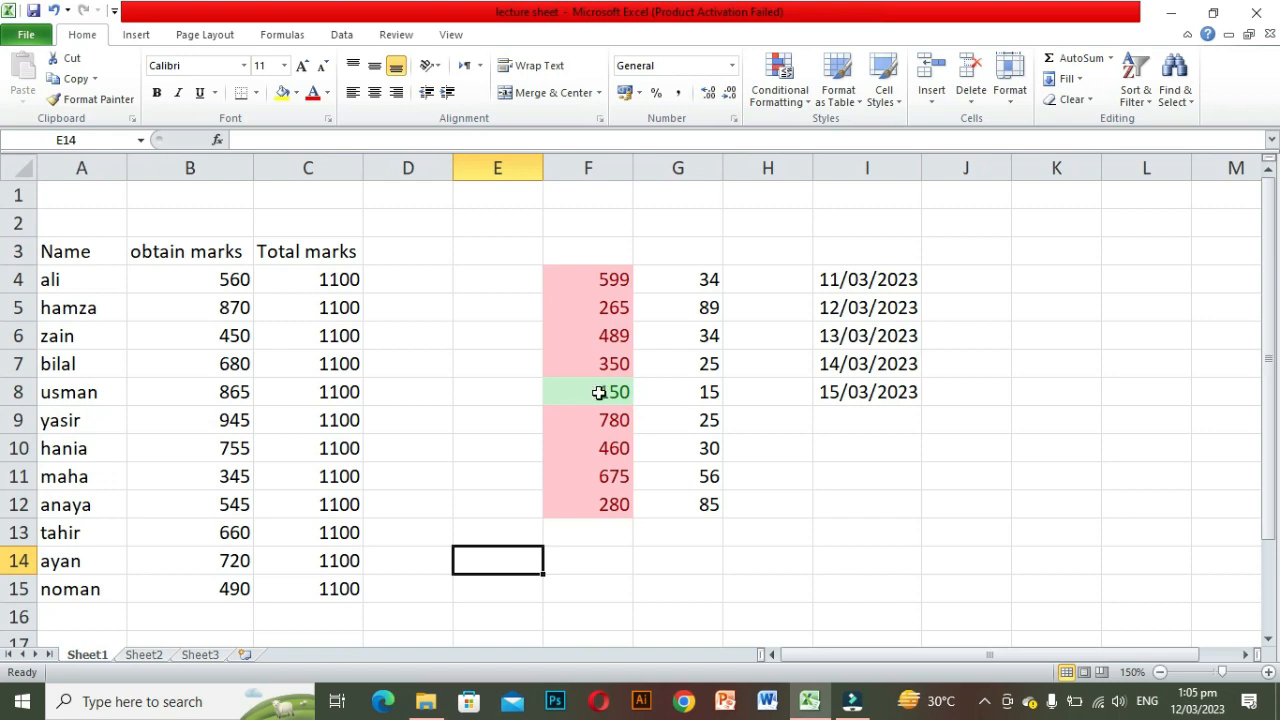
Step: Add a Between highlight rule to F4:F12 for values from 150 to 300 with Yellow Fill with Dark Yellow Text
click(592, 268)
drag(608, 315, 611, 508)
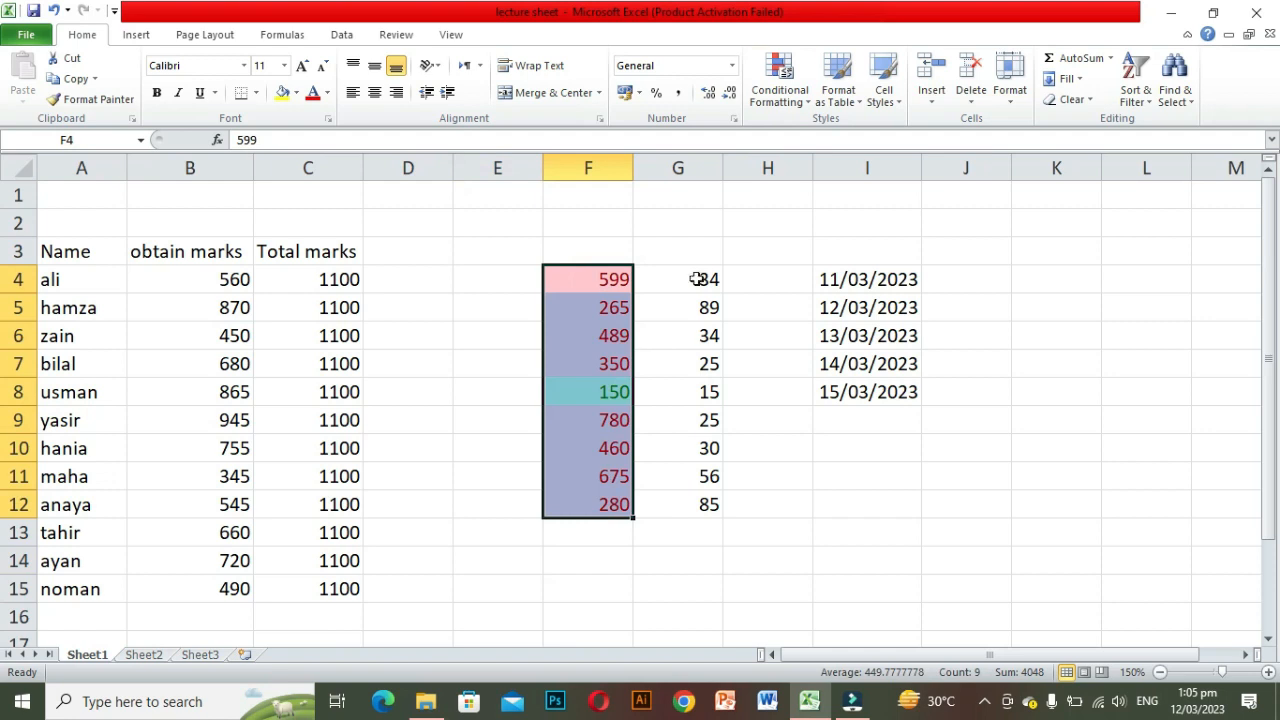
click(805, 104)
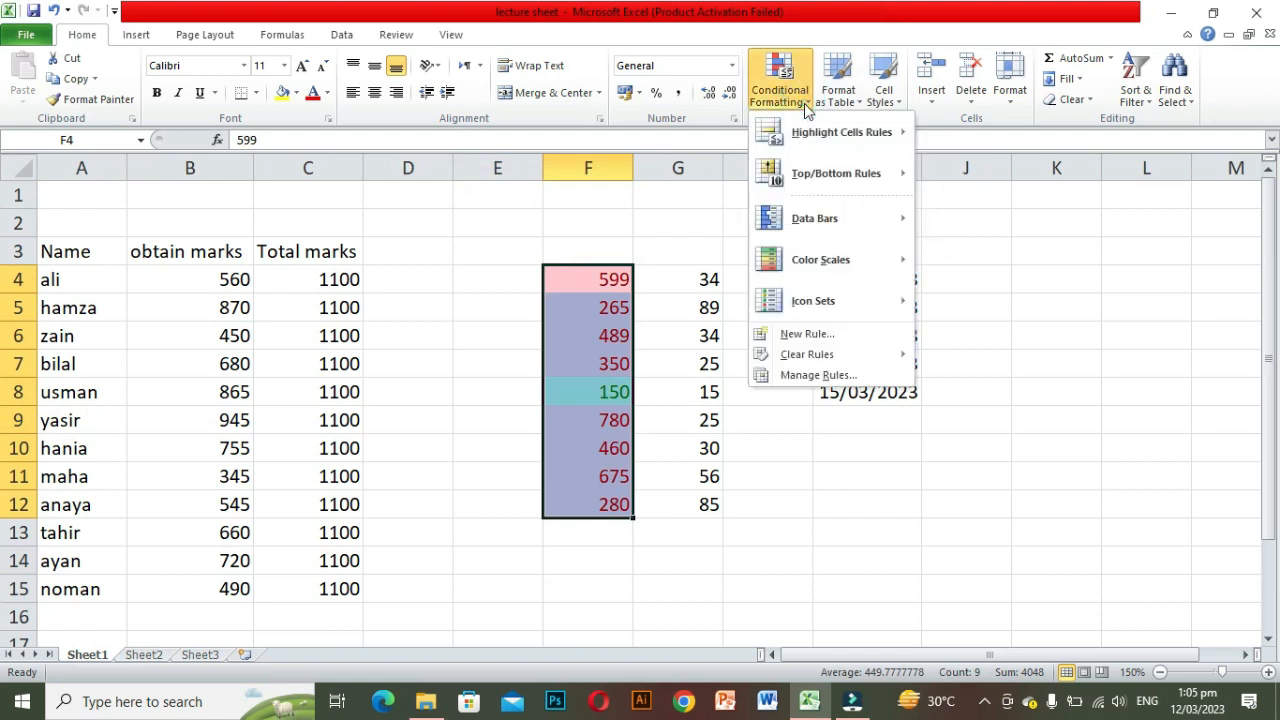
mouse_move(870, 145)
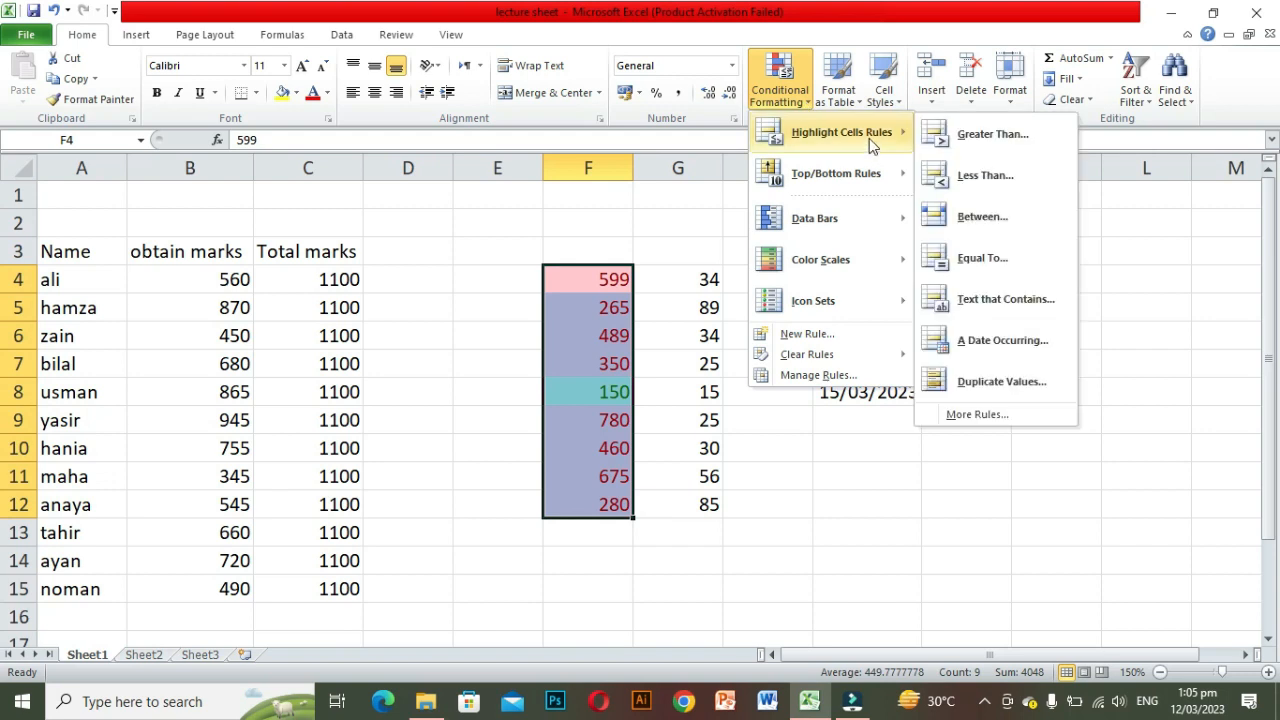
click(967, 220)
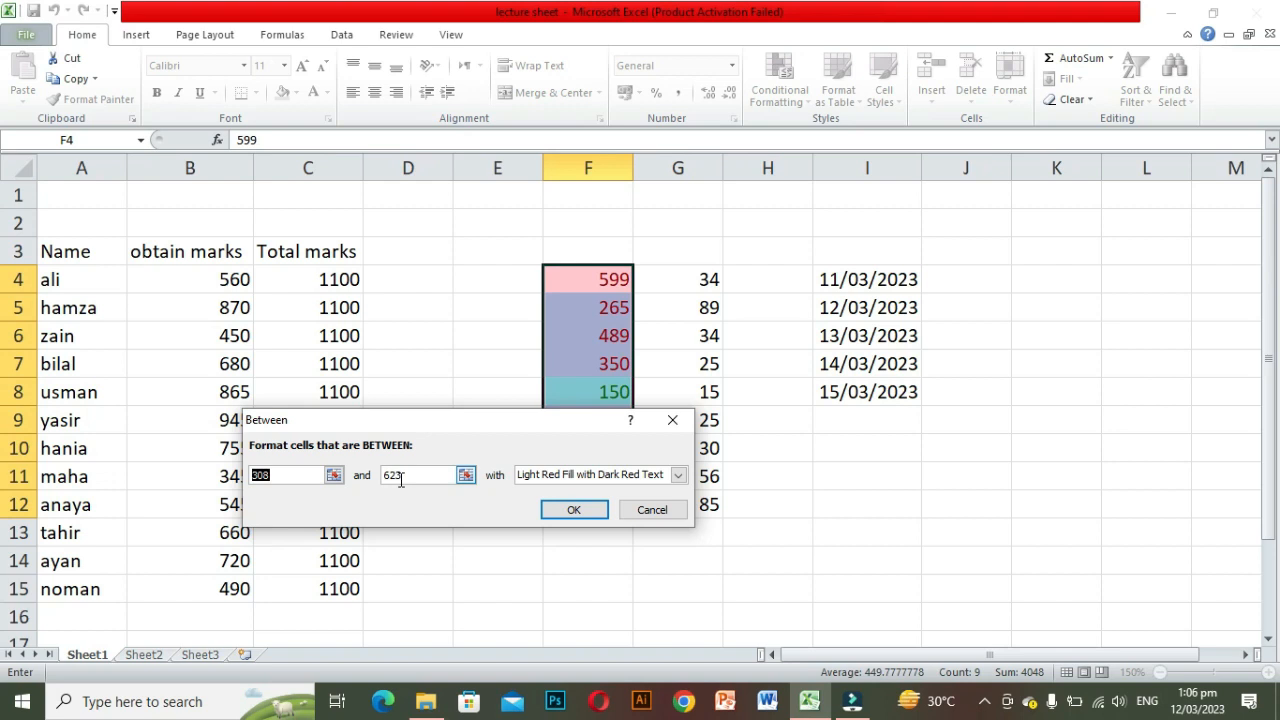
key(BackSpace)
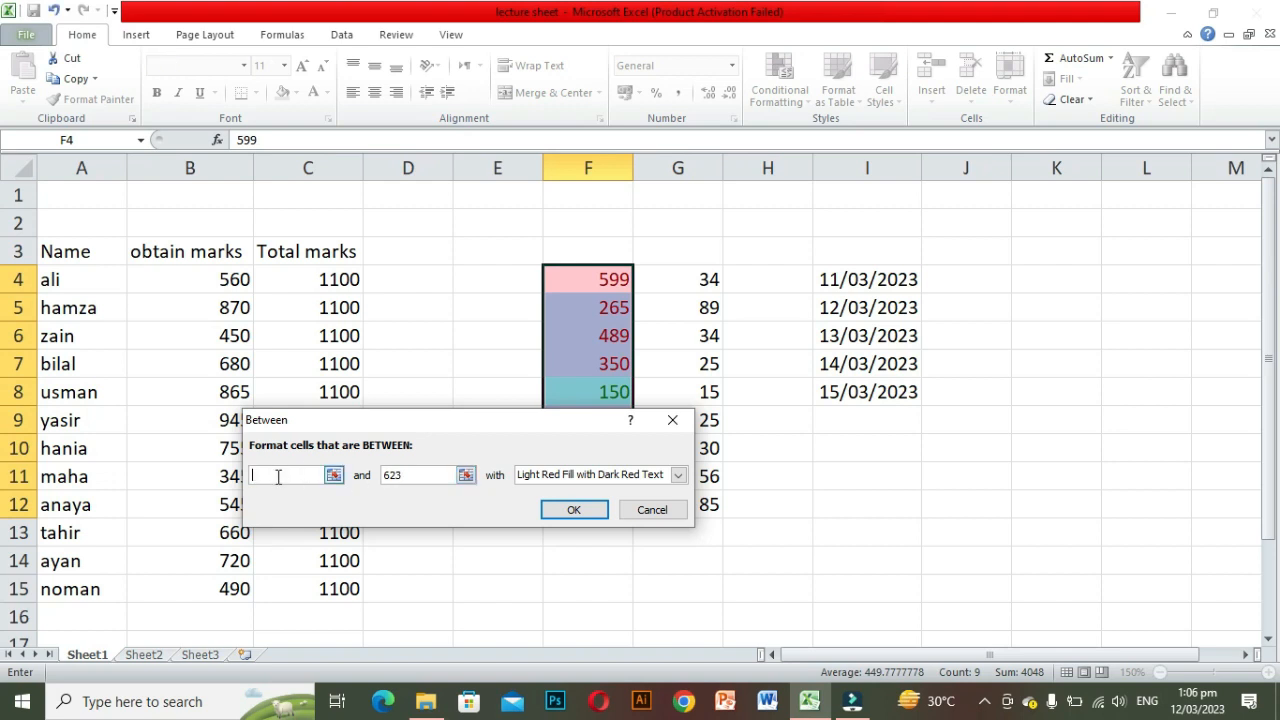
text(1)
drag(404, 476, 375, 476)
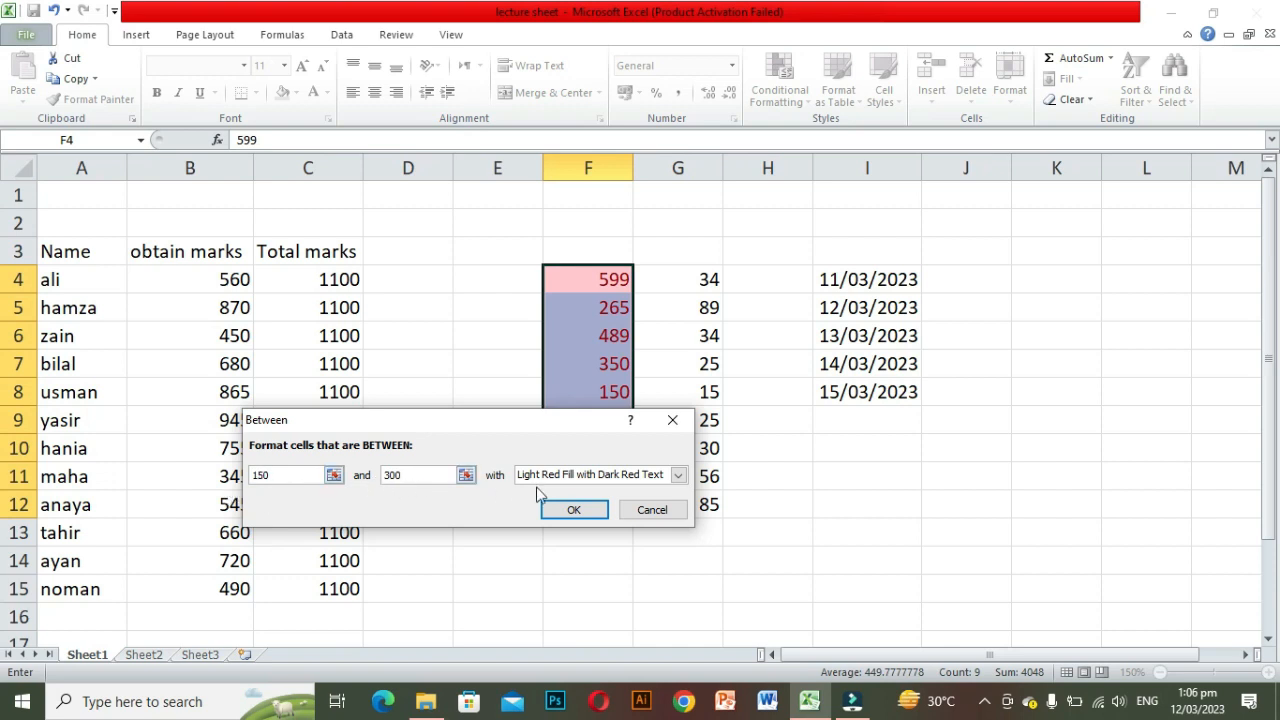
click(678, 477)
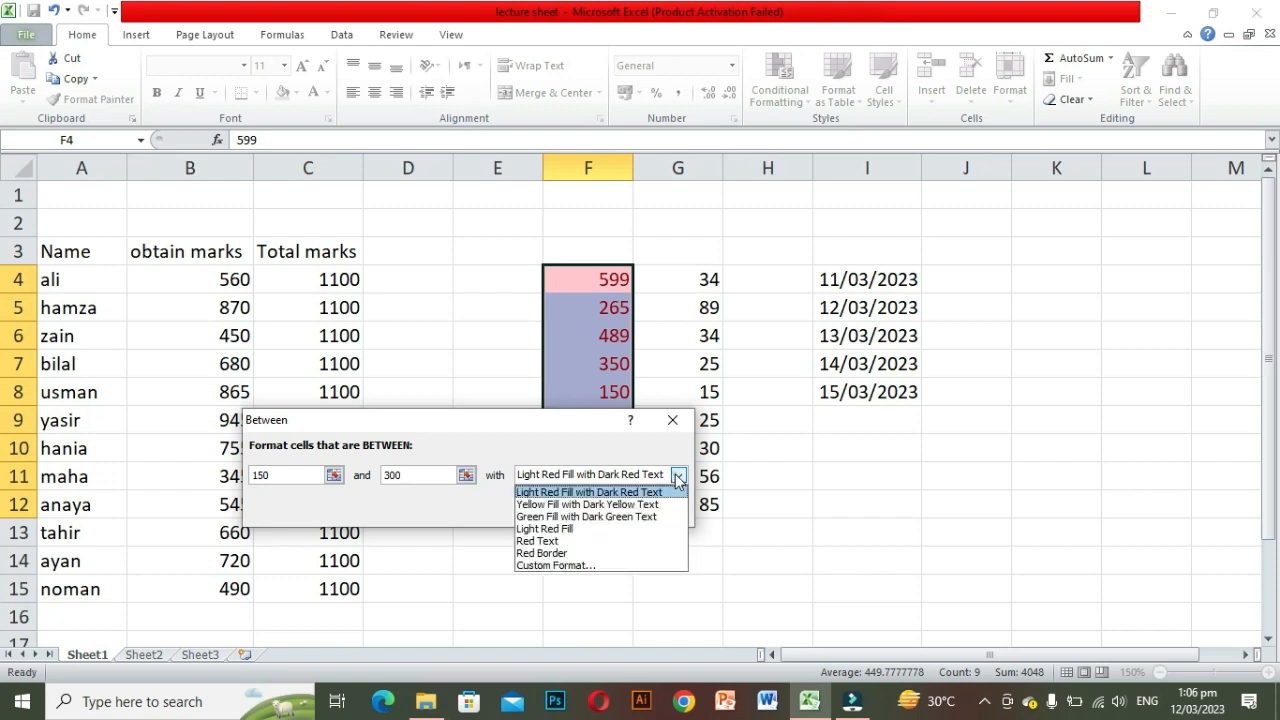
click(604, 508)
click(578, 514)
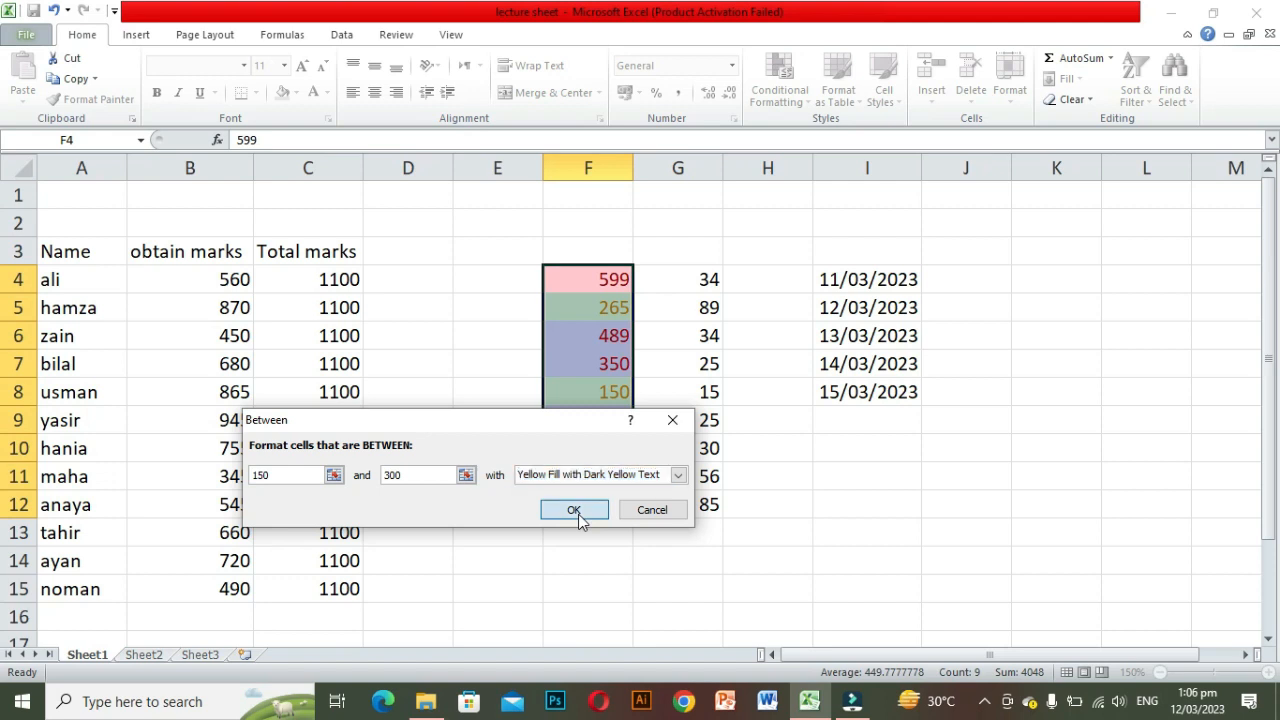
click(669, 554)
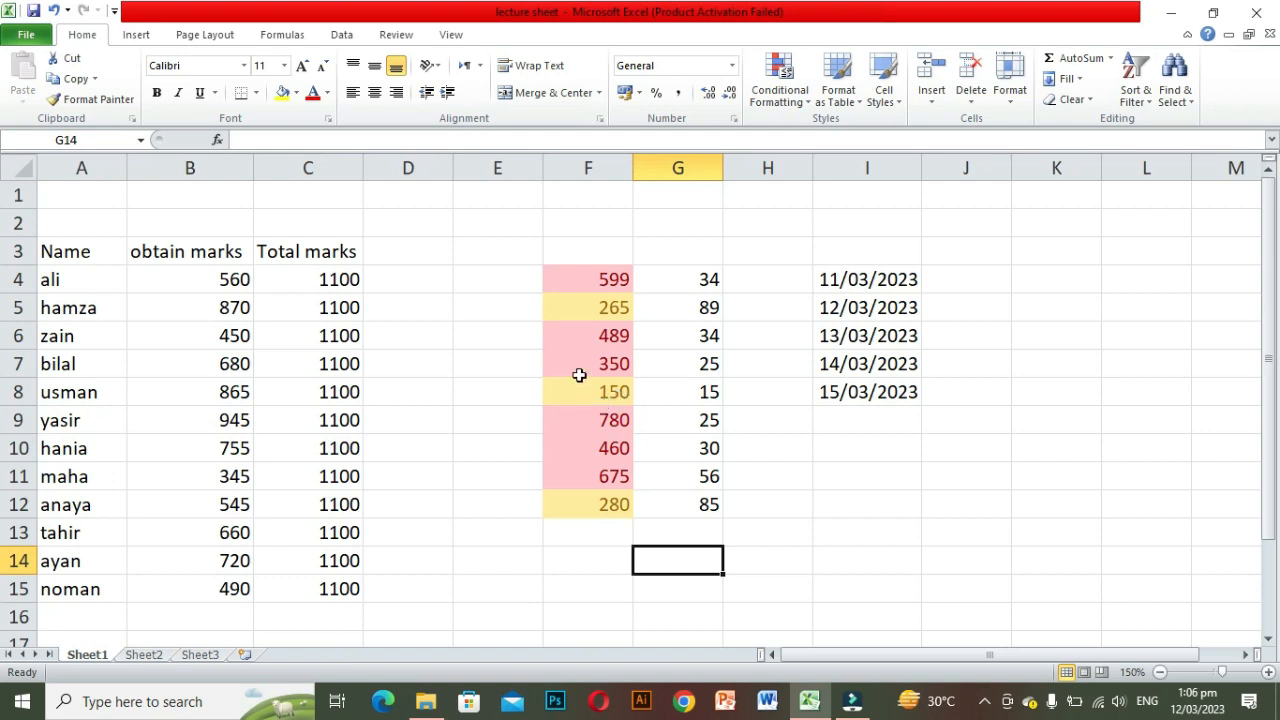
click(806, 108)
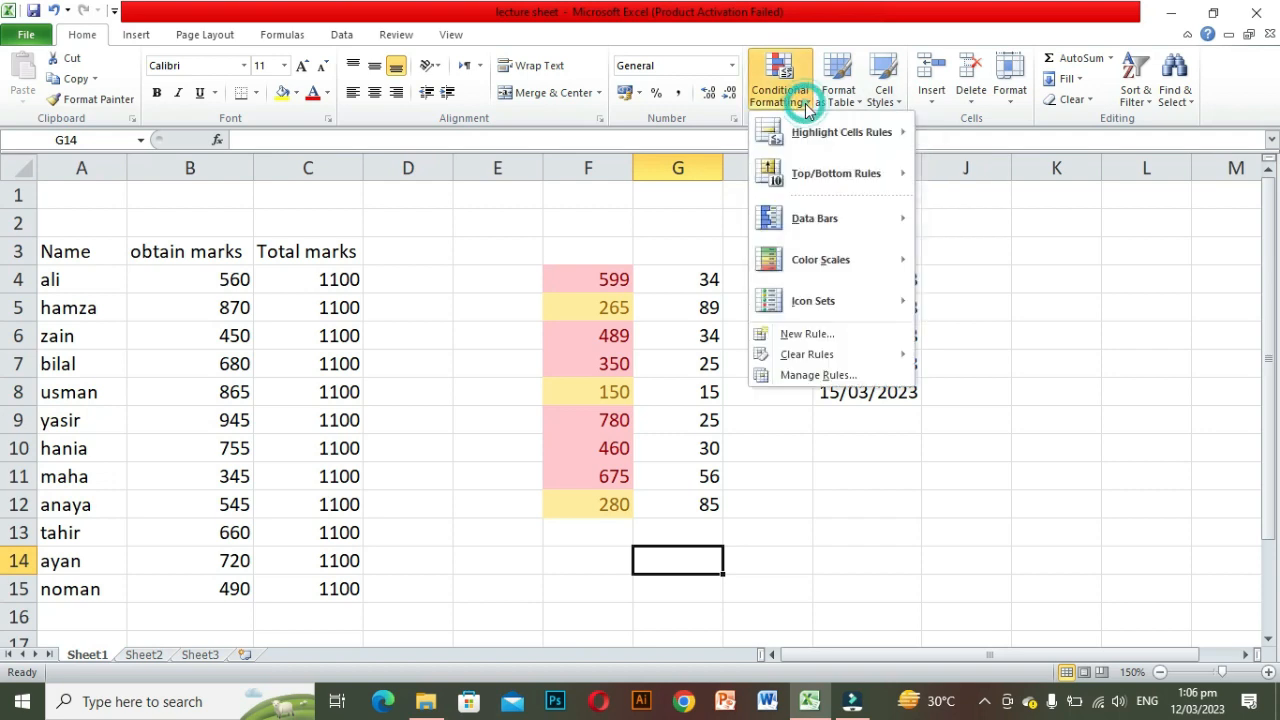
mouse_move(857, 143)
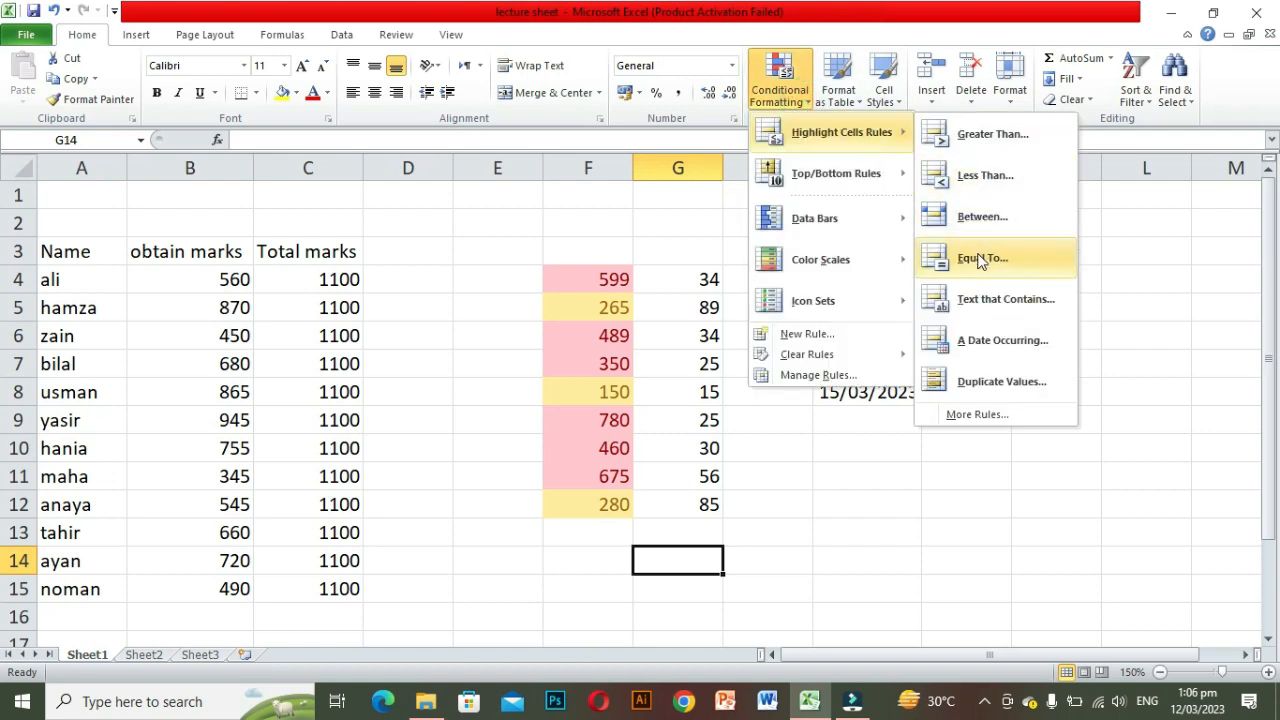
key(Escape)
key(Escape)
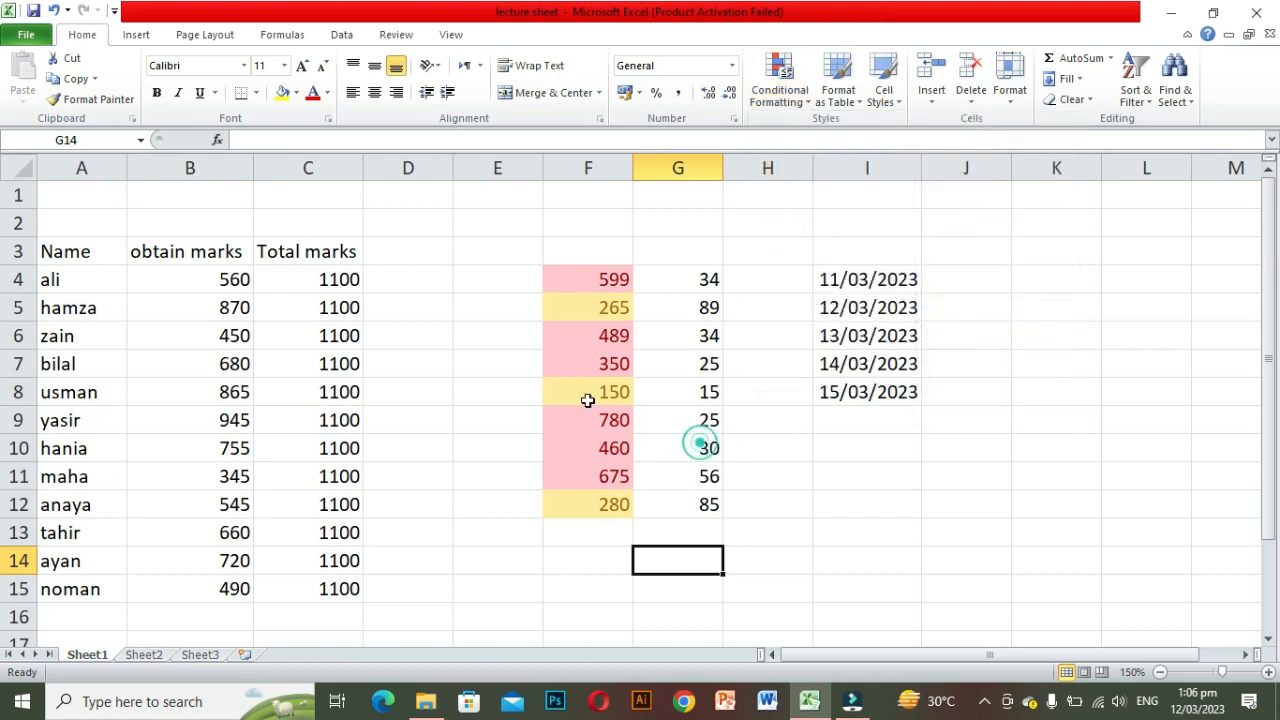
Step: Add an Equal To highlight rule to G4:G12 for the value 25 with Light Red Fill with Dark Red Text
drag(680, 277, 700, 503)
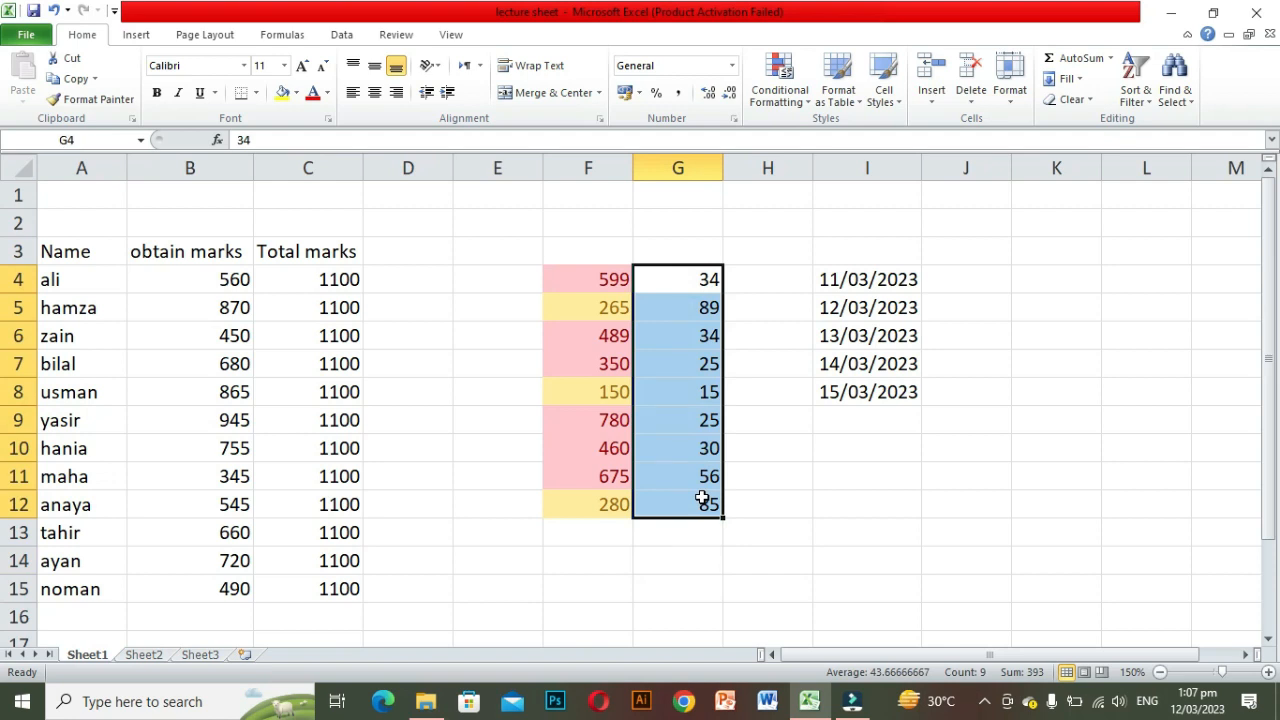
click(803, 112)
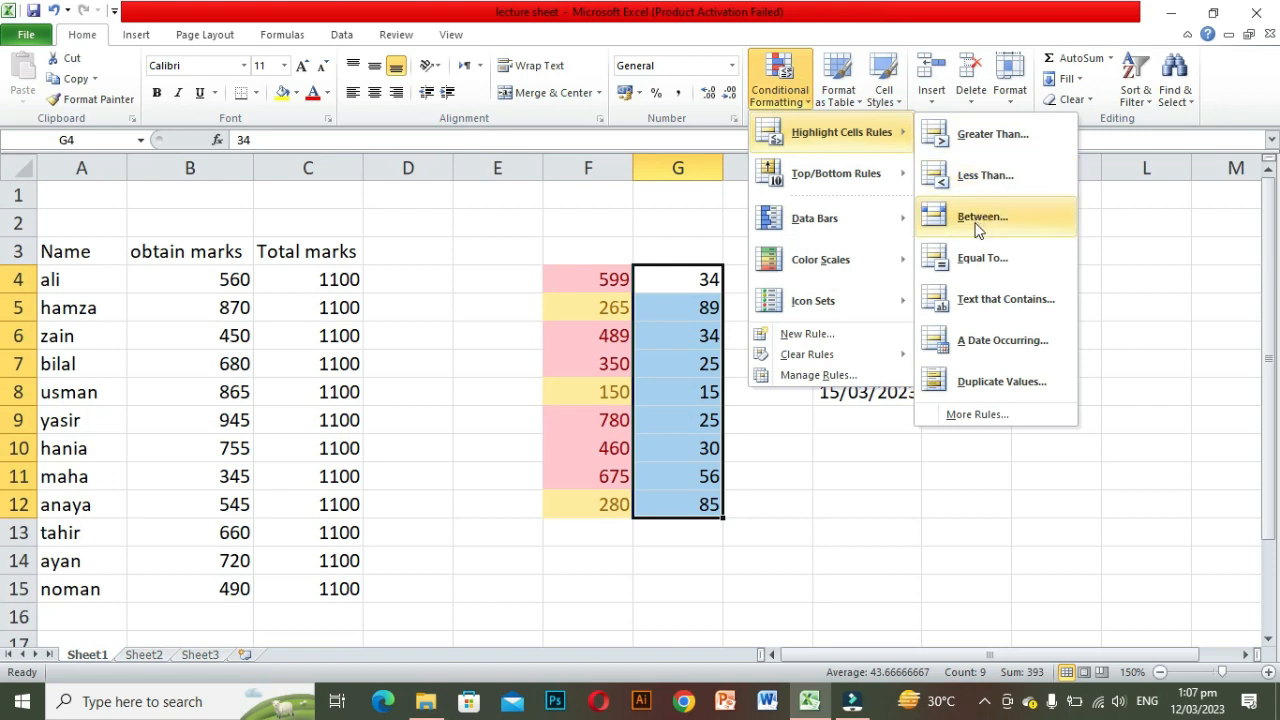
click(968, 260)
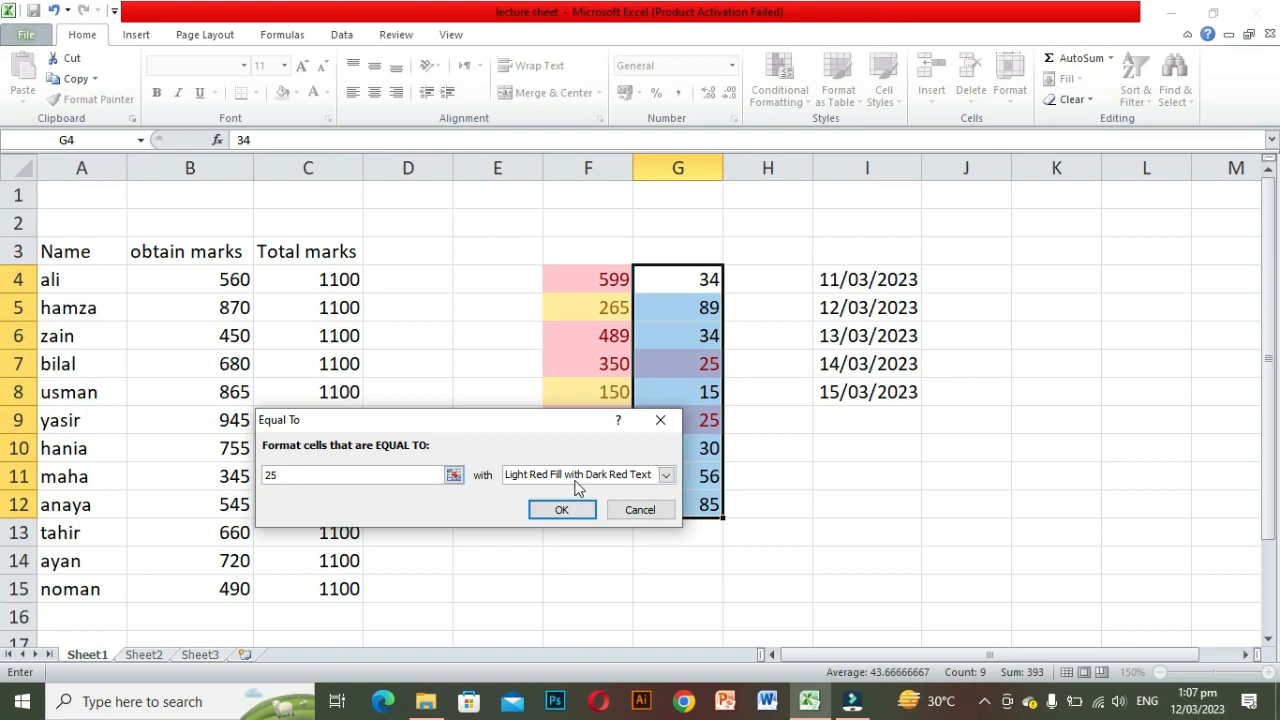
click(561, 510)
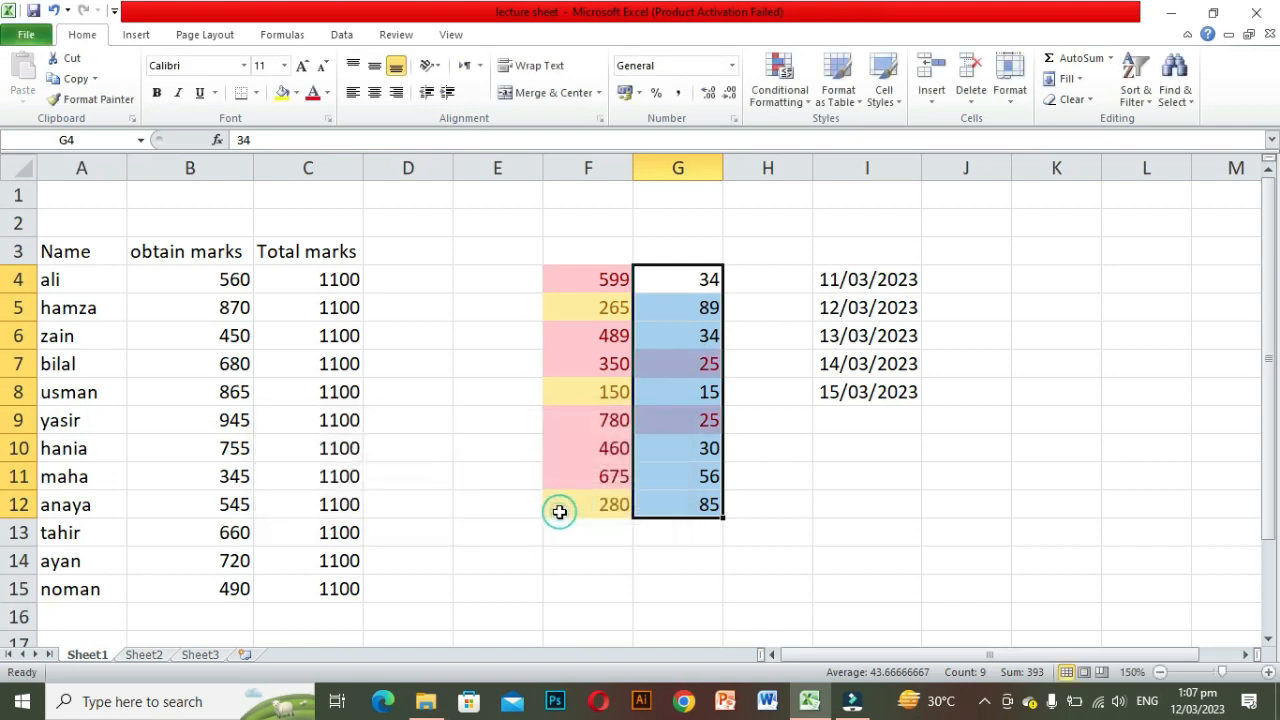
click(706, 536)
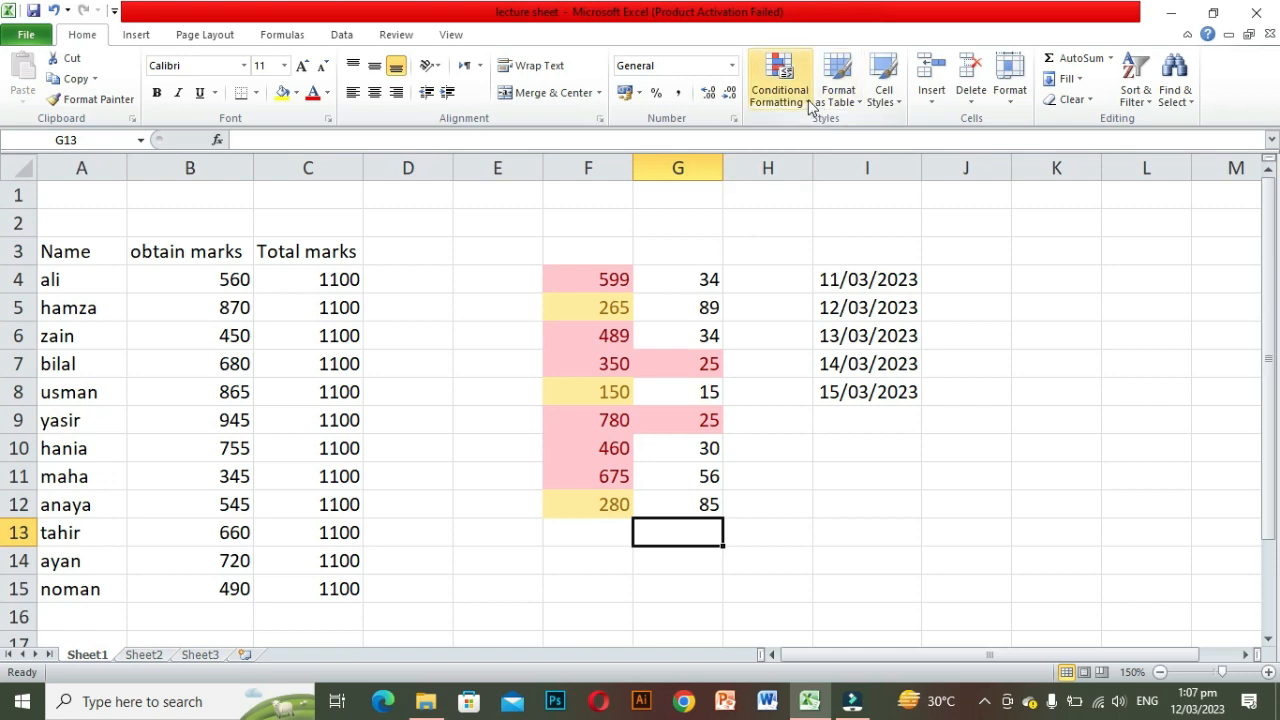
Step: Add a Text that Contains highlight rule to A4:A15 for the student name in A6 with Green Fill with Dark Green Text
click(52, 273)
key(ctrl+shift+Down)
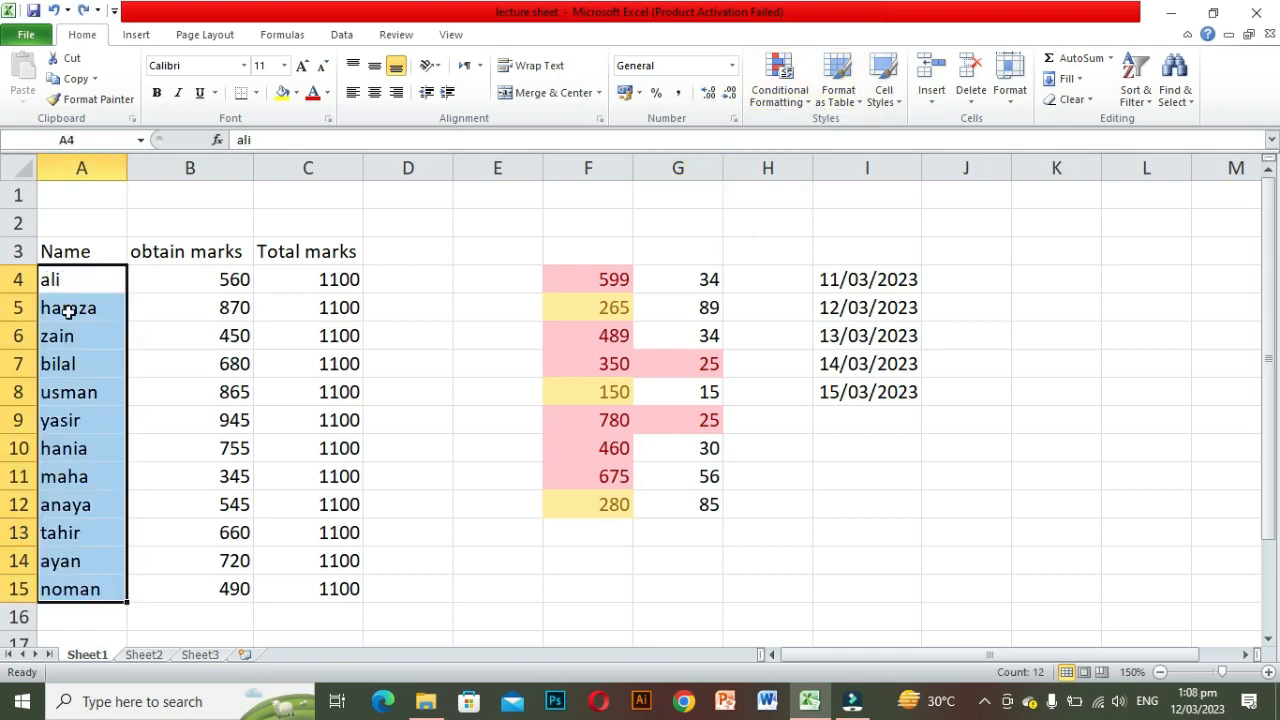
click(803, 102)
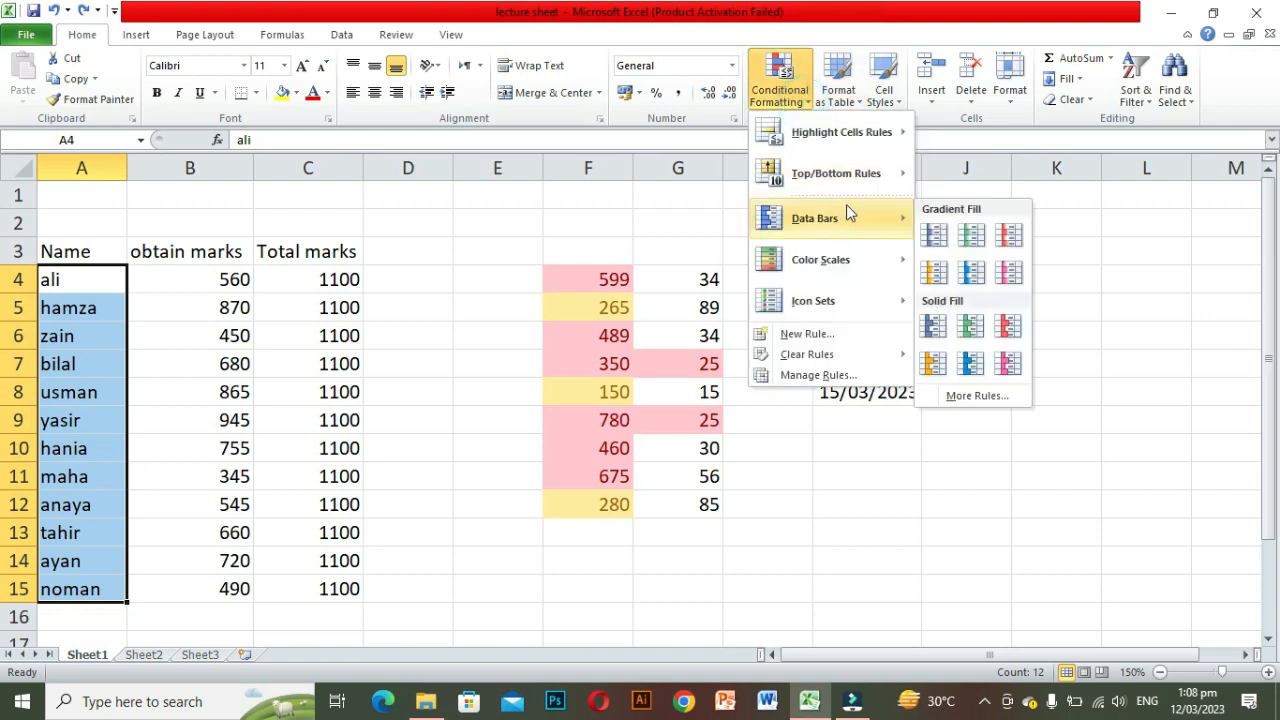
mouse_move(890, 134)
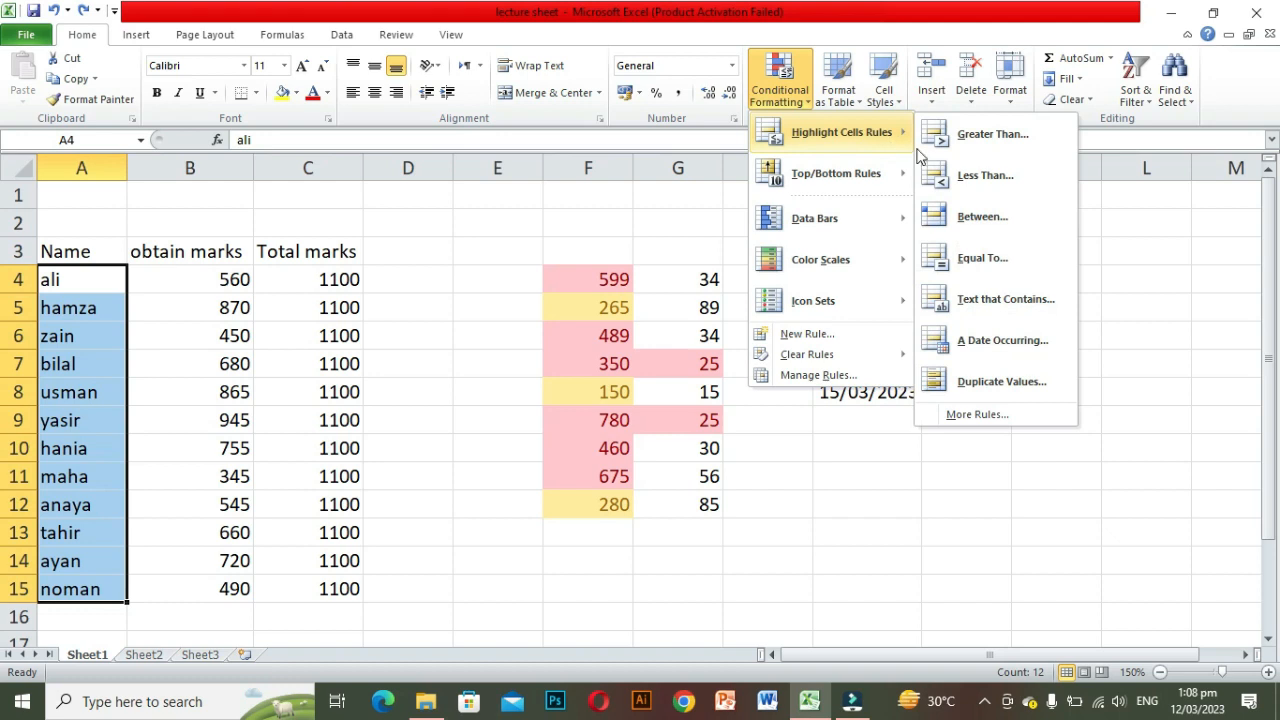
click(1008, 299)
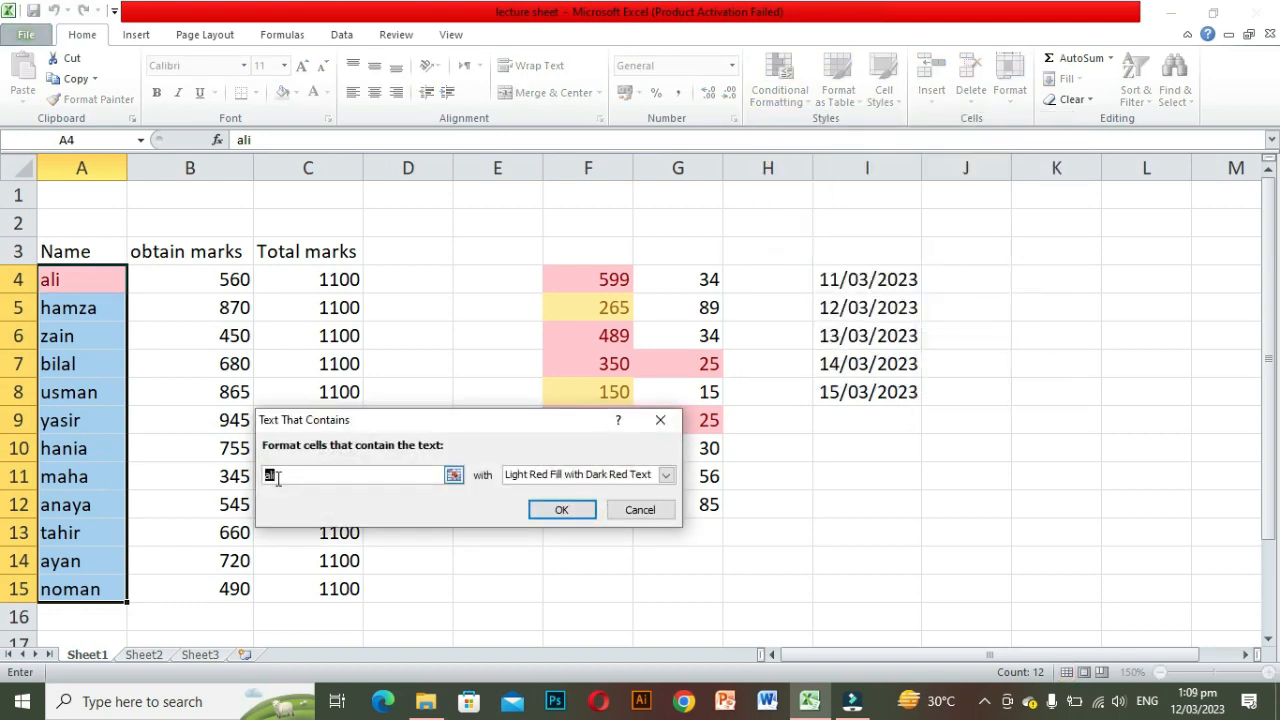
key(BackSpace)
text(zain)
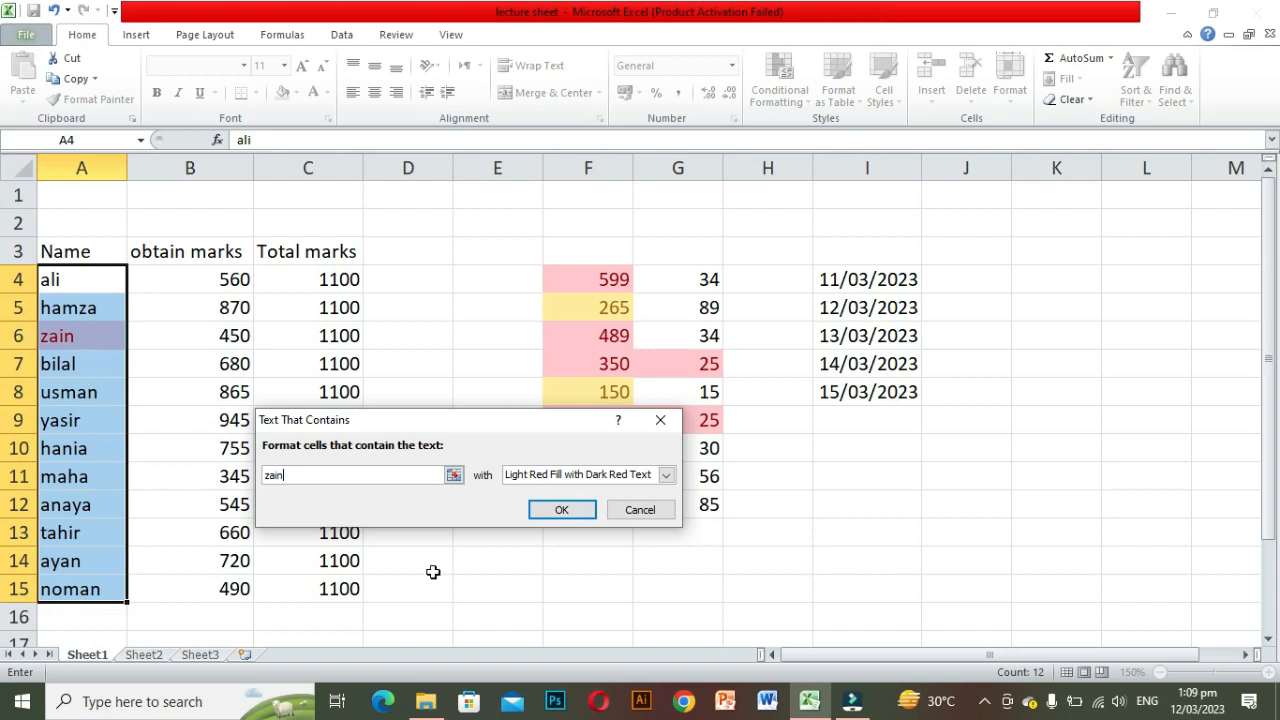
click(665, 476)
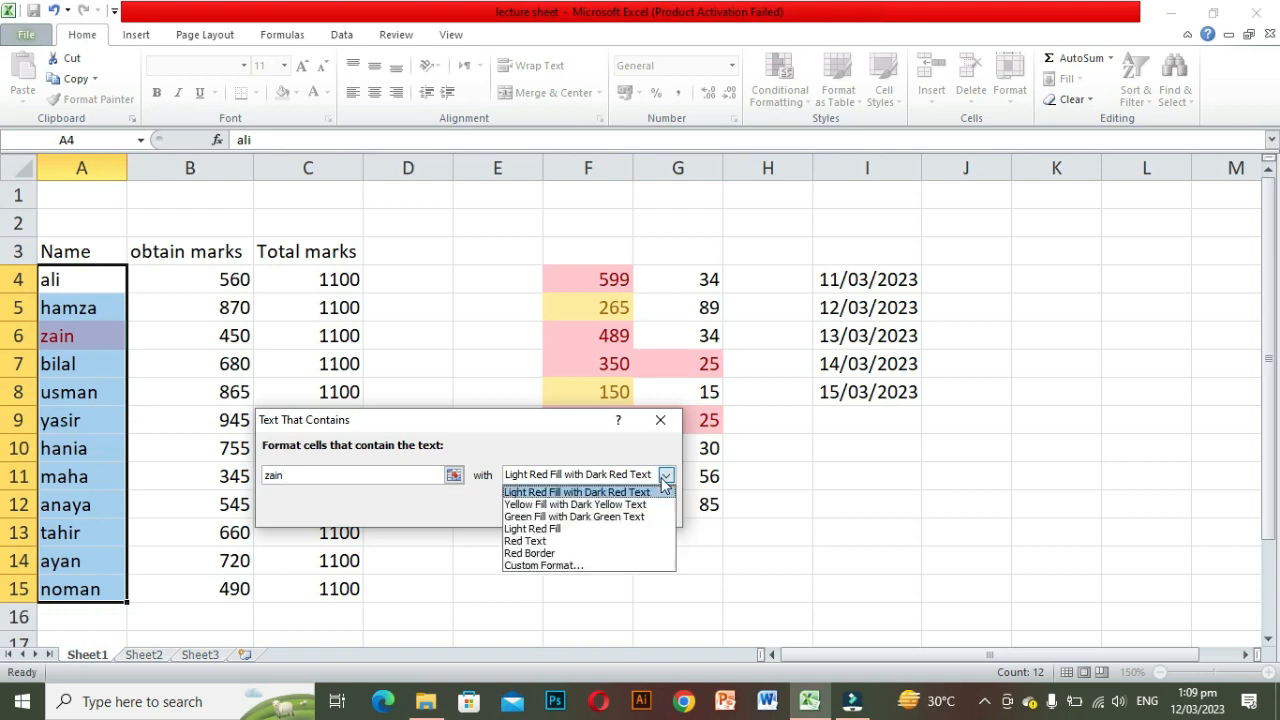
click(572, 517)
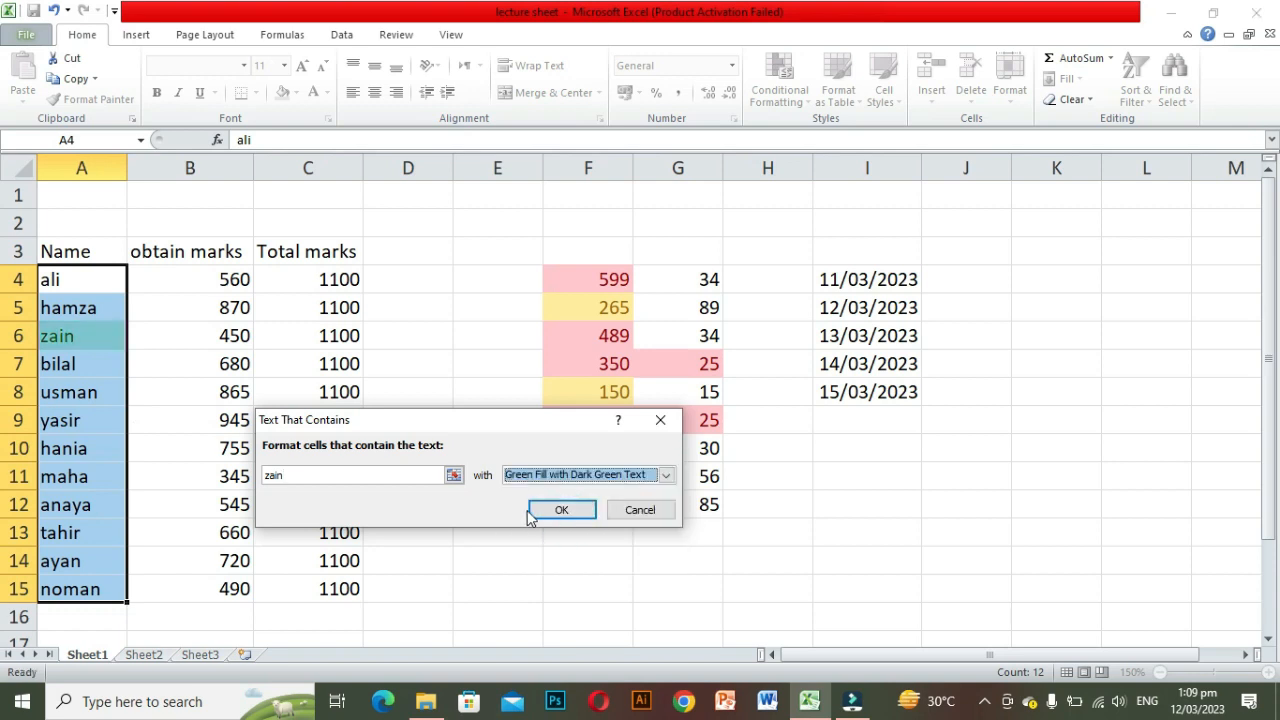
click(549, 512)
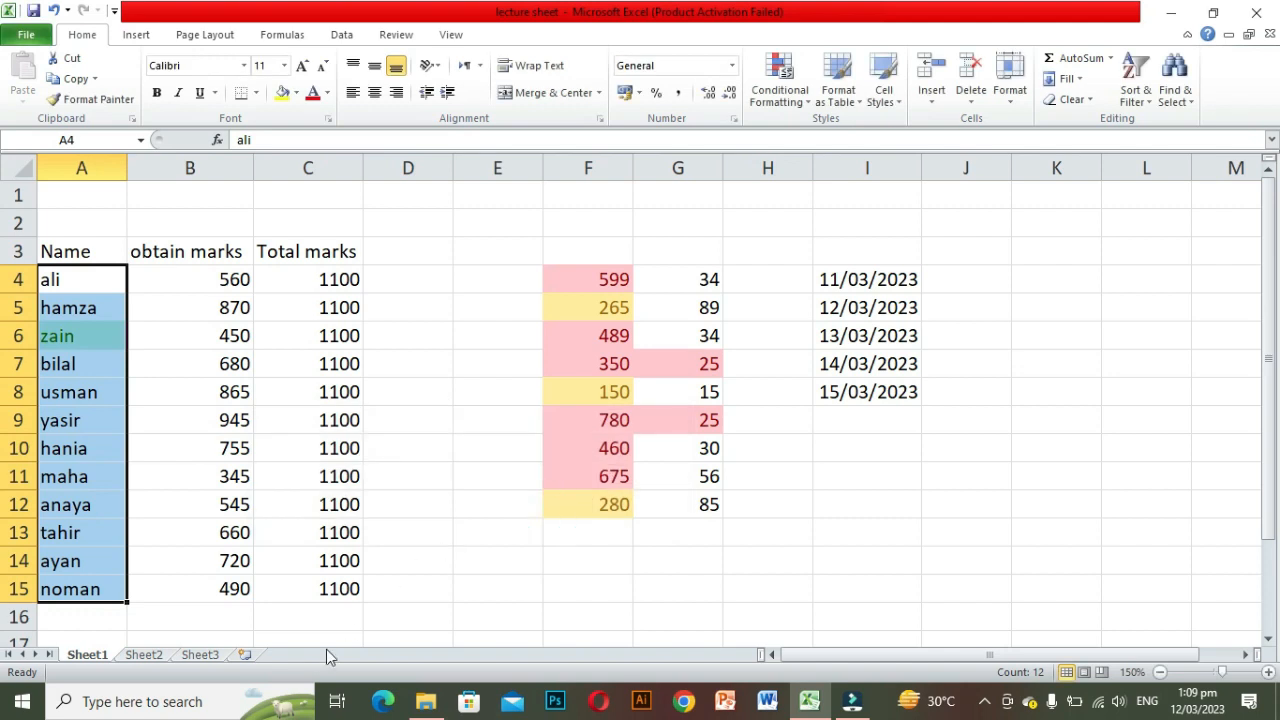
click(313, 623)
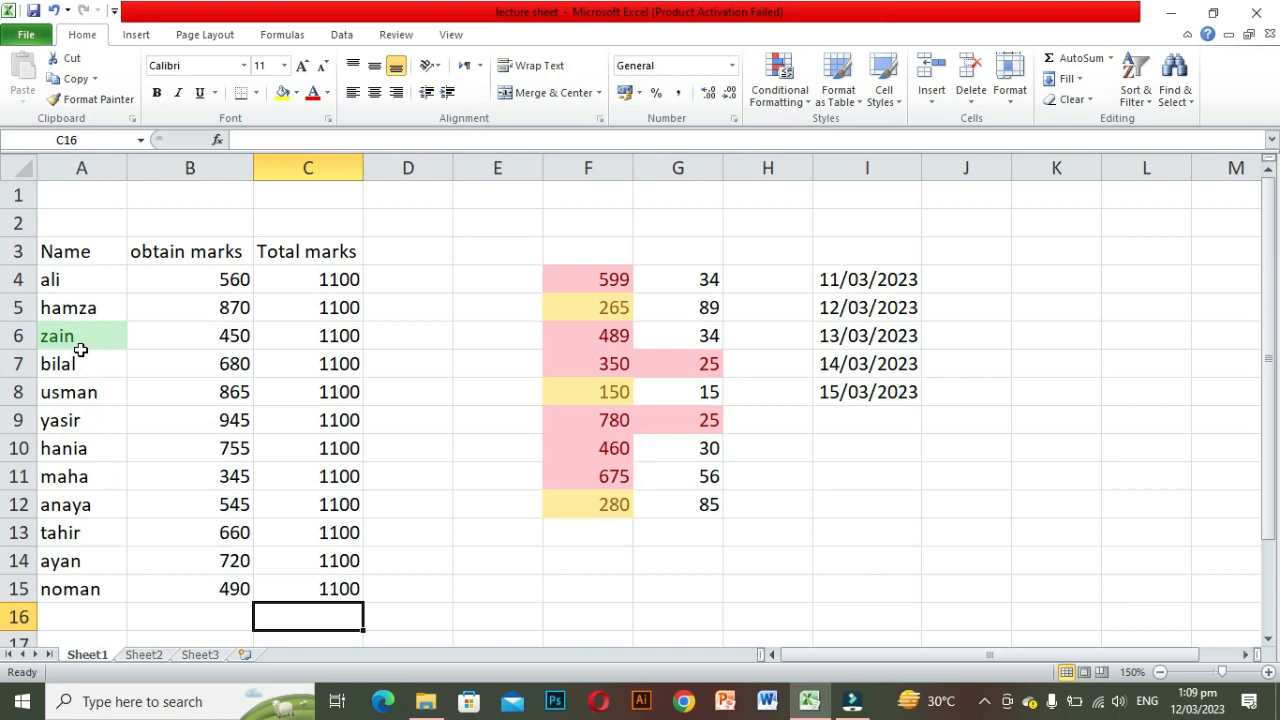
click(591, 596)
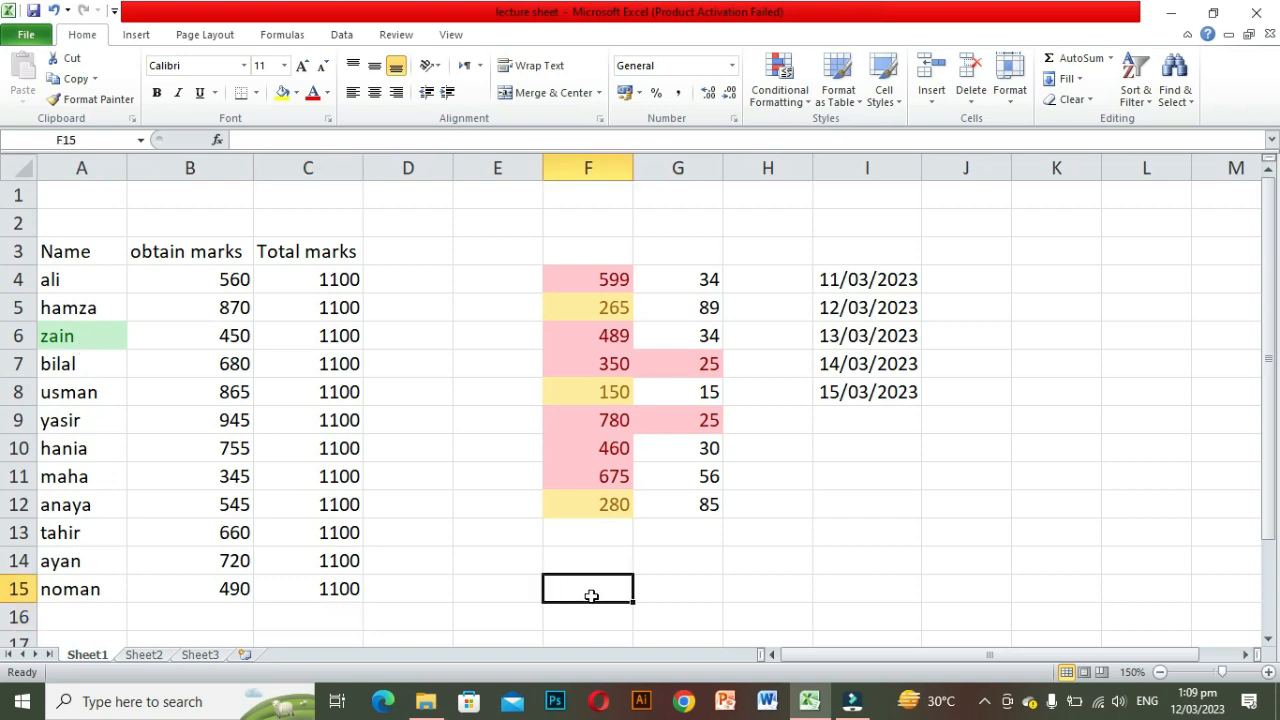
click(810, 108)
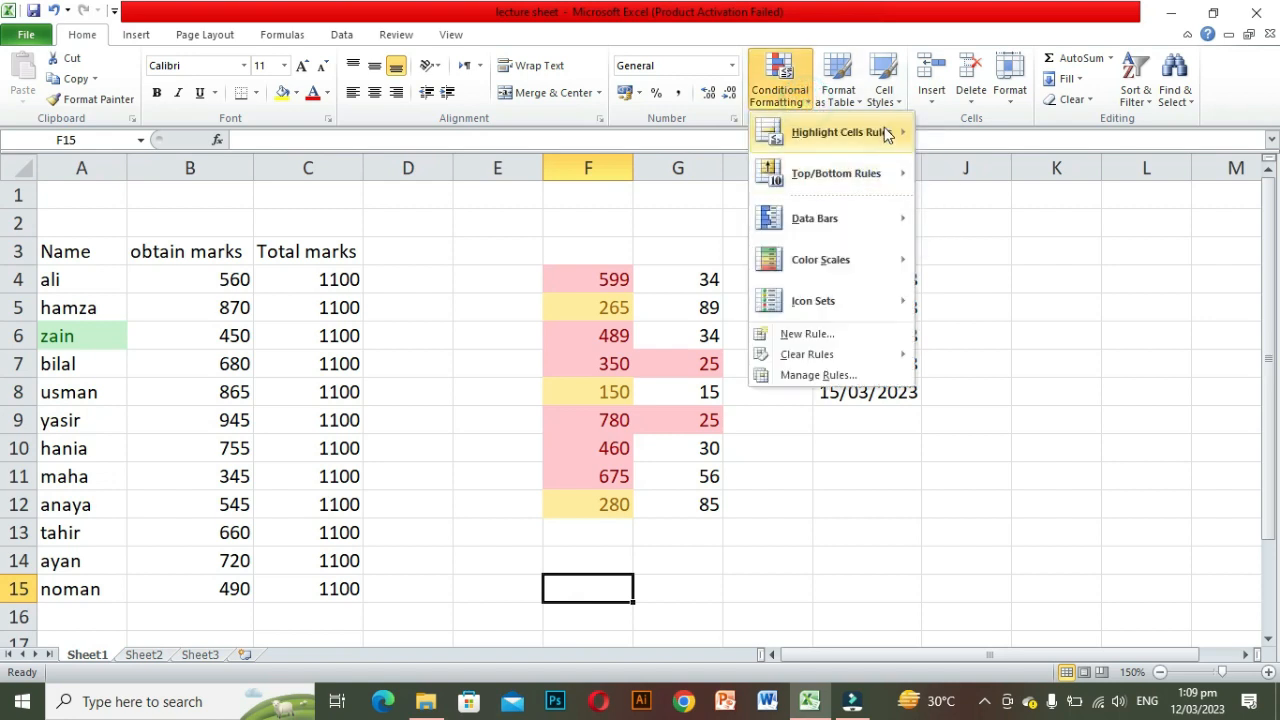
mouse_move(886, 133)
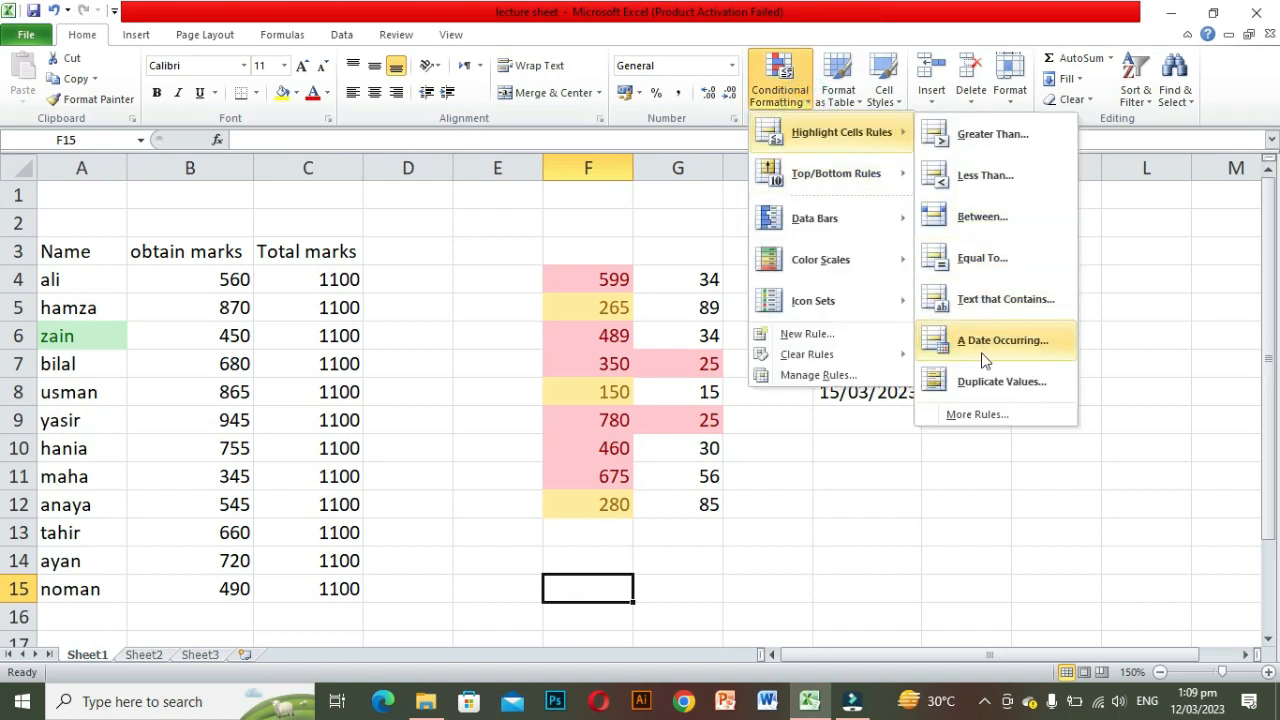
click(908, 494)
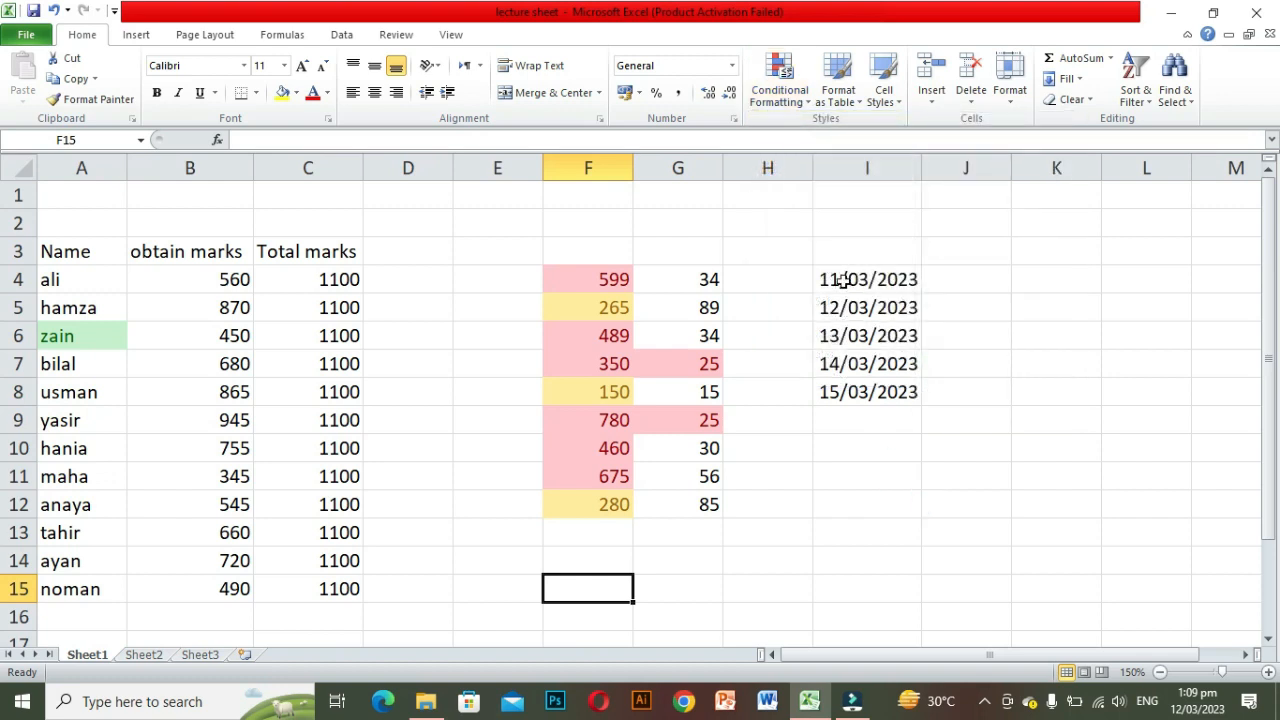
Step: Add a Date Occurring highlight rule to I4:I8 for Tomorrow with Light Red Fill with Dark Red Text
drag(843, 278, 848, 384)
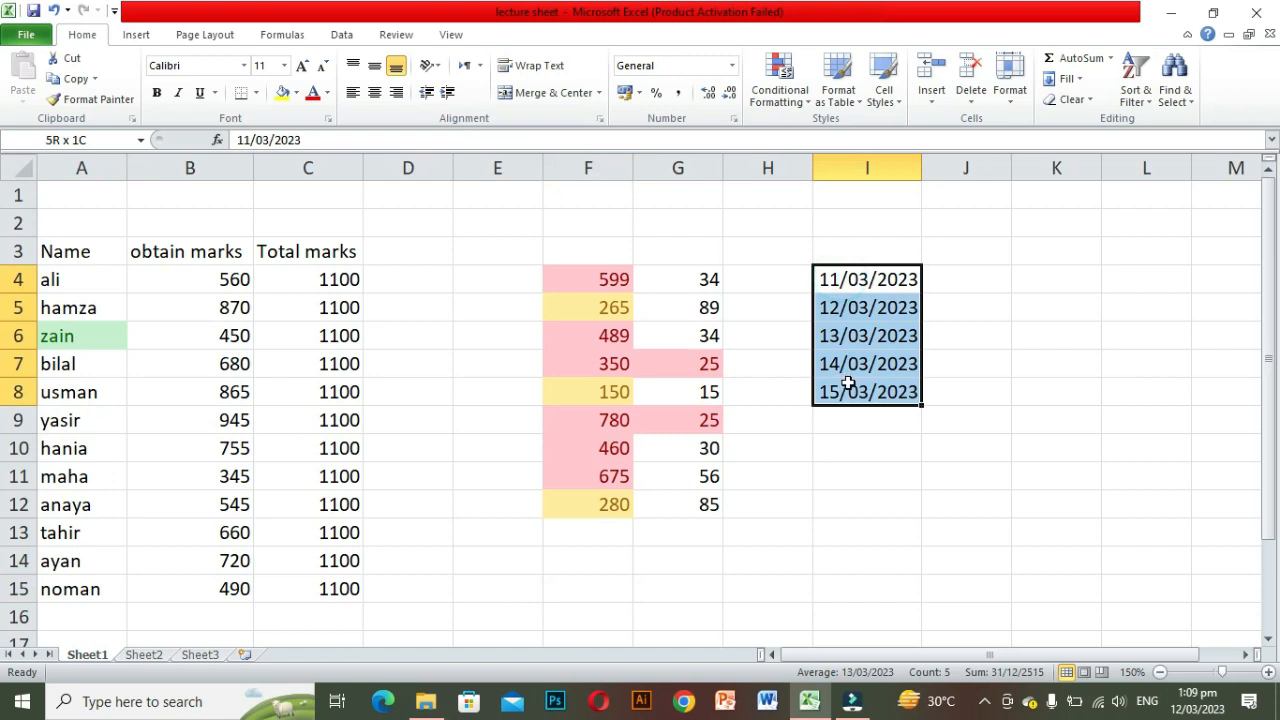
click(800, 100)
mouse_move(885, 132)
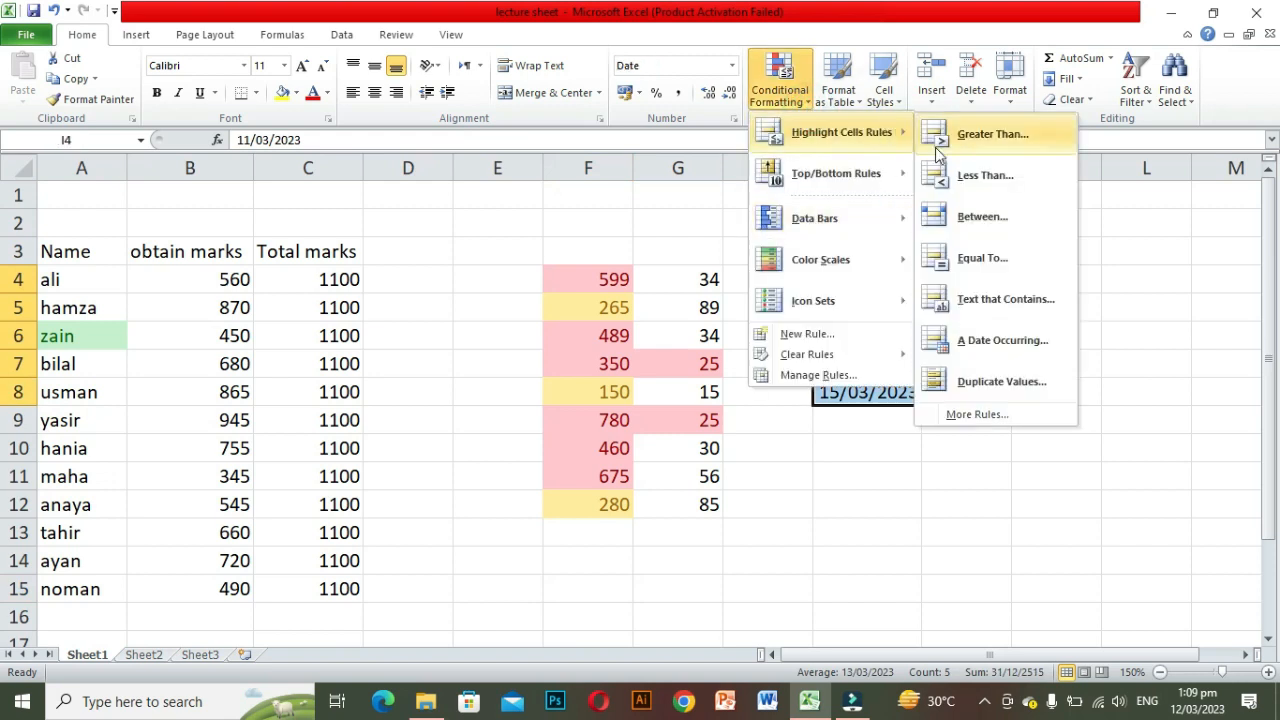
click(992, 341)
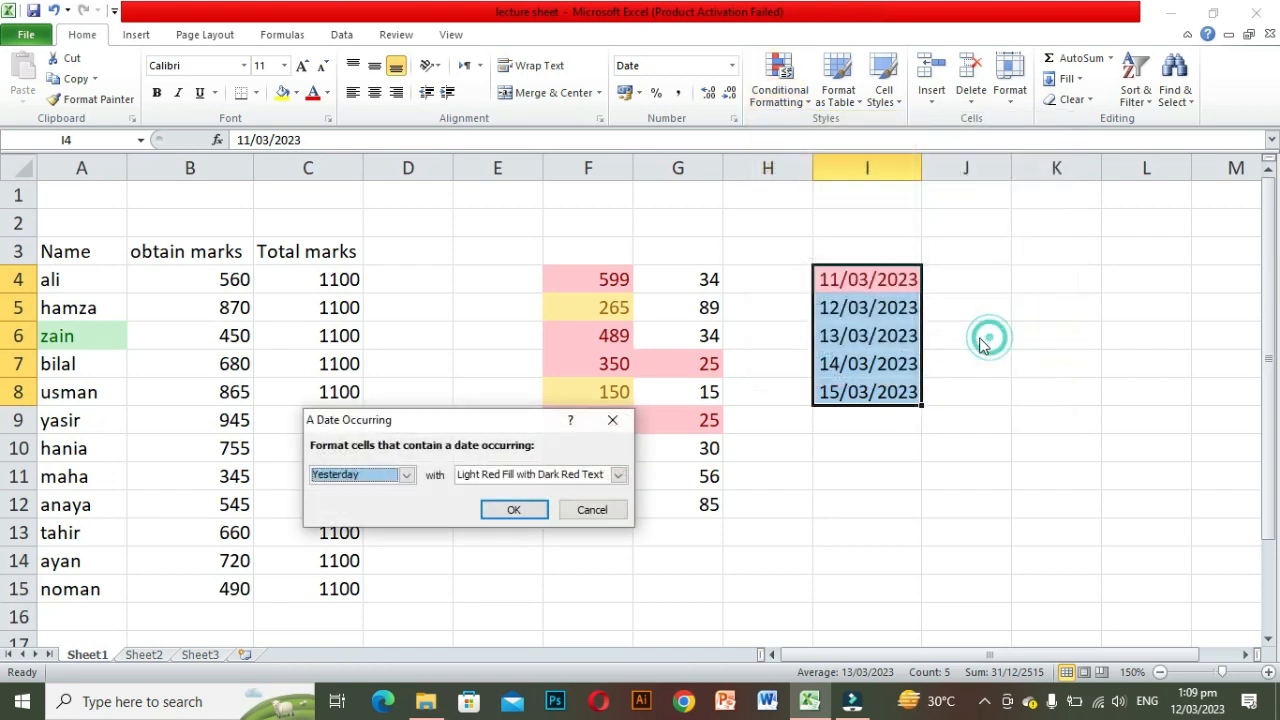
click(407, 476)
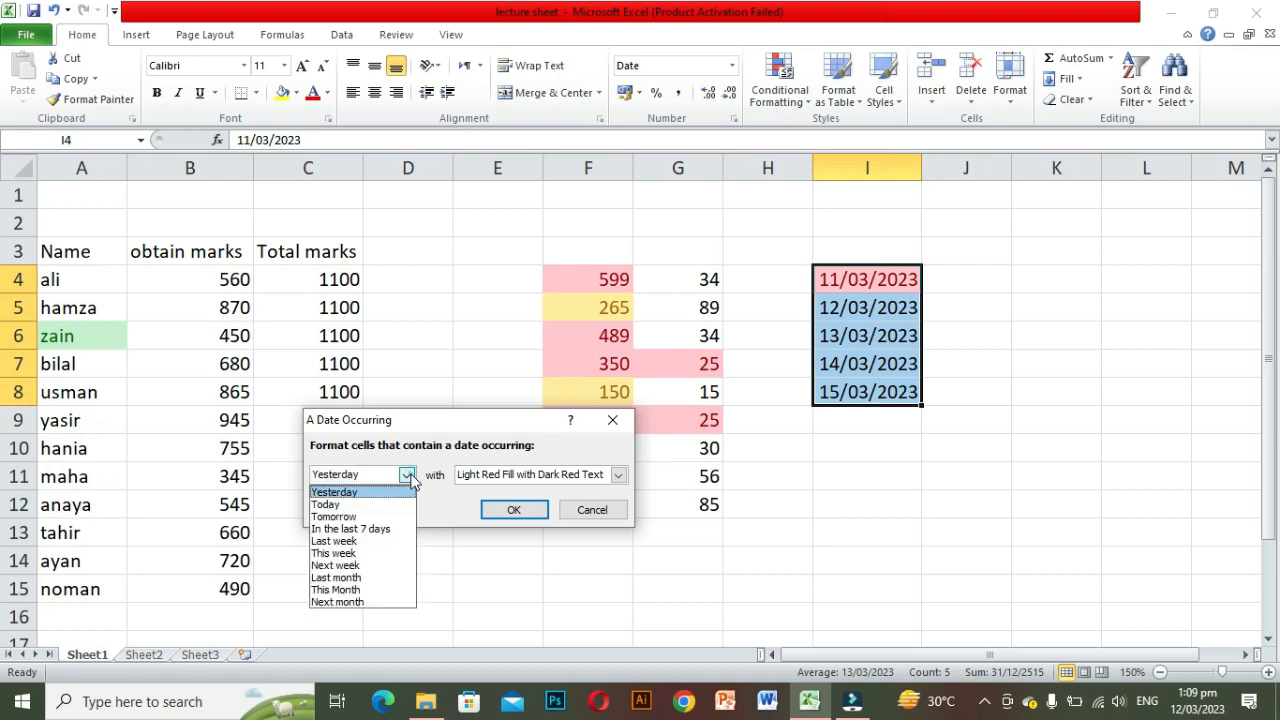
click(346, 494)
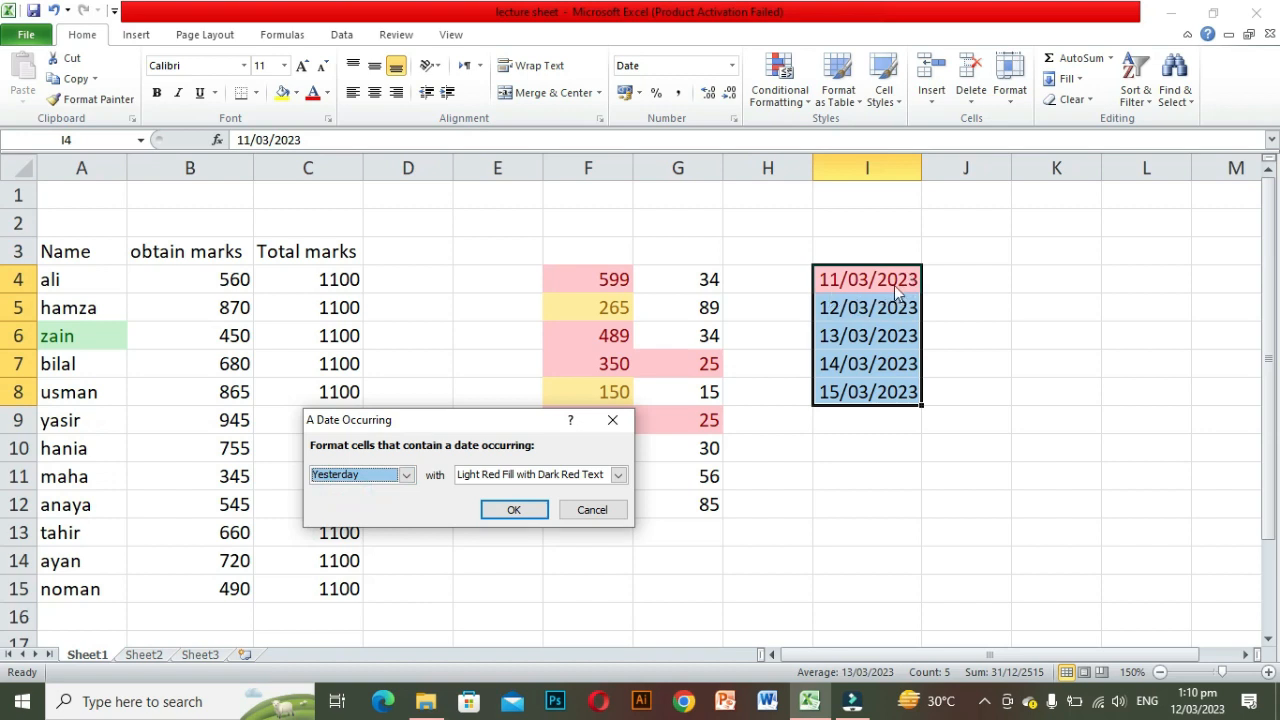
click(406, 475)
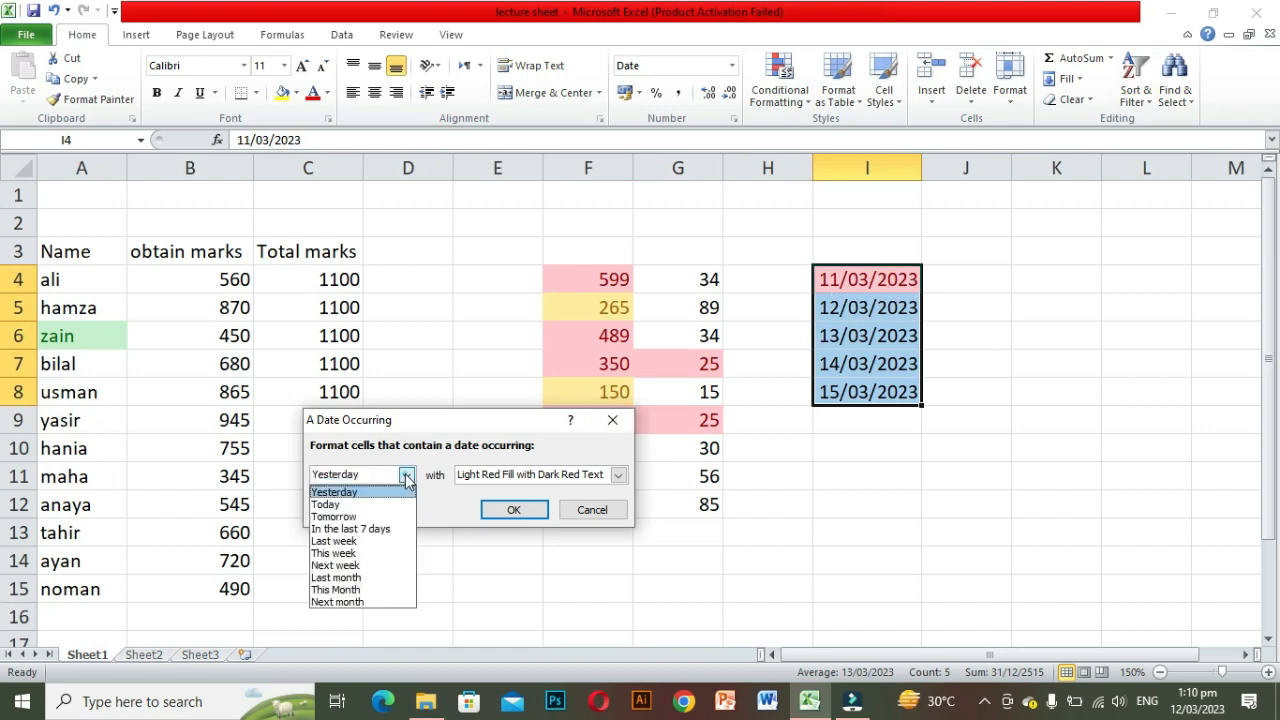
click(353, 517)
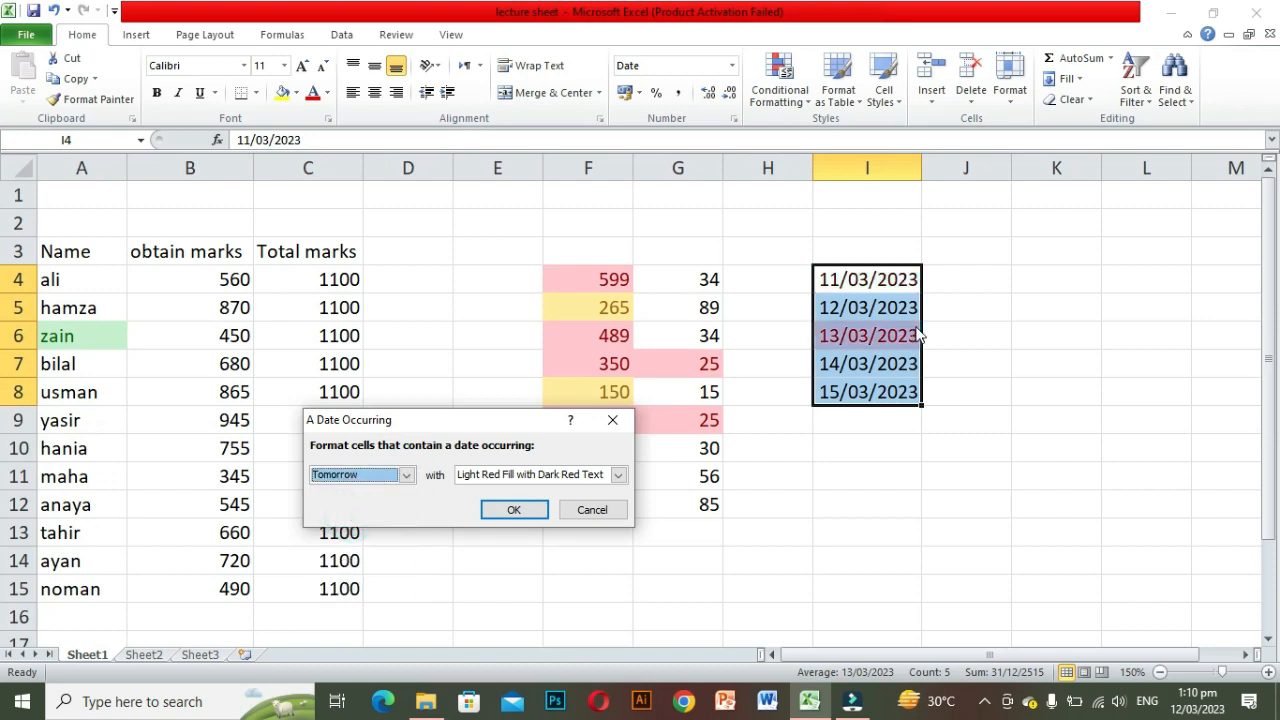
click(506, 509)
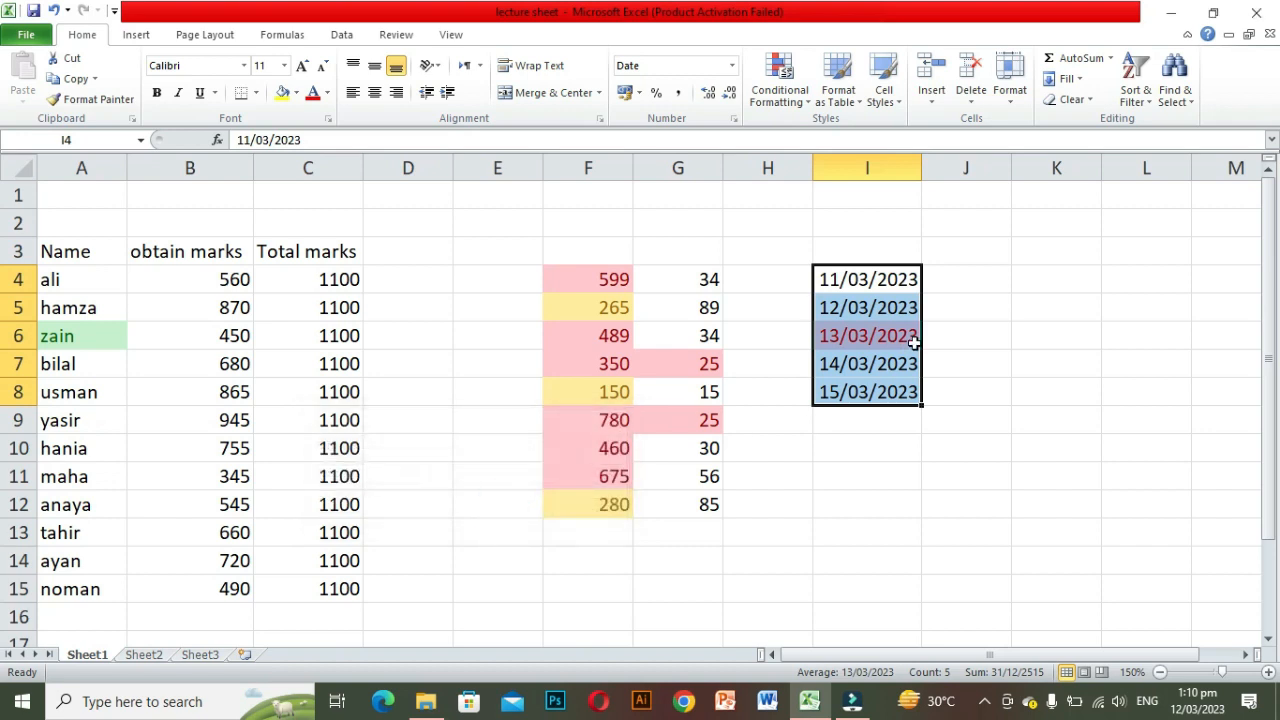
click(957, 371)
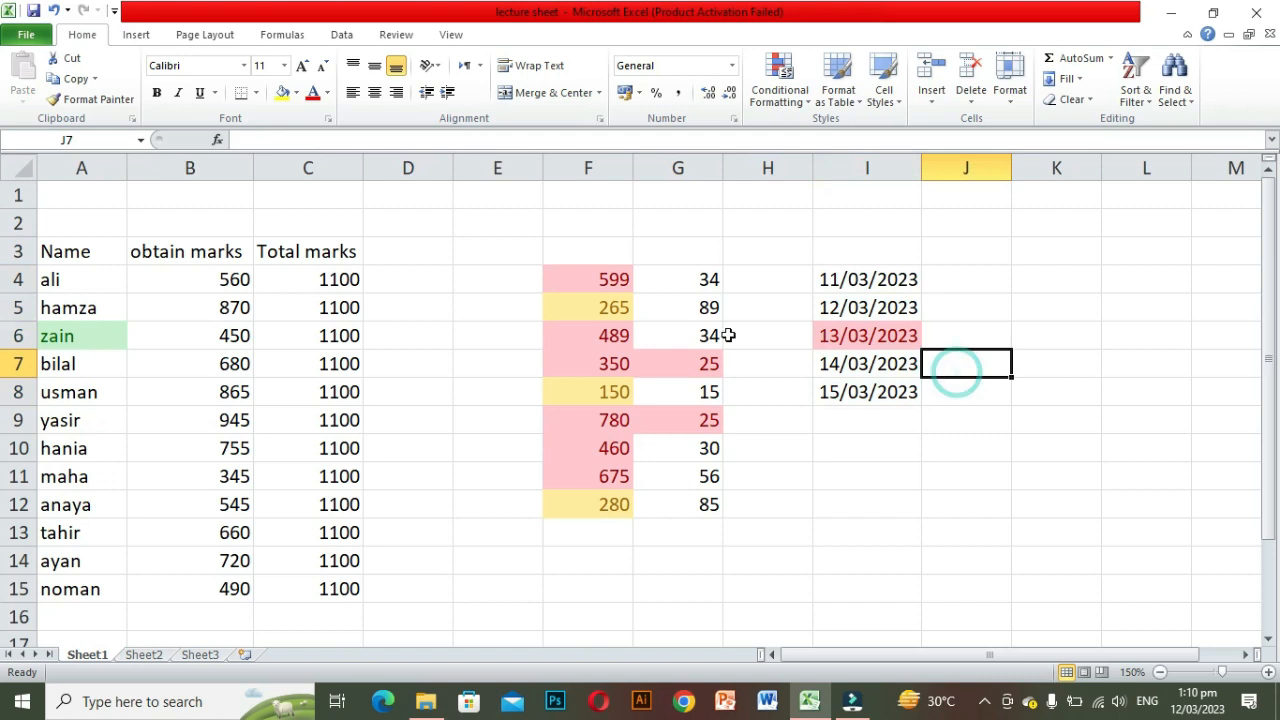
Step: Highlight duplicate values in G4:G12 using Light Red Fill with Dark Red Text
drag(690, 279, 699, 495)
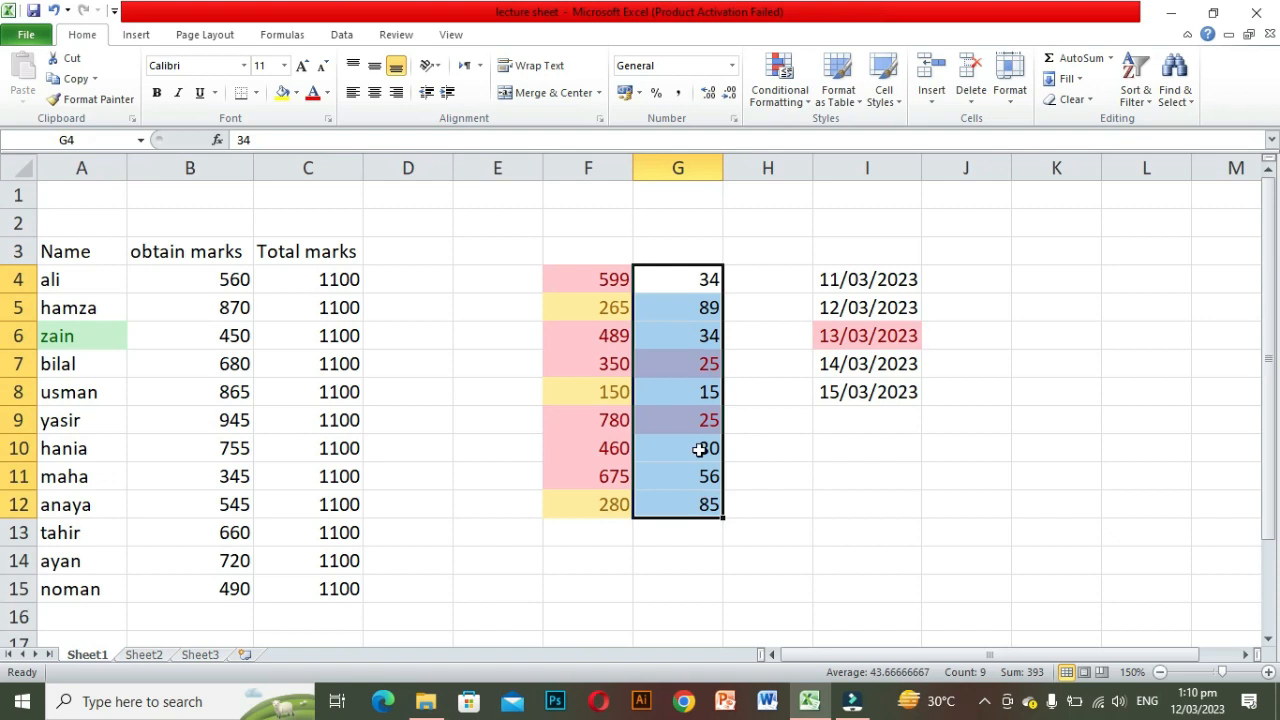
click(814, 106)
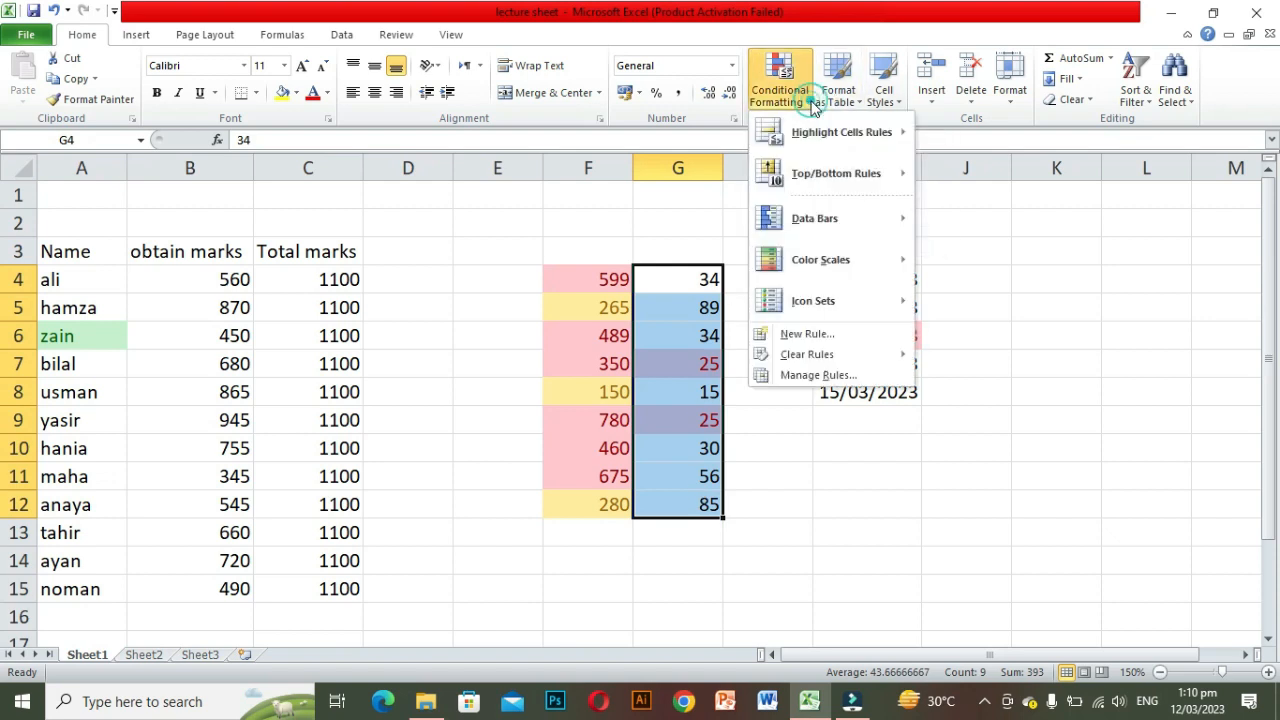
mouse_move(883, 137)
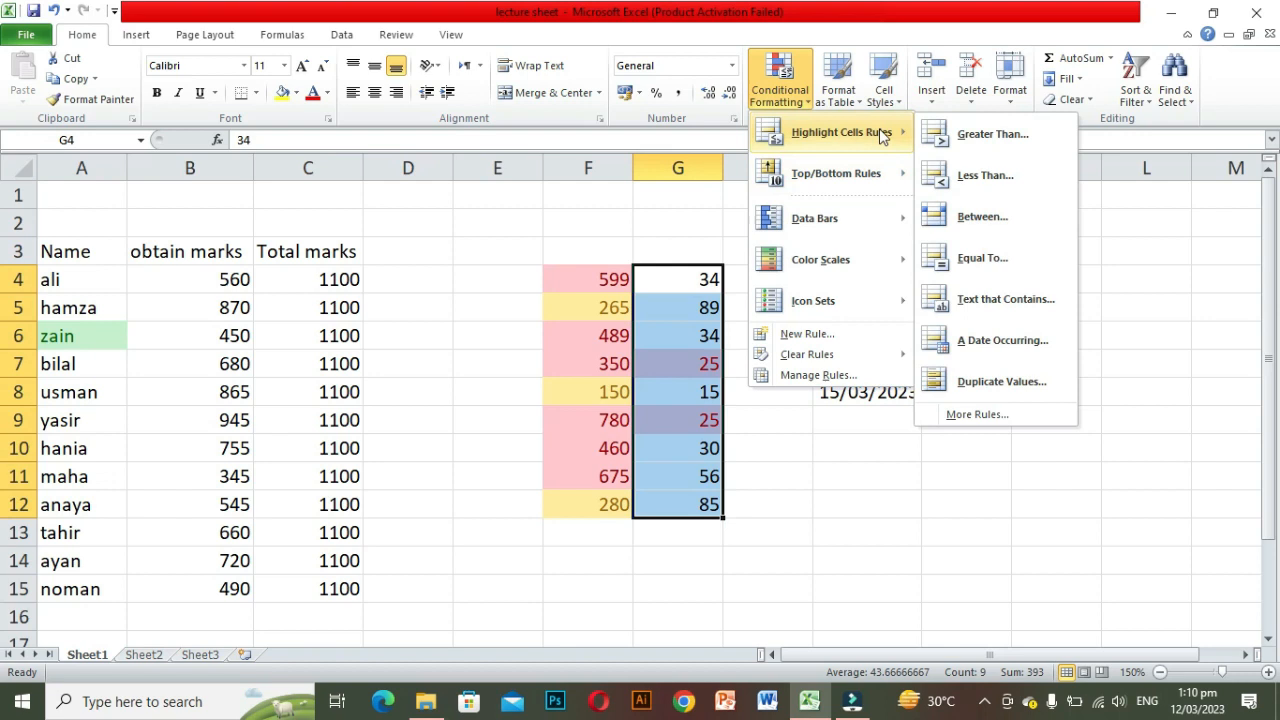
click(970, 382)
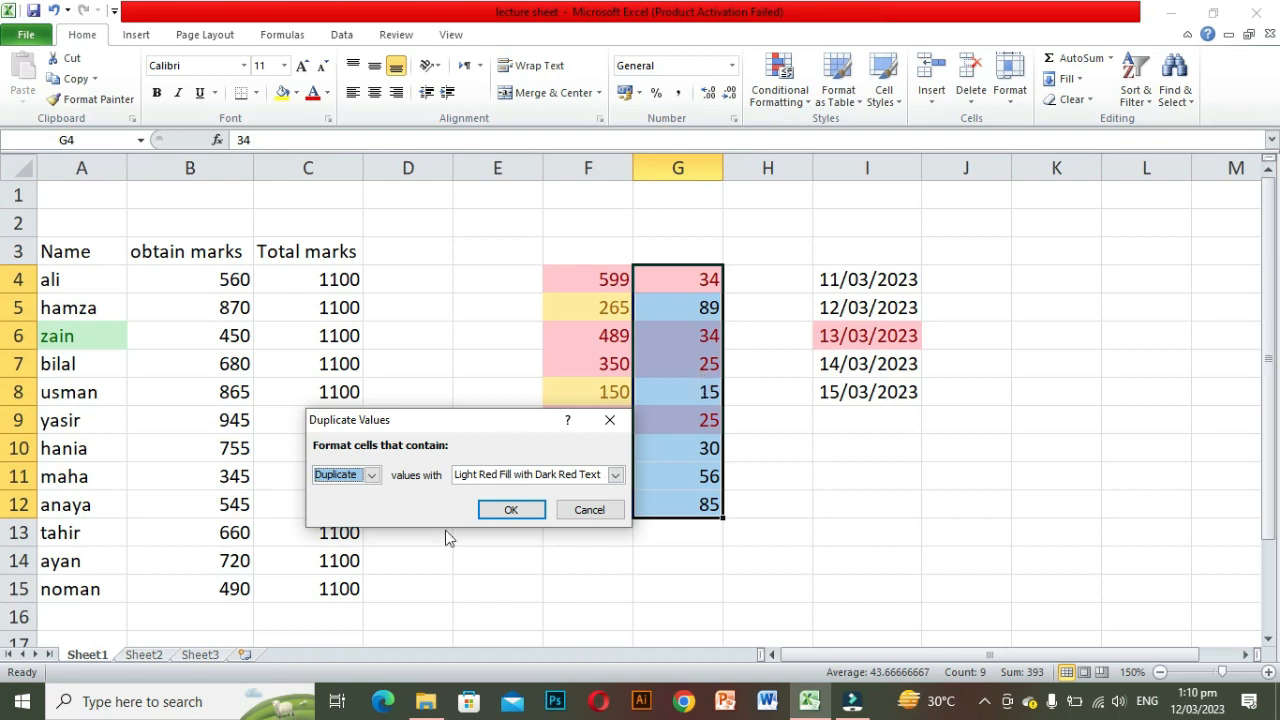
click(371, 475)
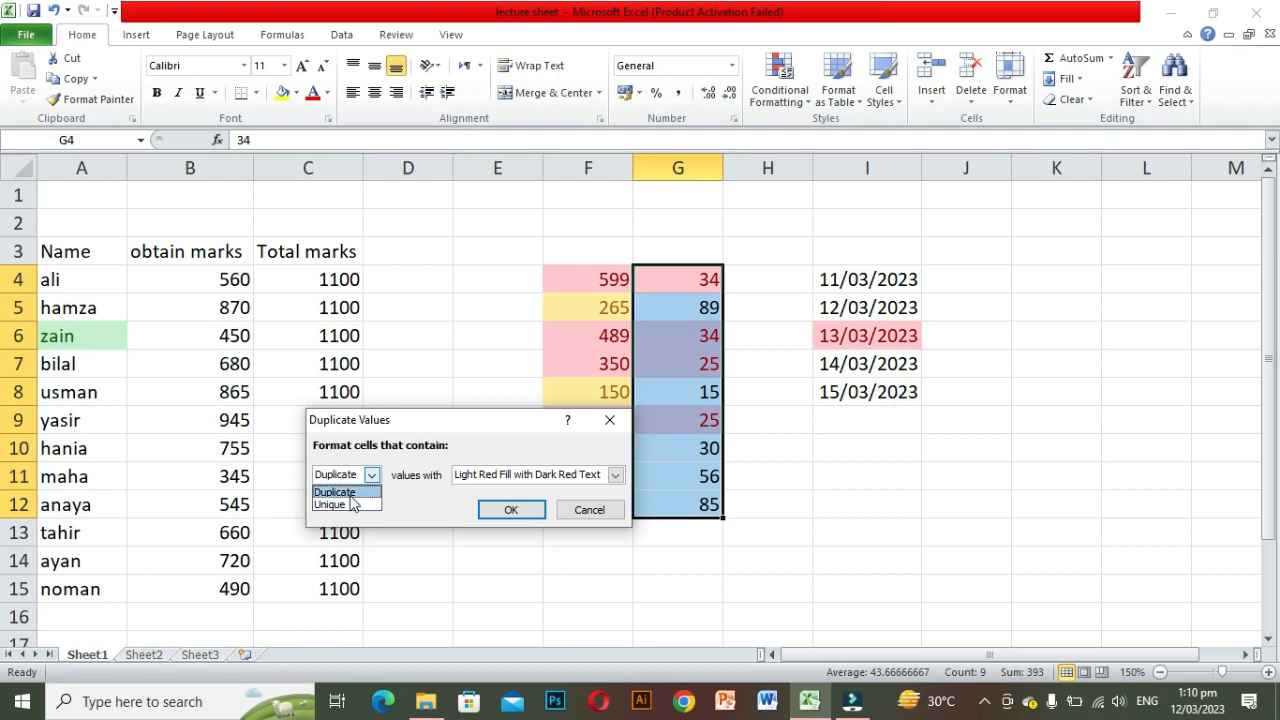
click(350, 494)
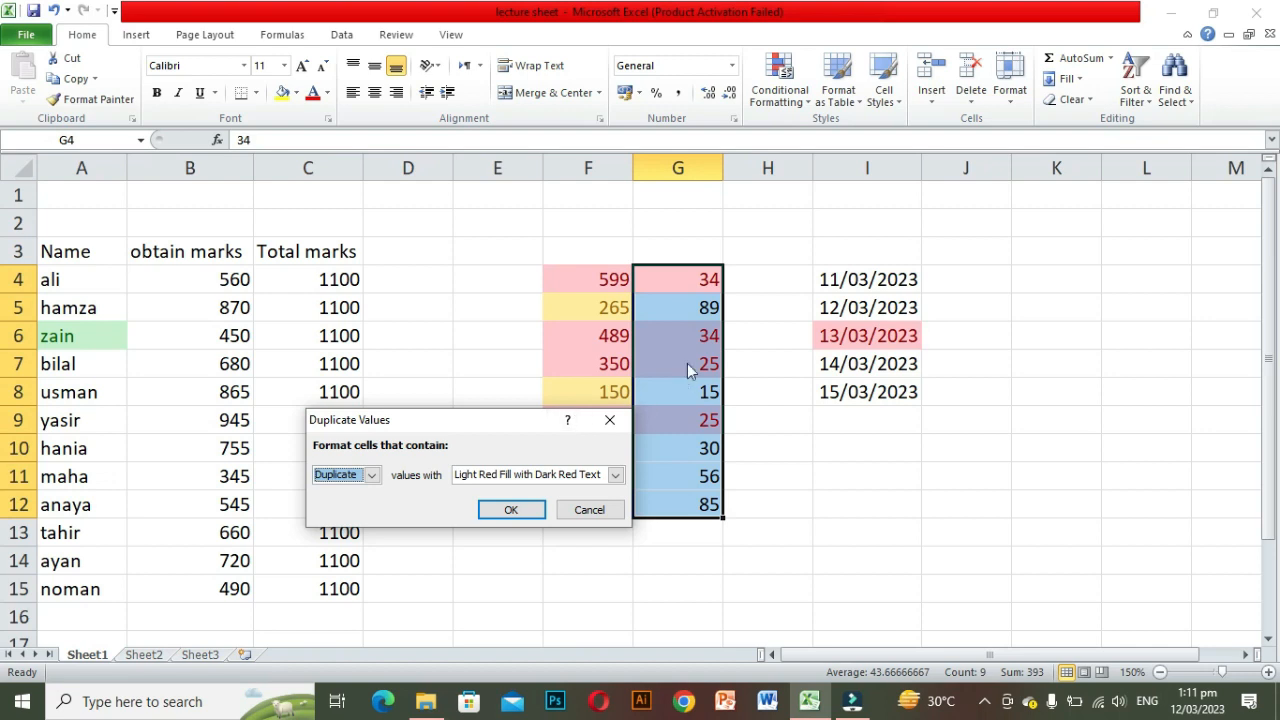
click(511, 512)
click(737, 565)
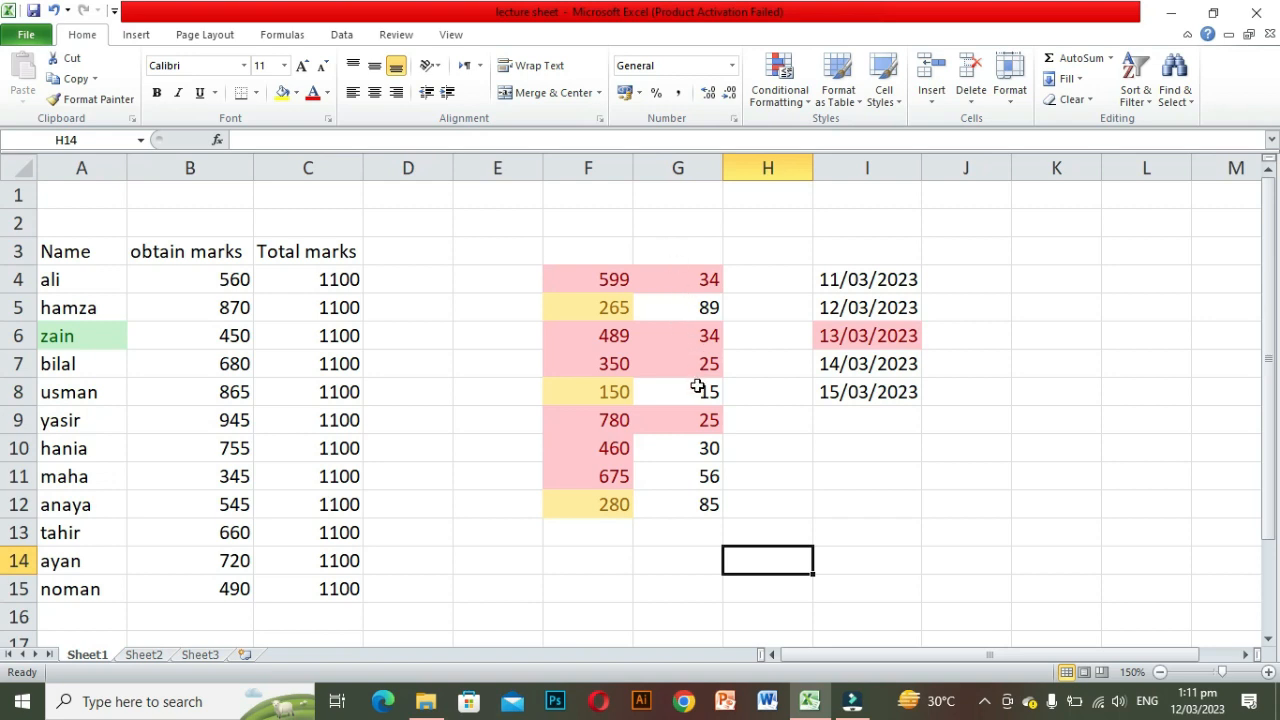
Step: Highlight unique values in G4:G12 using Green Fill with Dark Green Text
drag(662, 279, 707, 503)
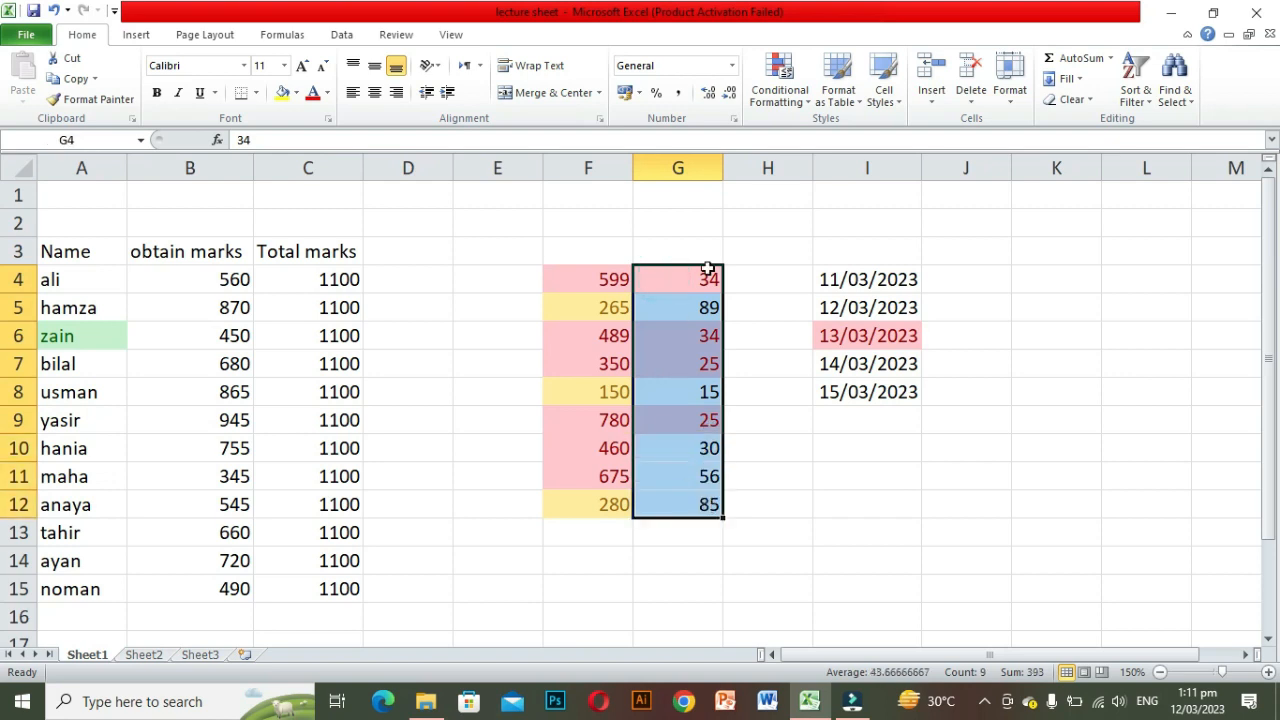
click(809, 105)
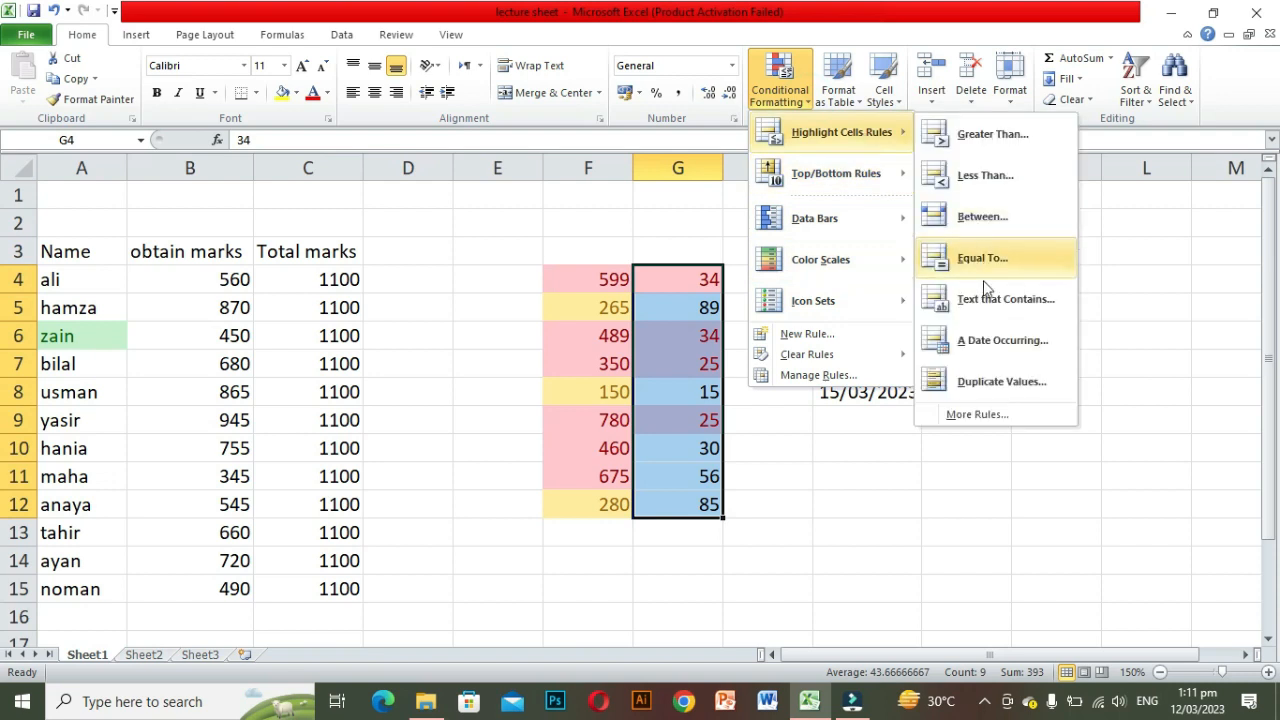
click(975, 381)
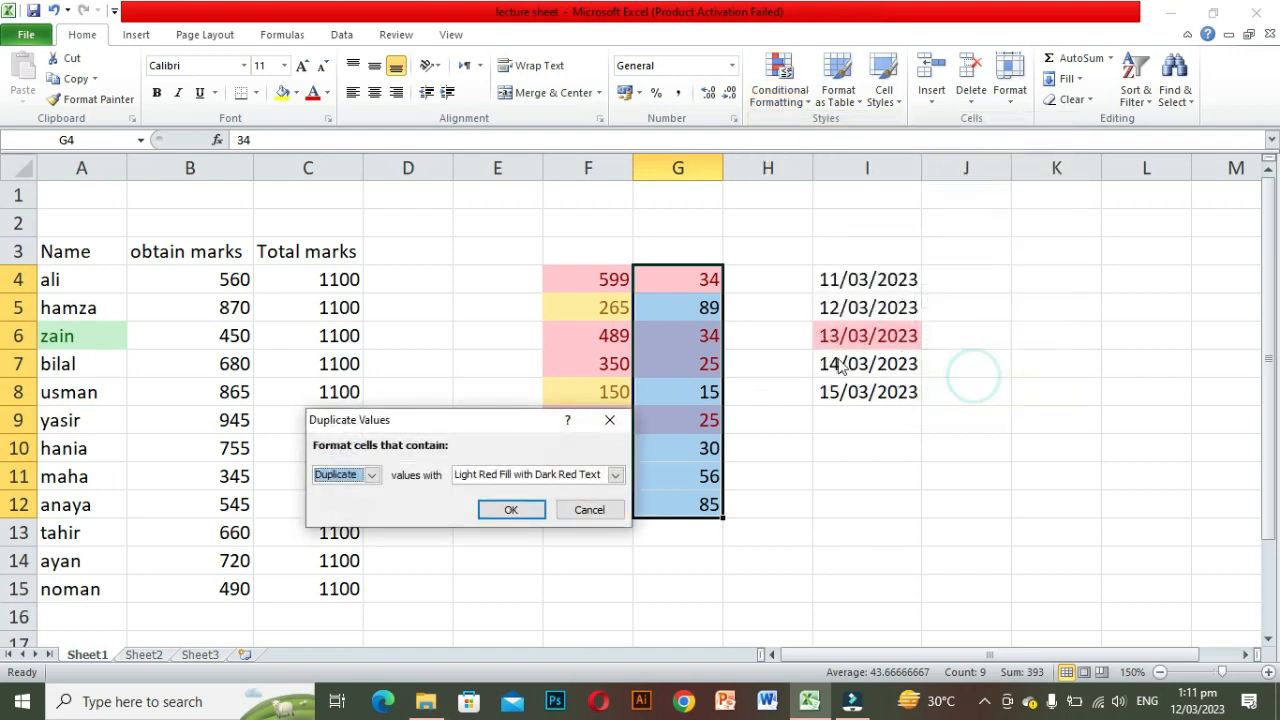
click(371, 476)
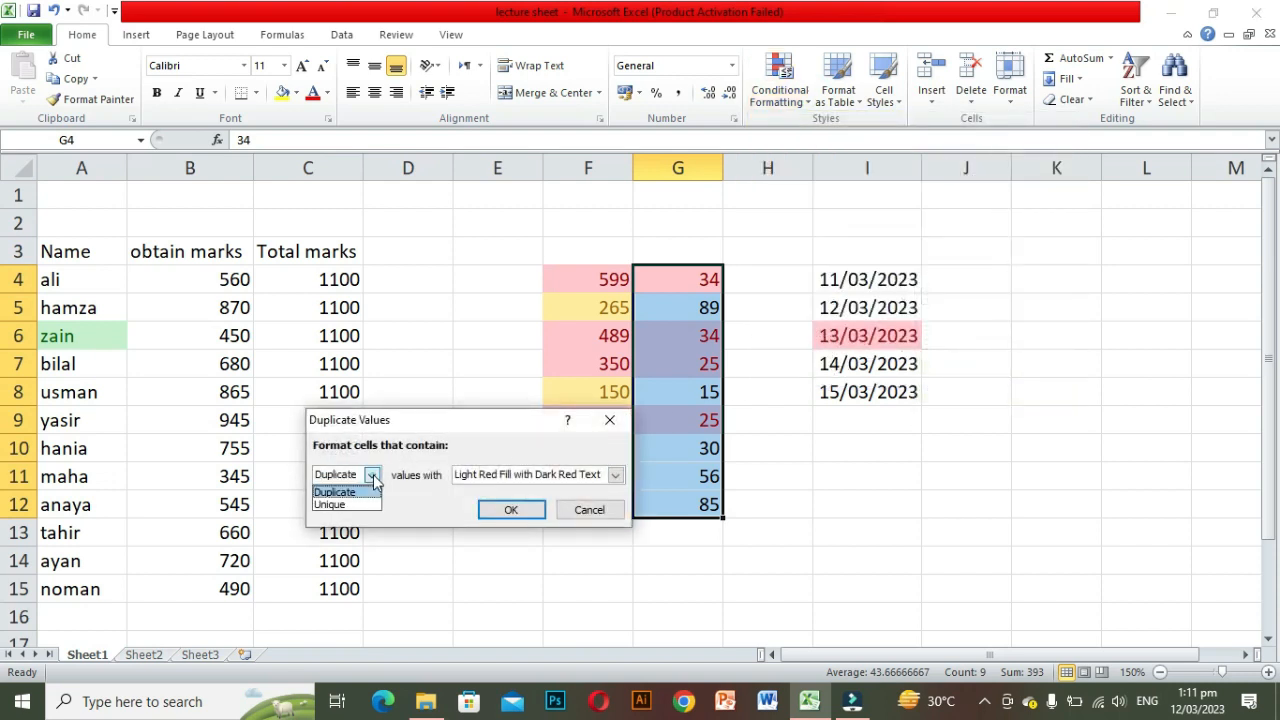
click(347, 505)
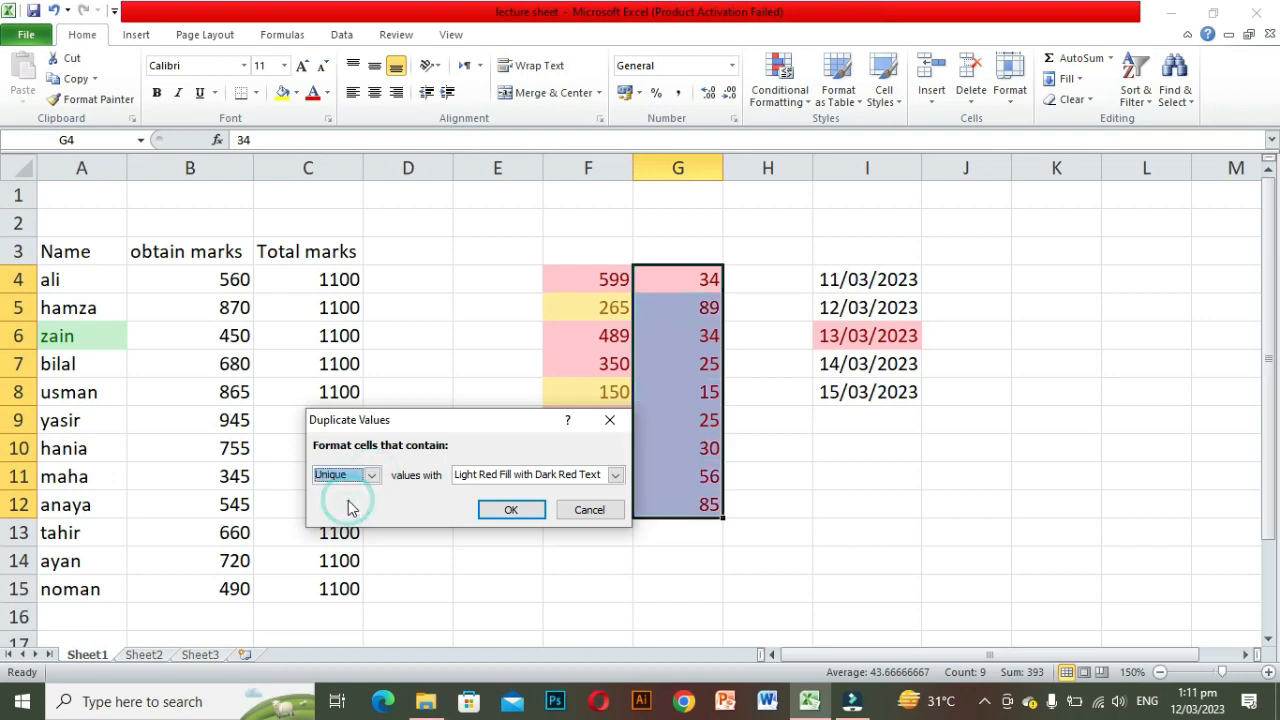
click(616, 476)
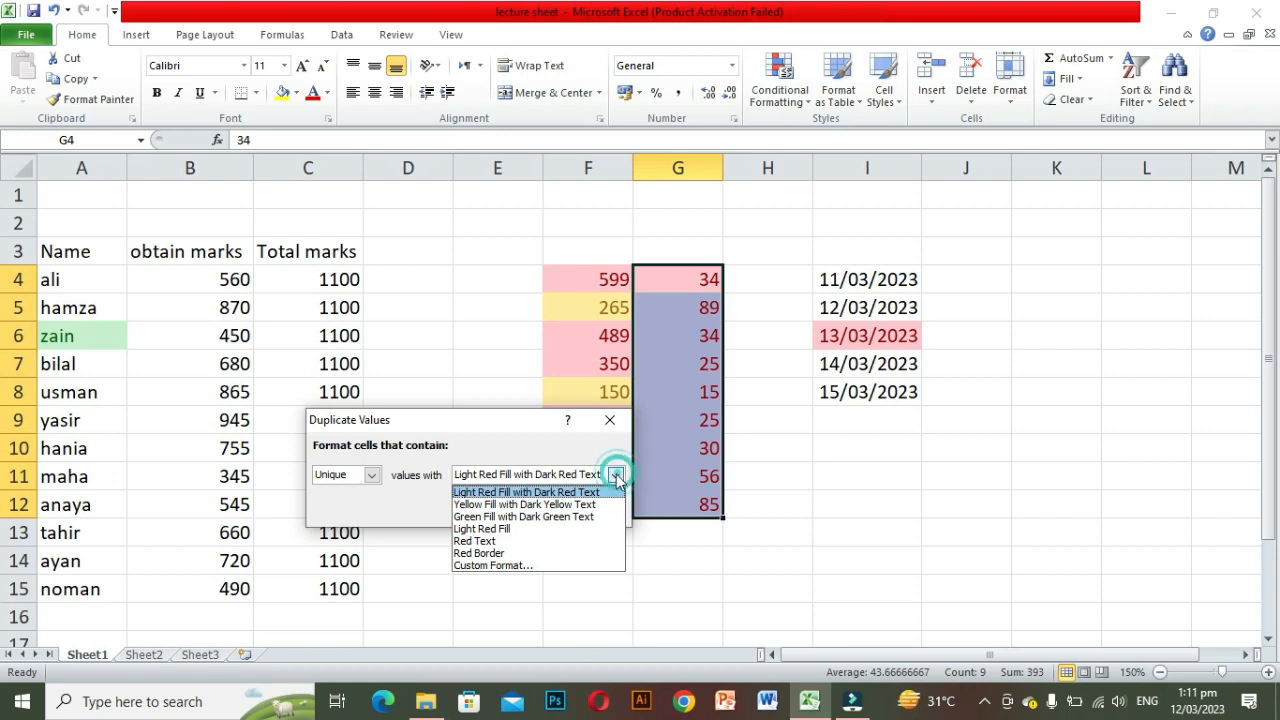
click(533, 517)
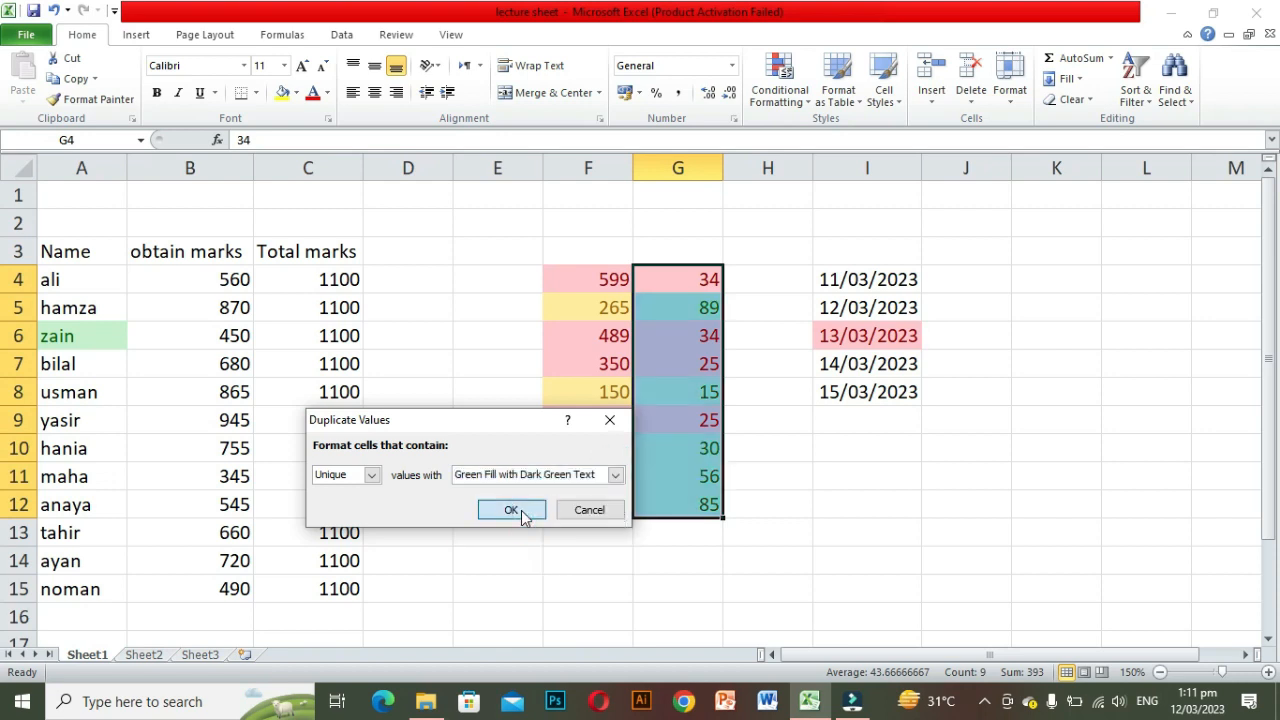
click(520, 510)
click(654, 537)
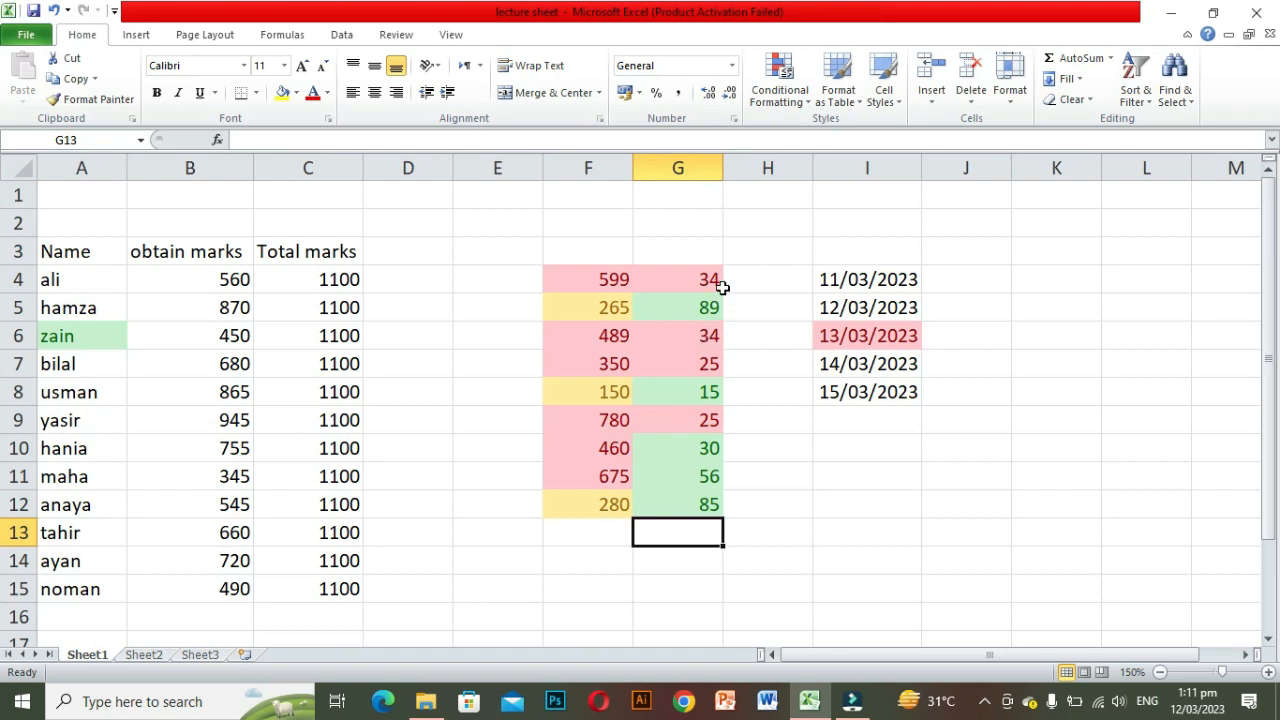
Step: Add a Top 10 Items rule to the obtained marks in B4:B15, limited to the top 5, with Light Red Fill with Dark Red Text
click(803, 104)
mouse_move(823, 186)
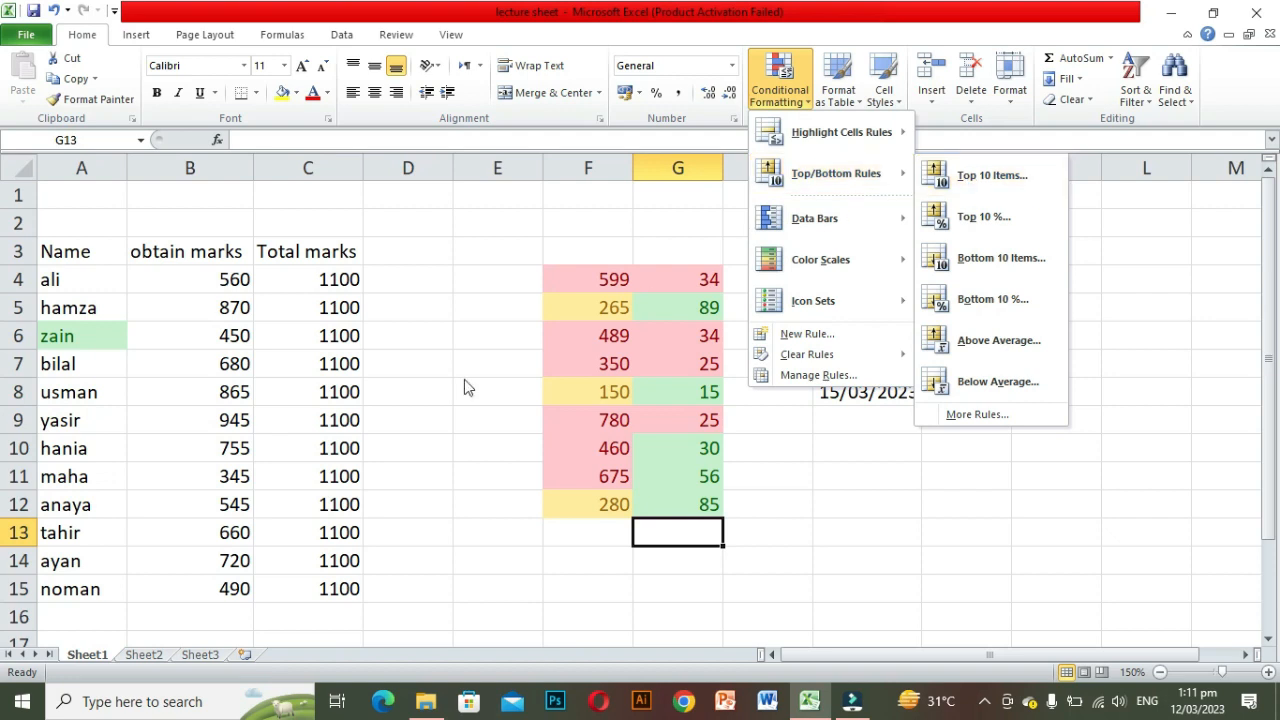
click(100, 277)
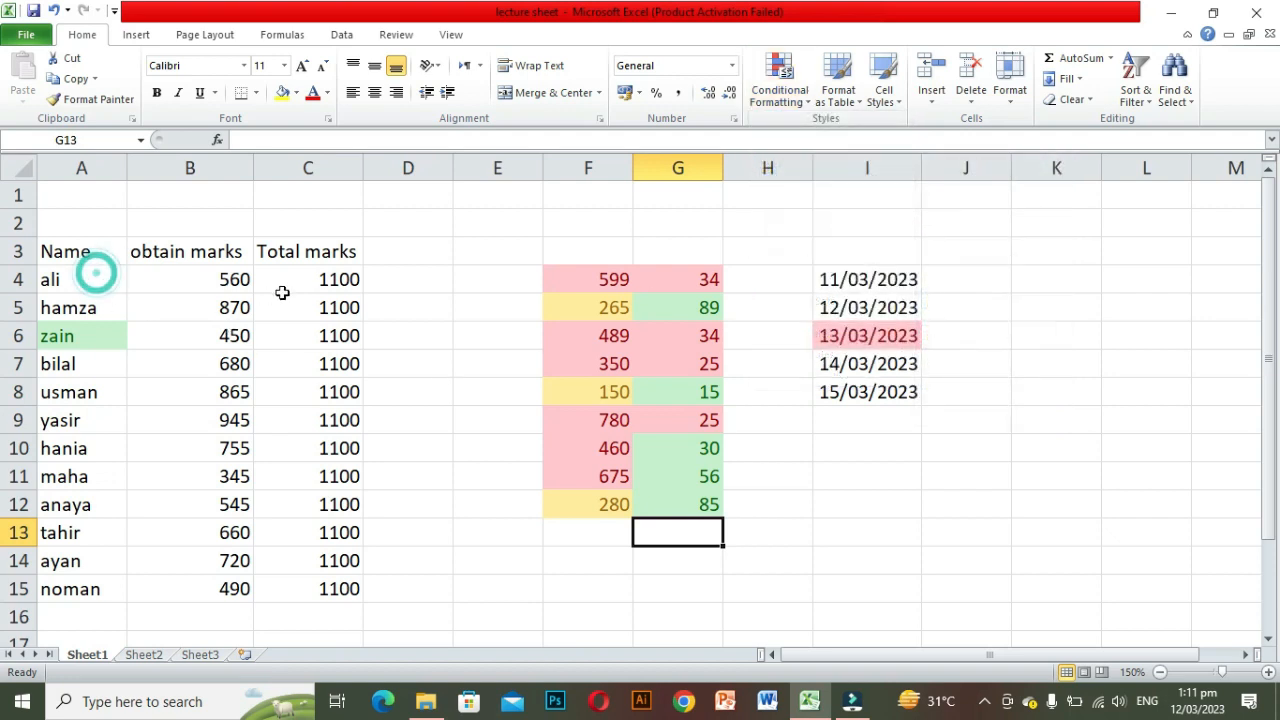
drag(213, 275, 214, 589)
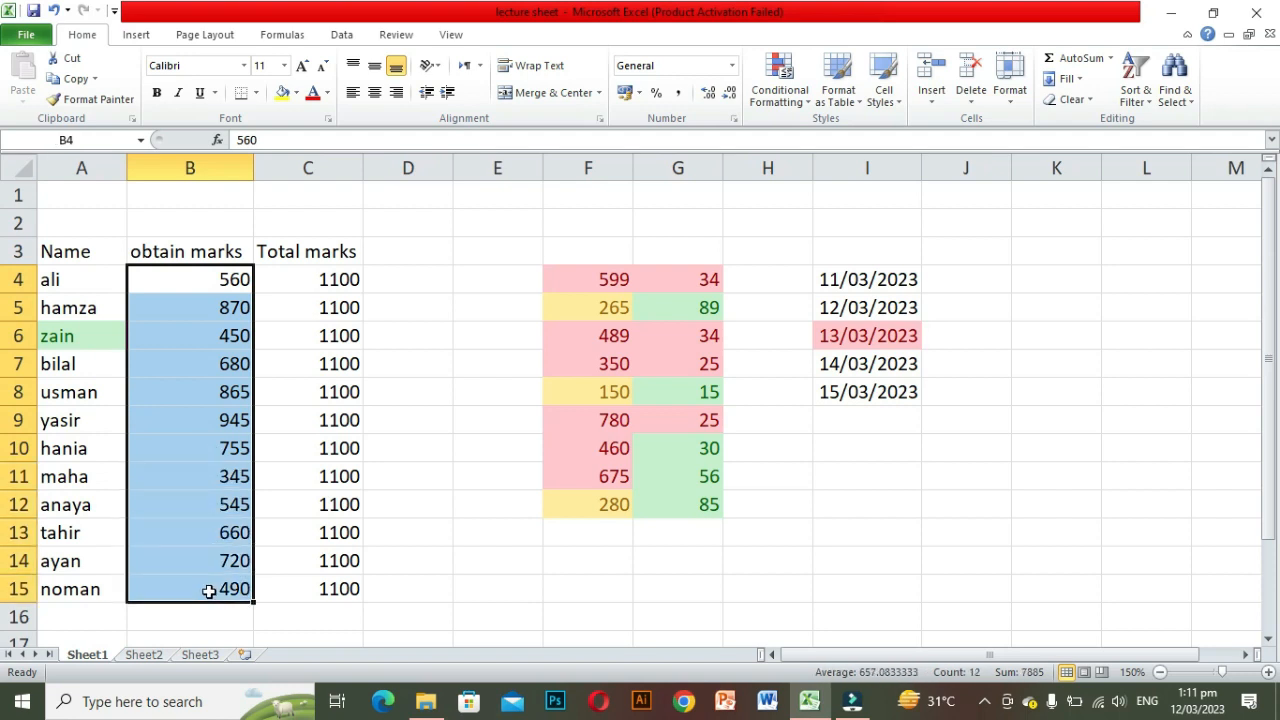
click(806, 100)
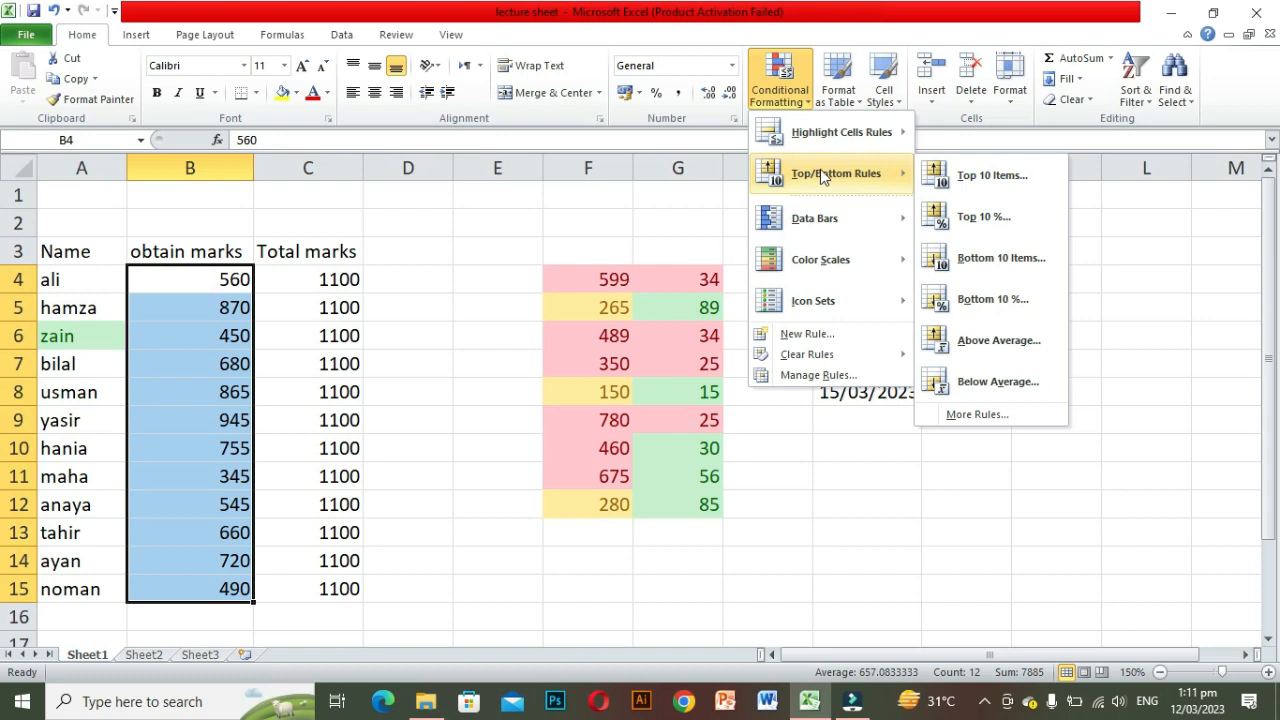
click(981, 178)
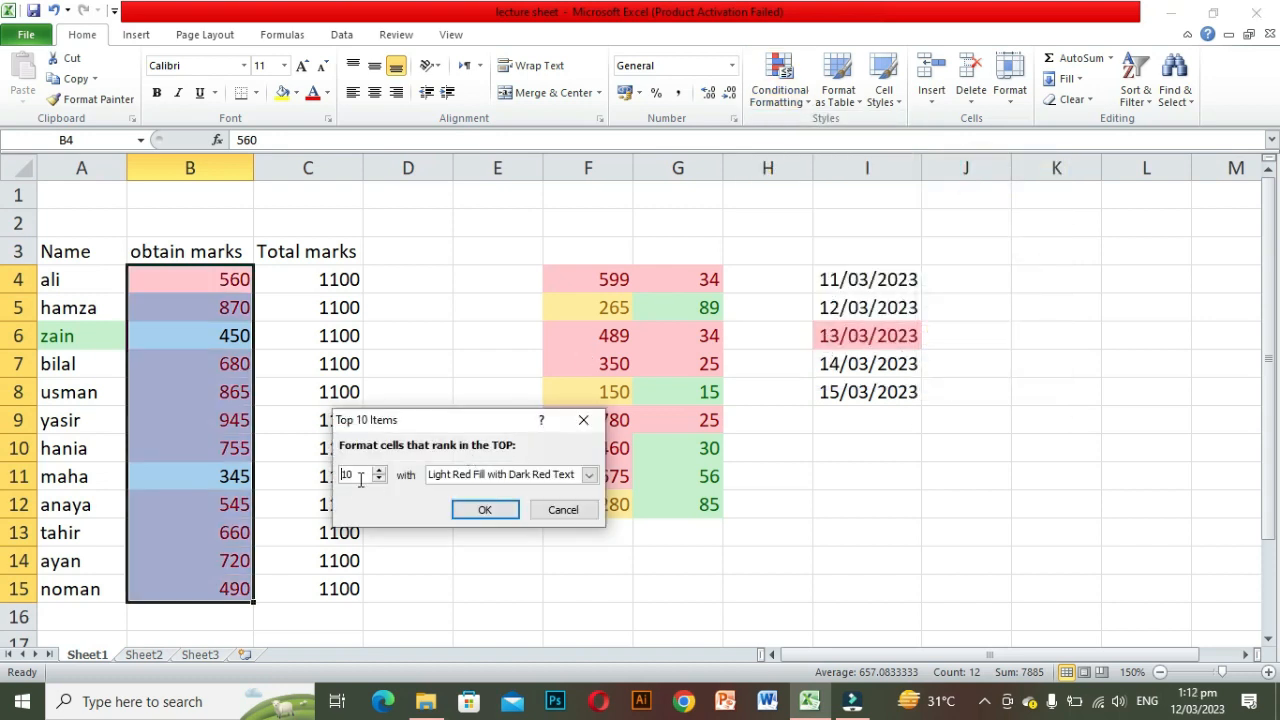
click(378, 480)
click(378, 480)
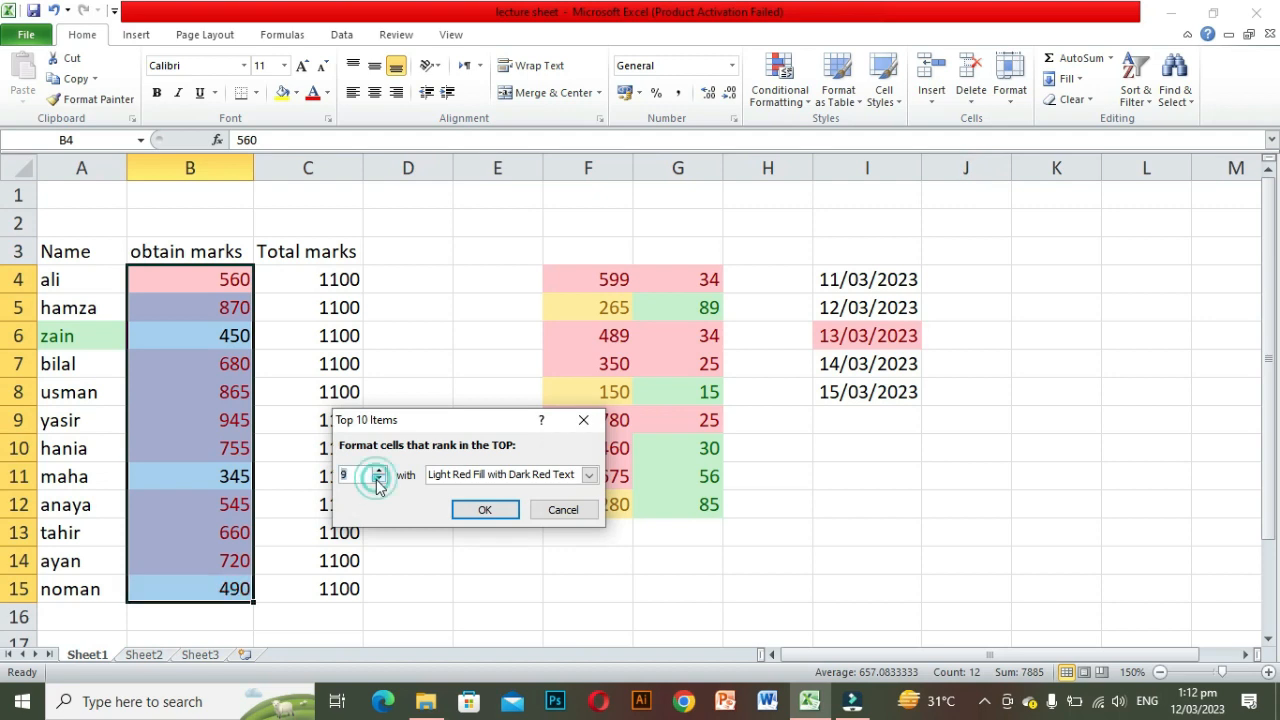
click(378, 480)
click(378, 480)
click(378, 480)
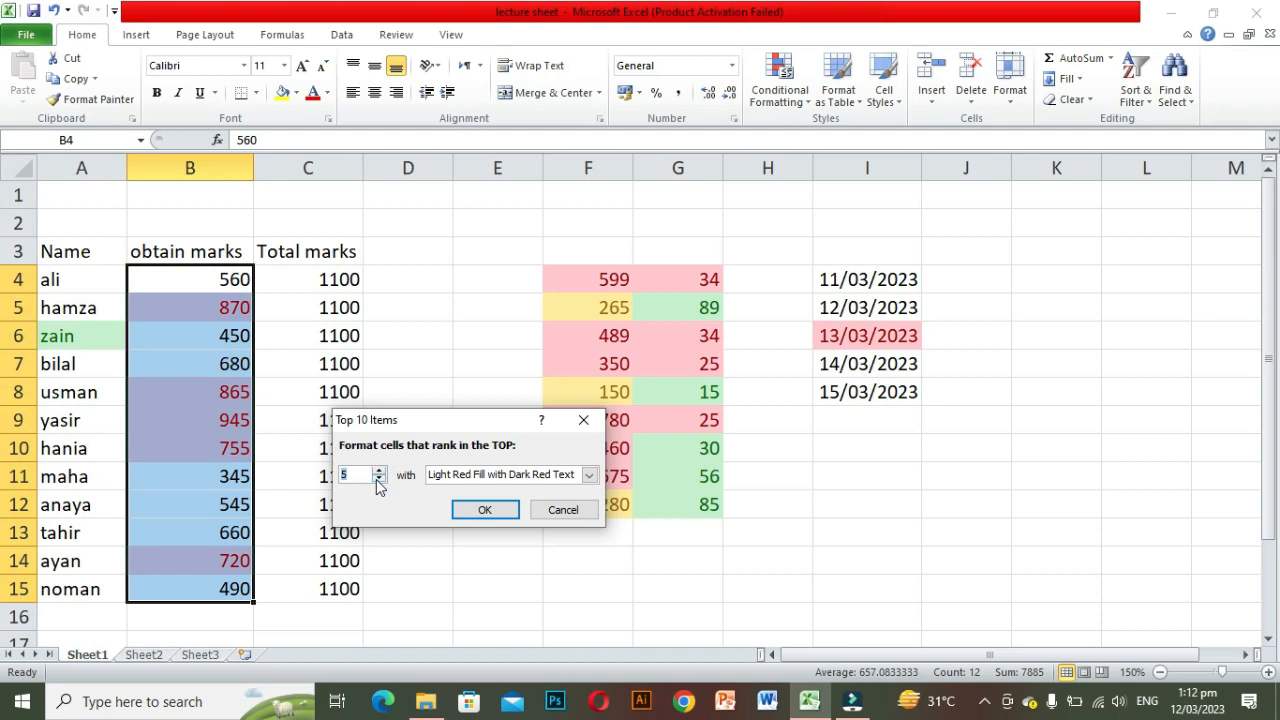
click(483, 510)
click(428, 531)
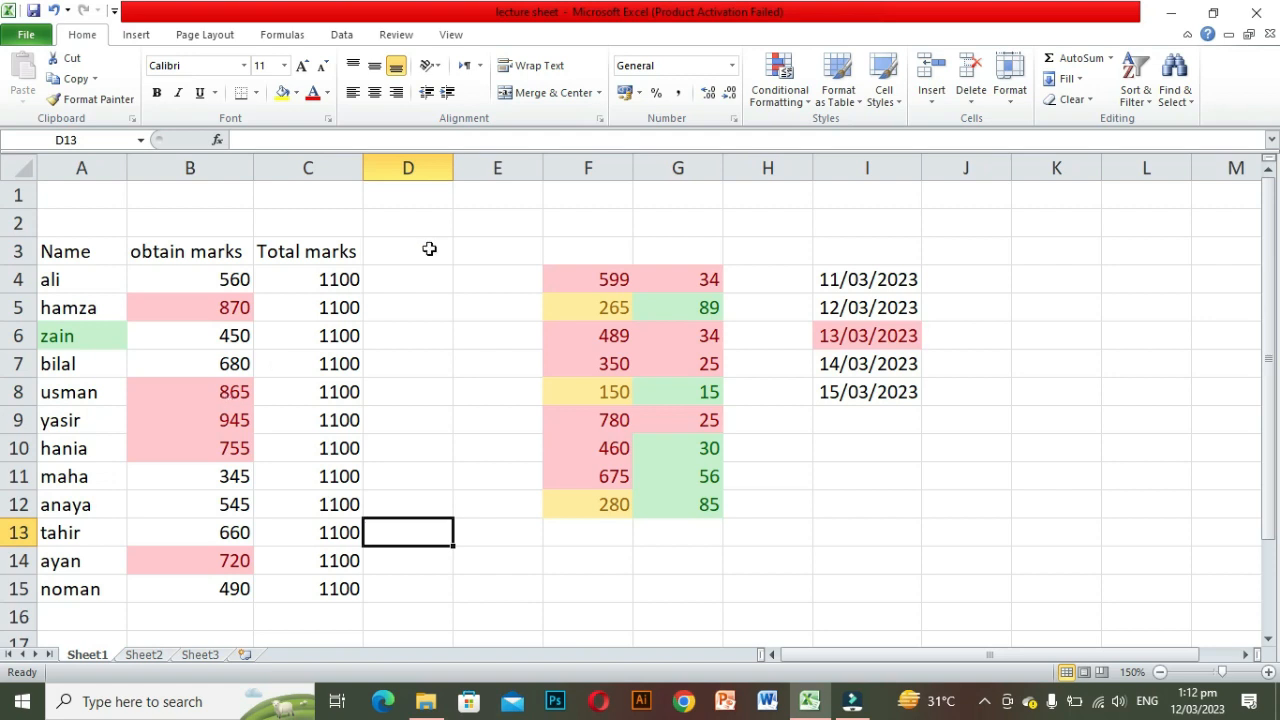
Step: Apply blue gradient-fill data bars to the obtained marks in B4:B15
click(801, 106)
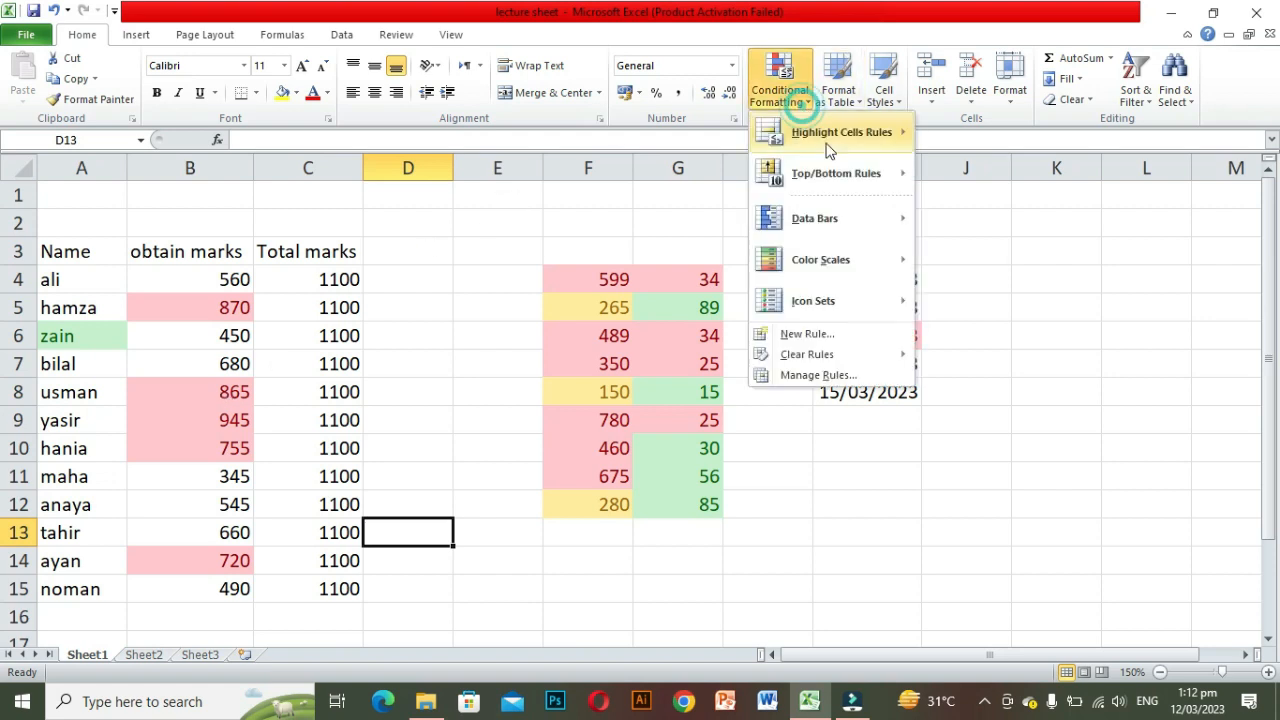
mouse_move(835, 190)
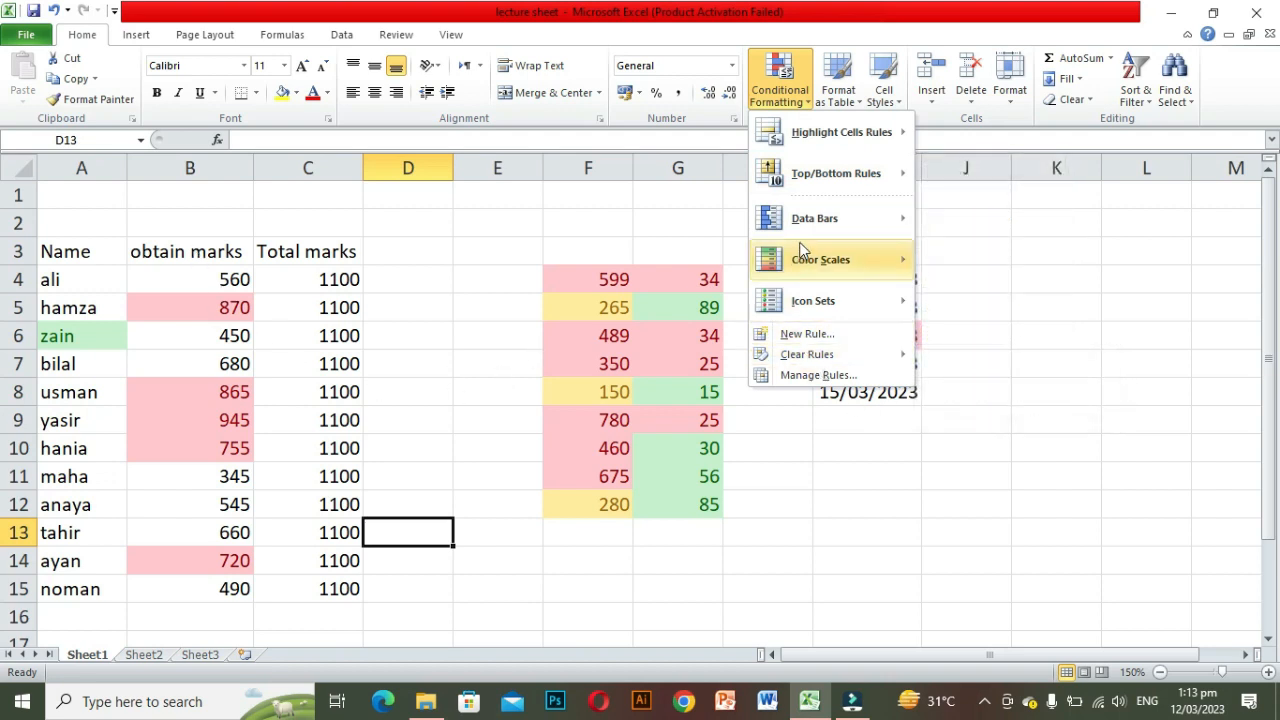
mouse_move(826, 225)
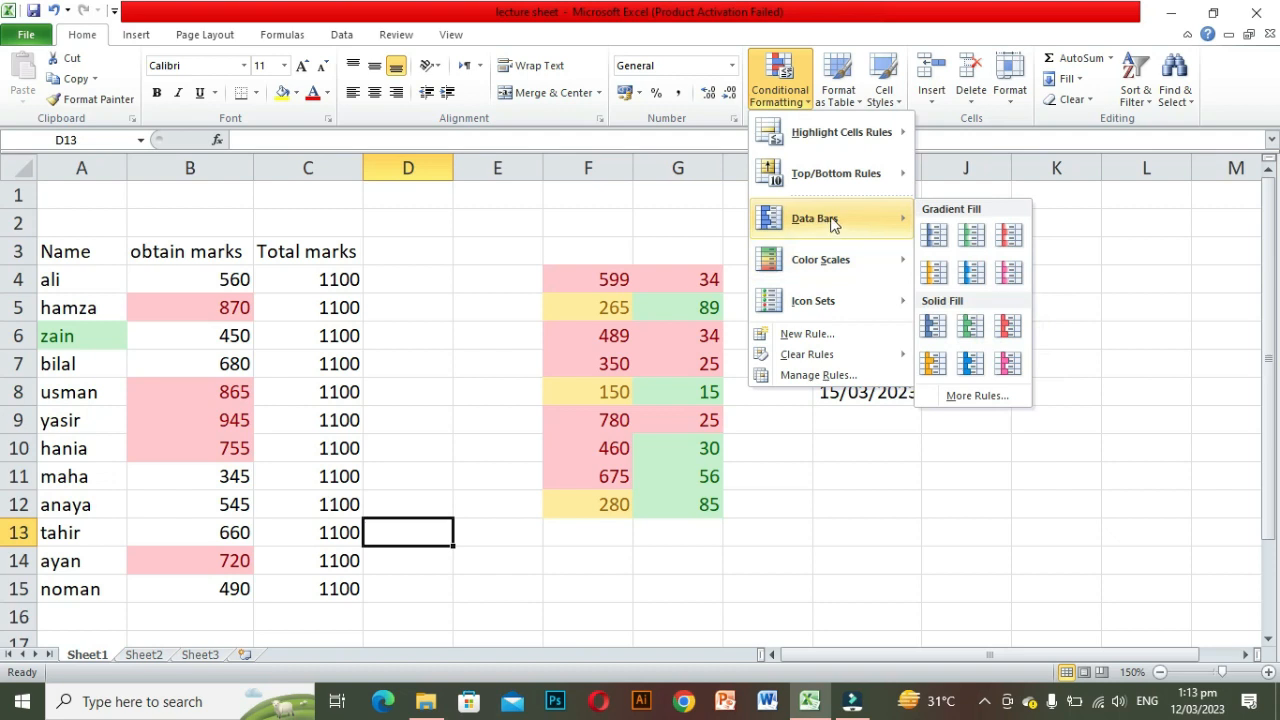
click(236, 286)
drag(234, 282, 229, 580)
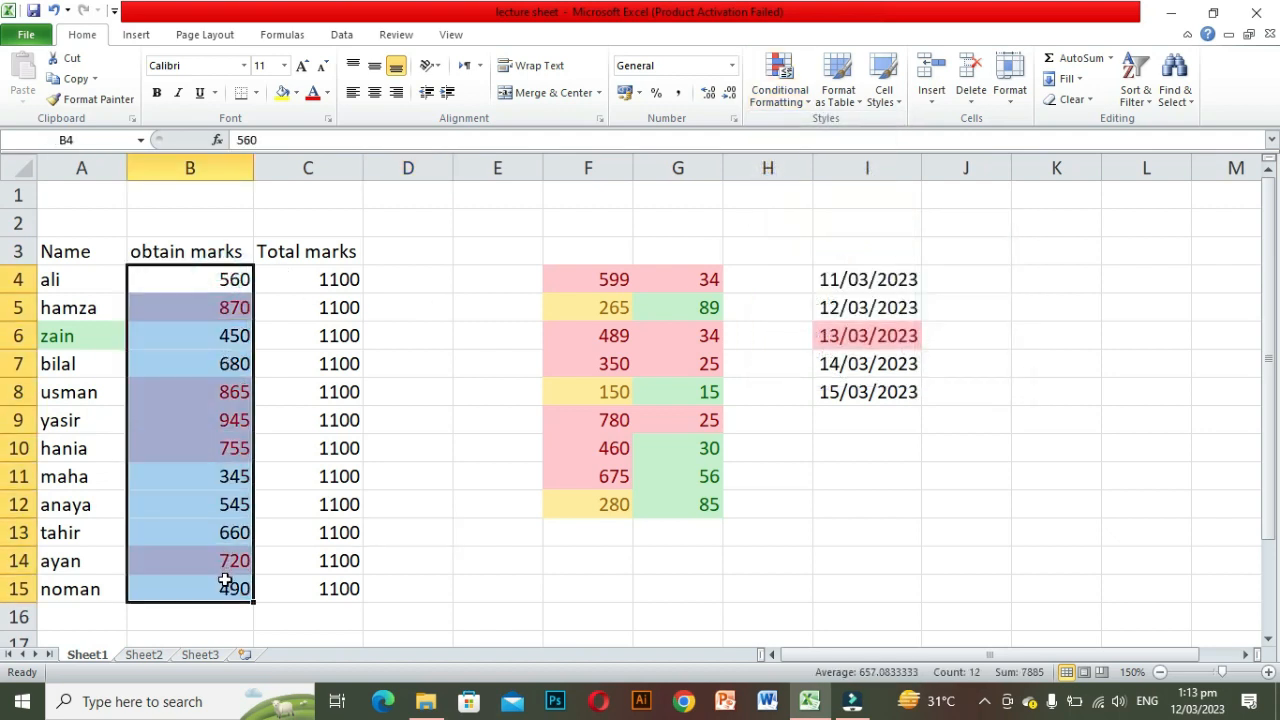
click(800, 95)
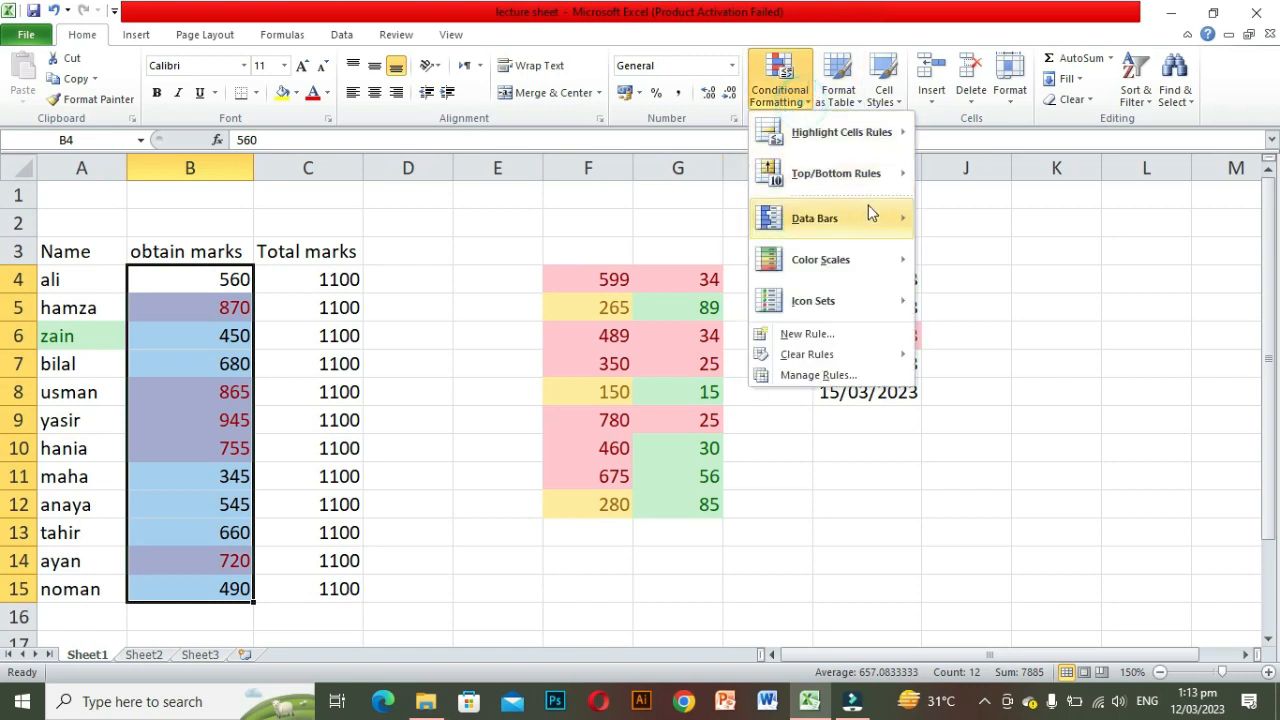
mouse_move(869, 214)
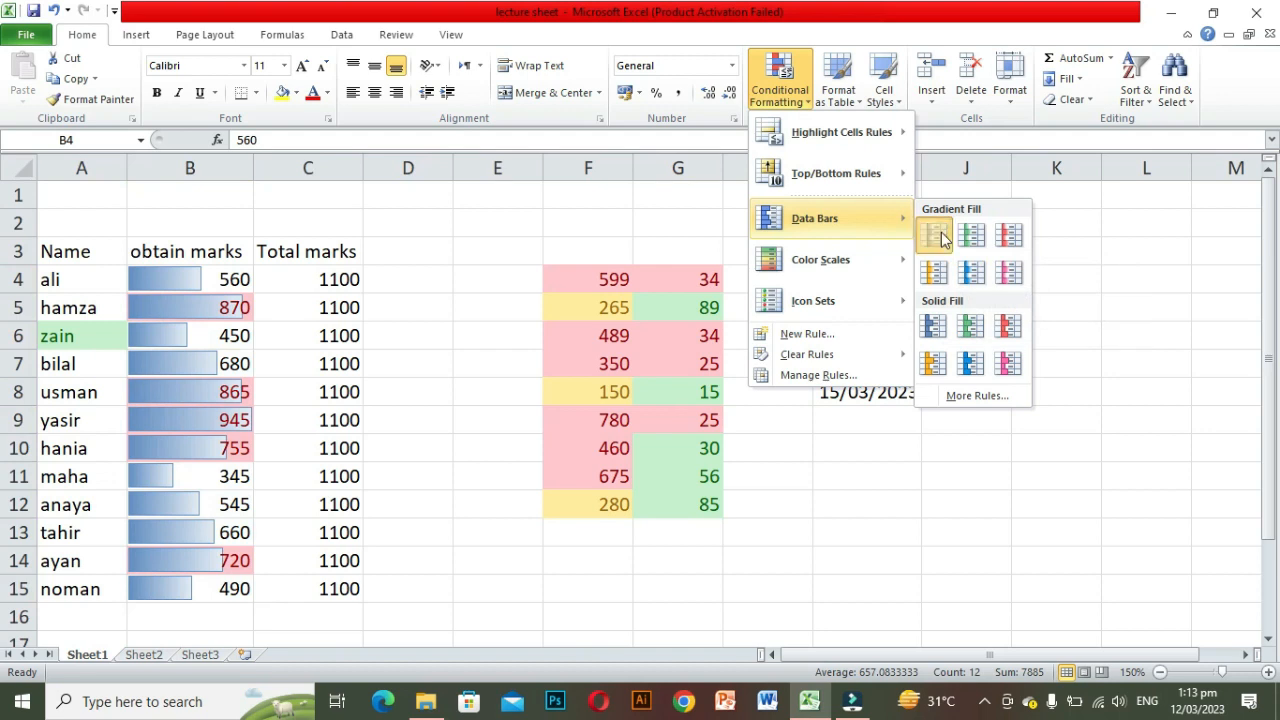
click(941, 232)
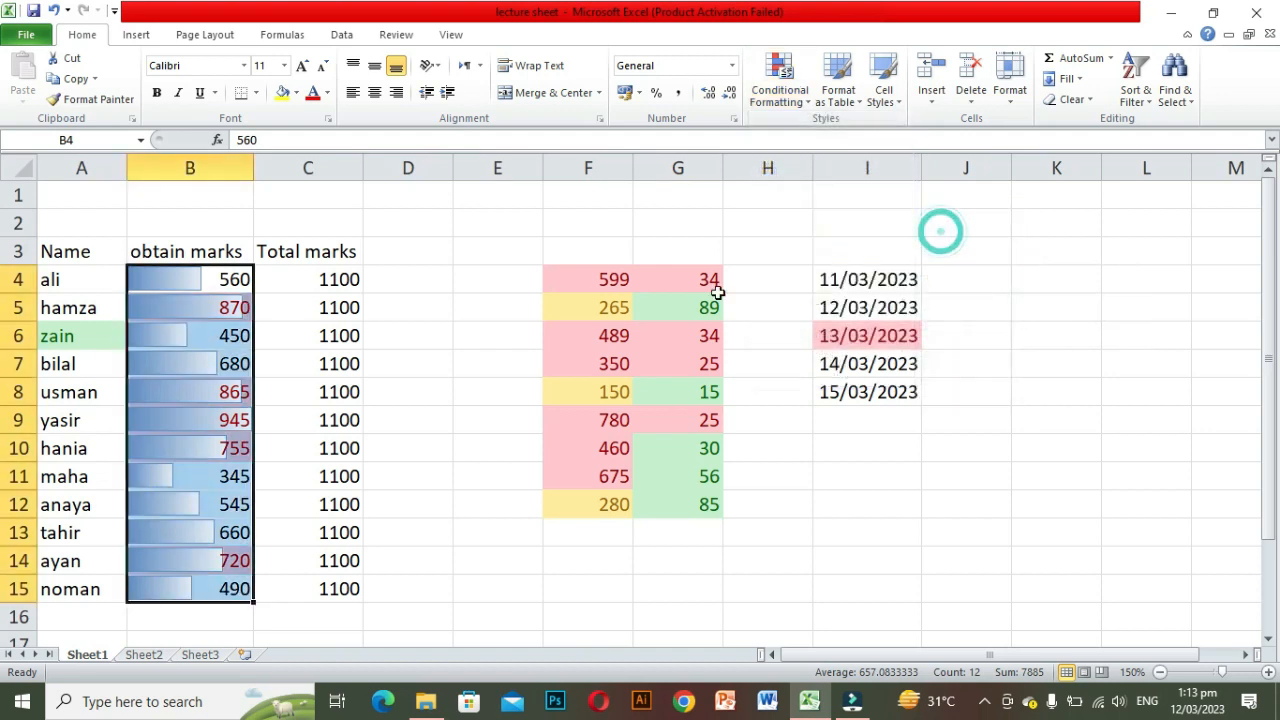
click(314, 477)
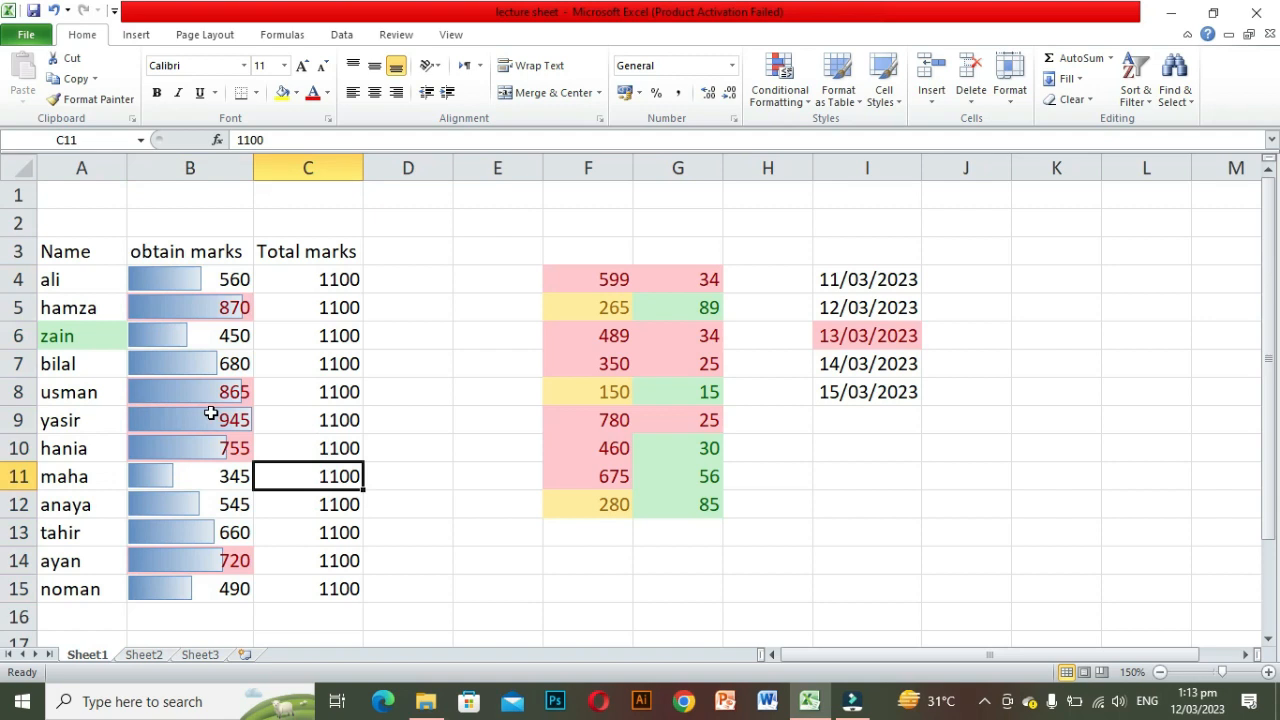
Step: Apply the Red - Yellow - Green Color Scale to the obtained marks in B4:B15
drag(197, 280, 195, 582)
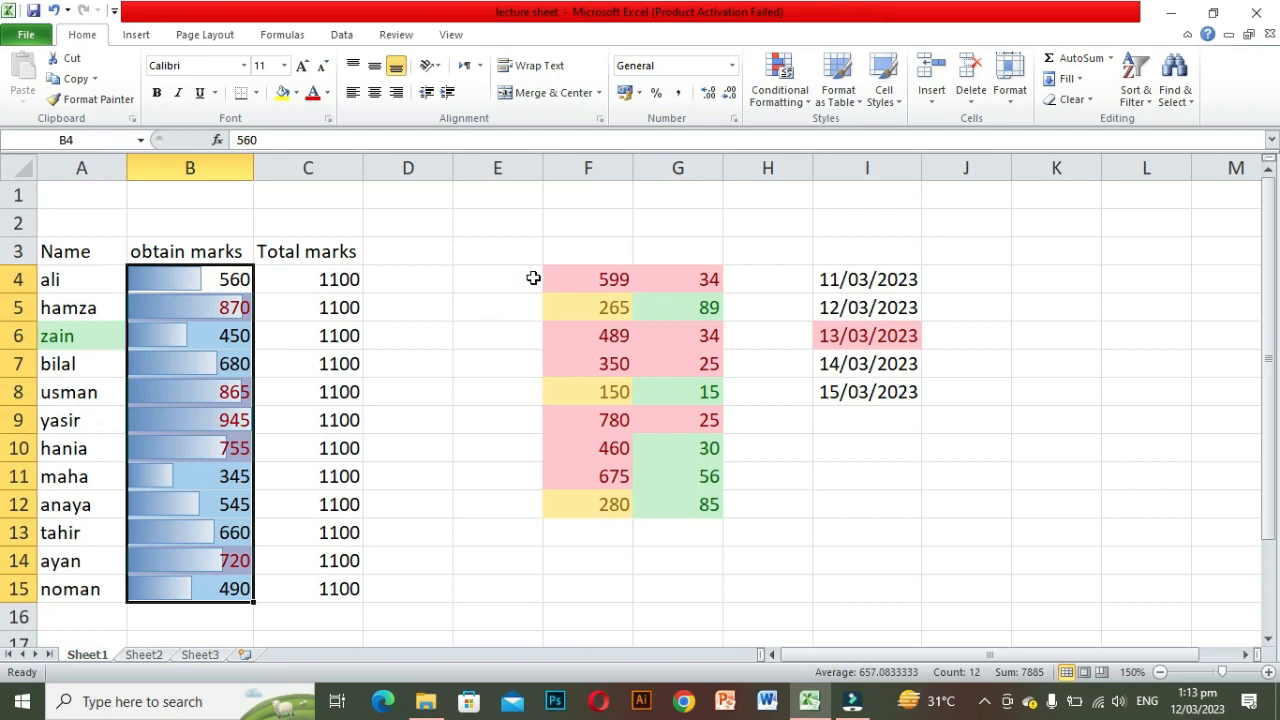
click(808, 108)
mouse_move(814, 148)
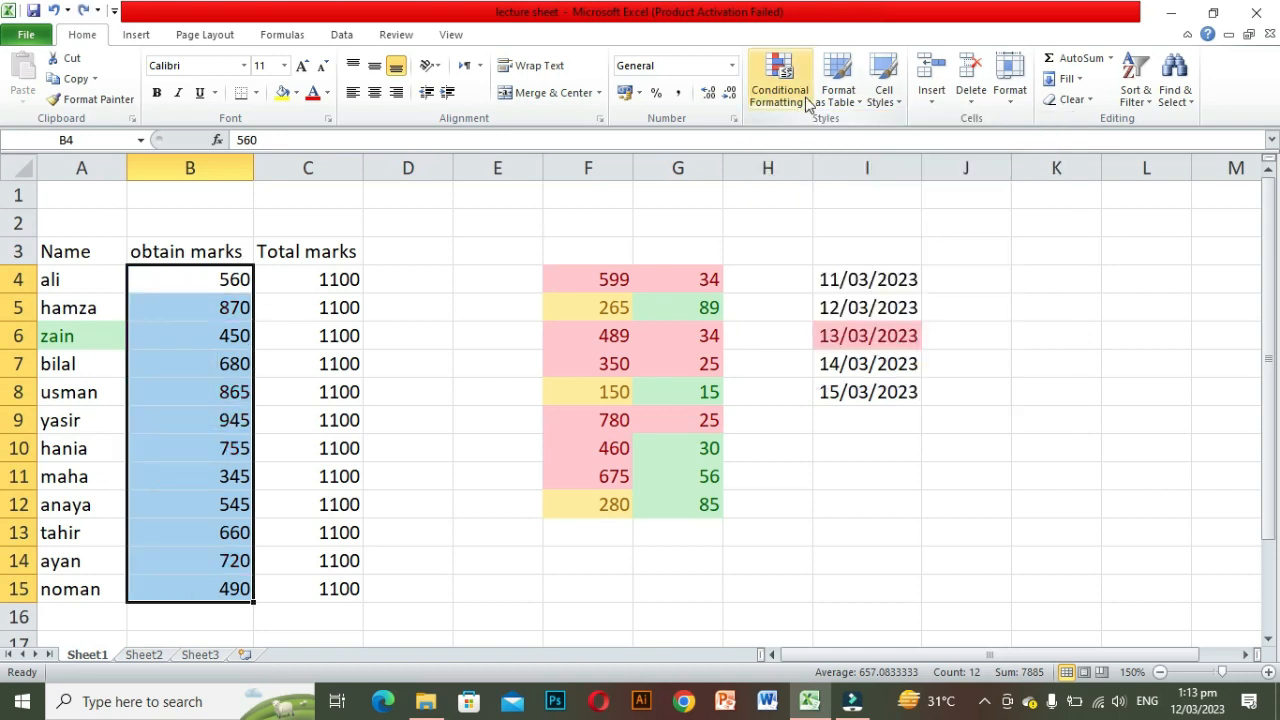
click(790, 95)
mouse_move(869, 259)
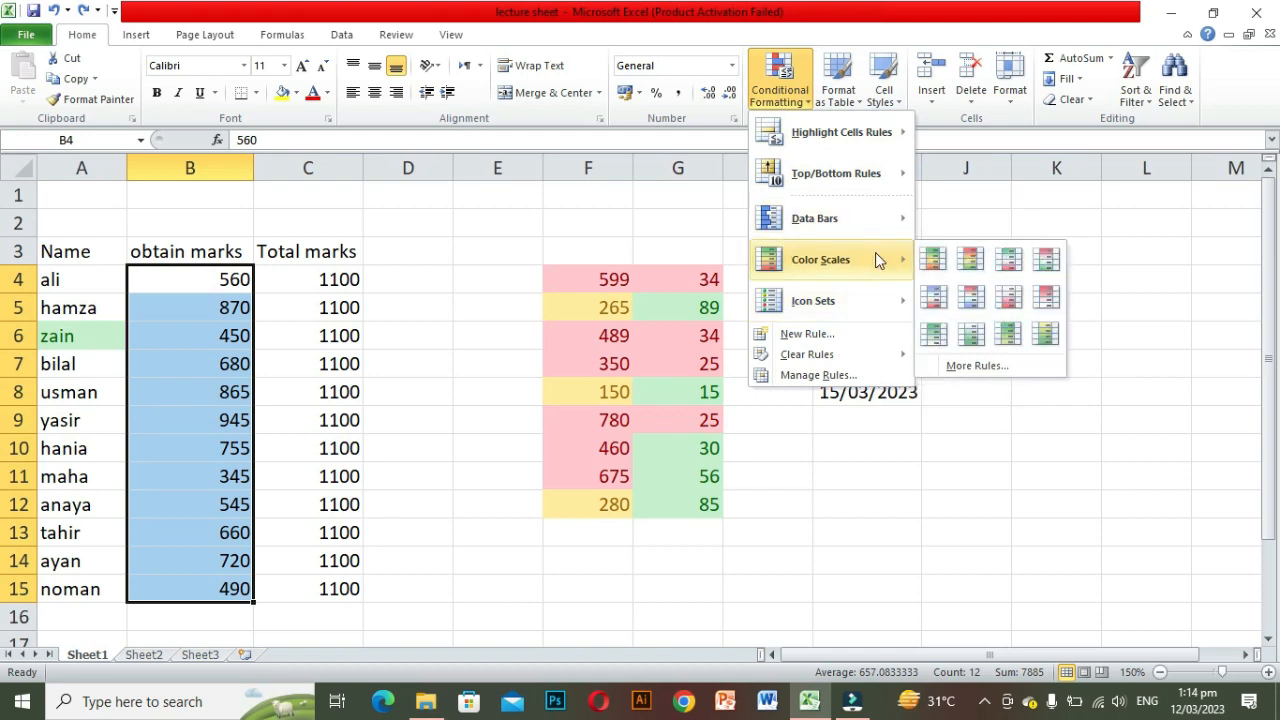
click(970, 260)
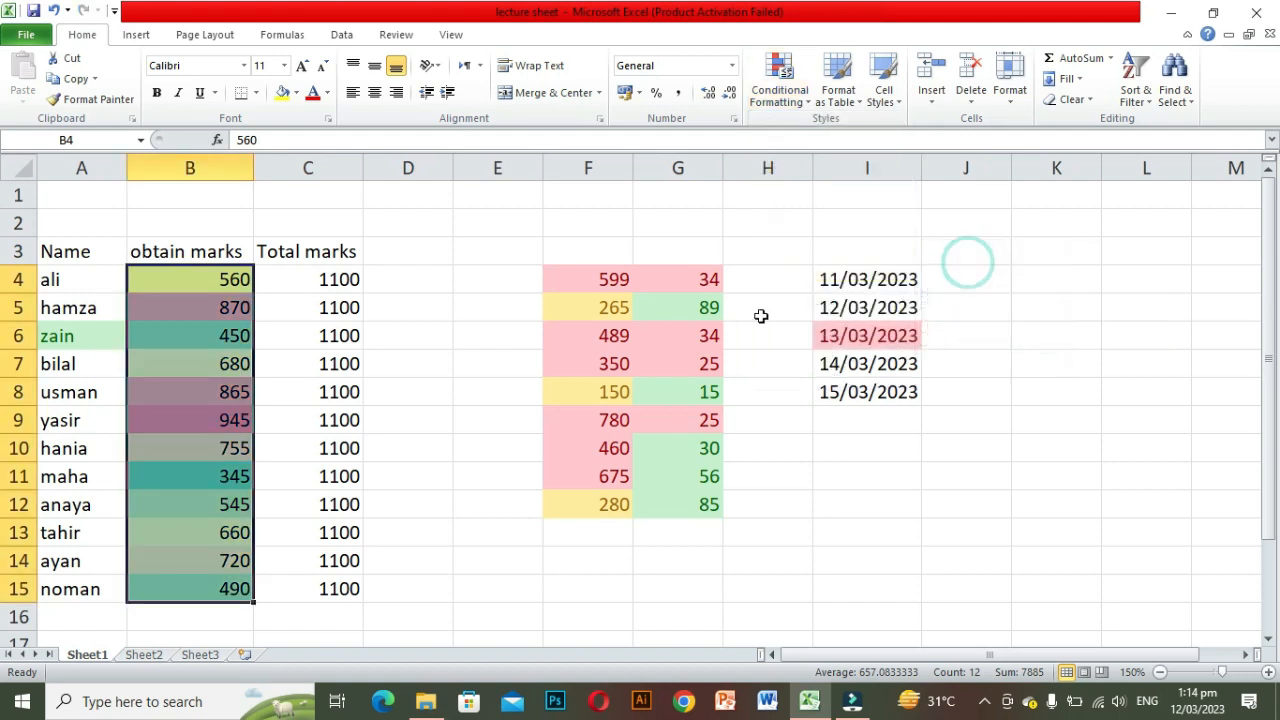
click(305, 382)
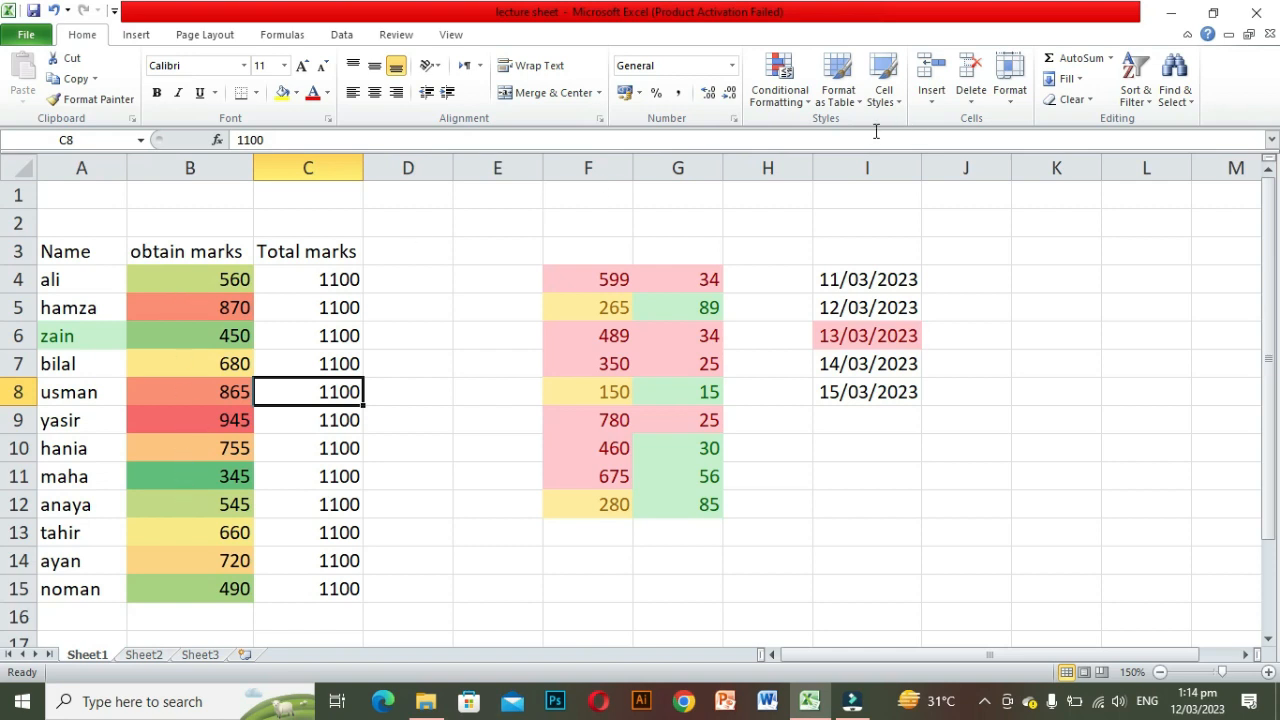
Step: Apply the 3 Arrows (Colored) icon set to the obtained marks in B4:B15
click(808, 108)
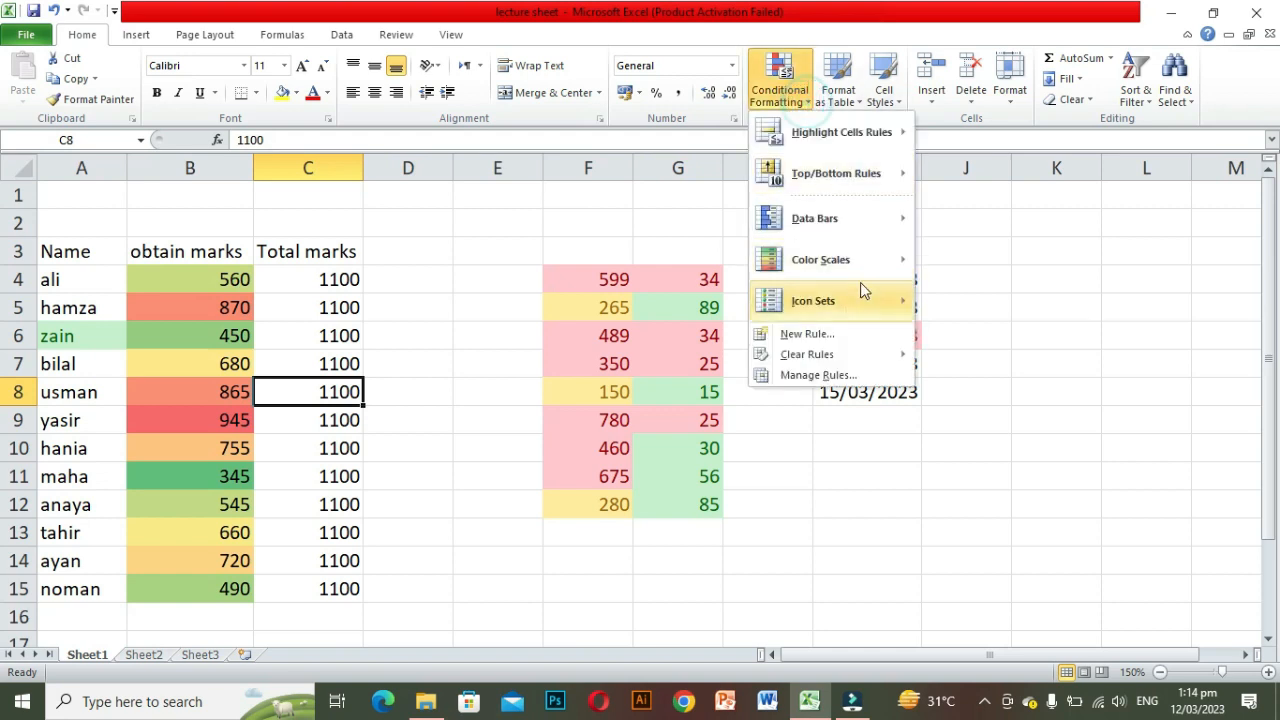
mouse_move(840, 301)
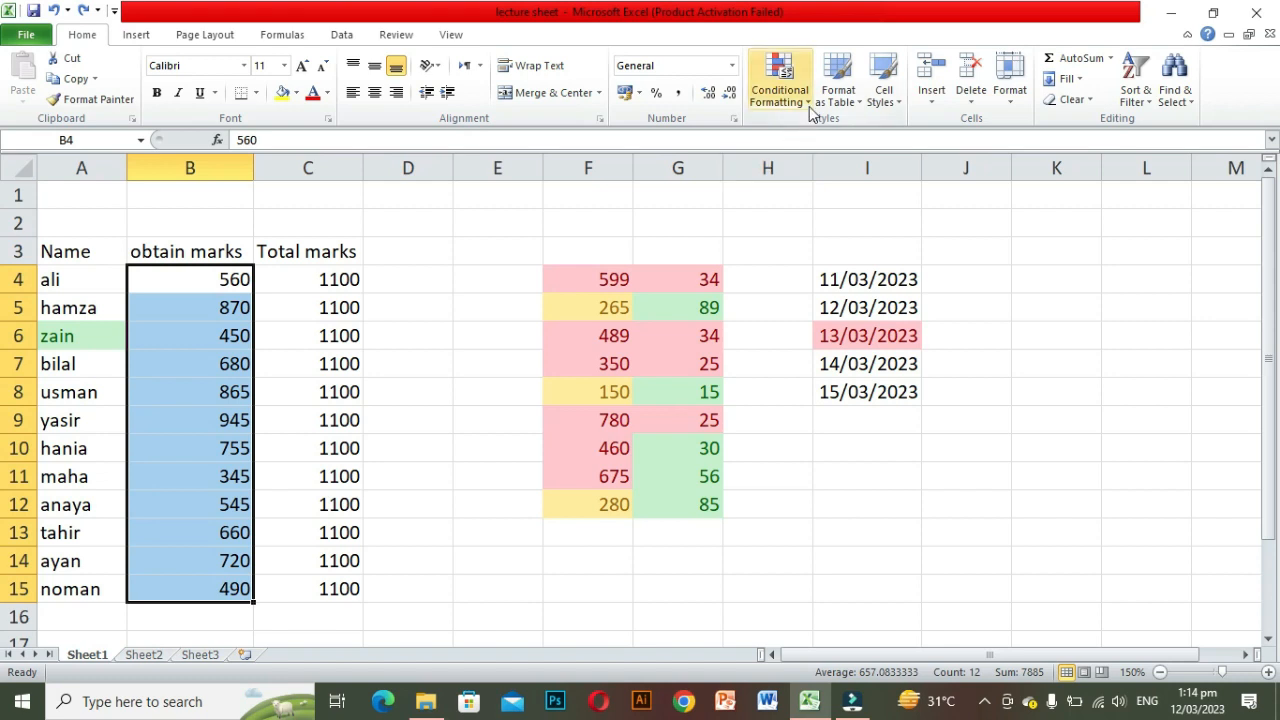
click(811, 108)
mouse_move(877, 296)
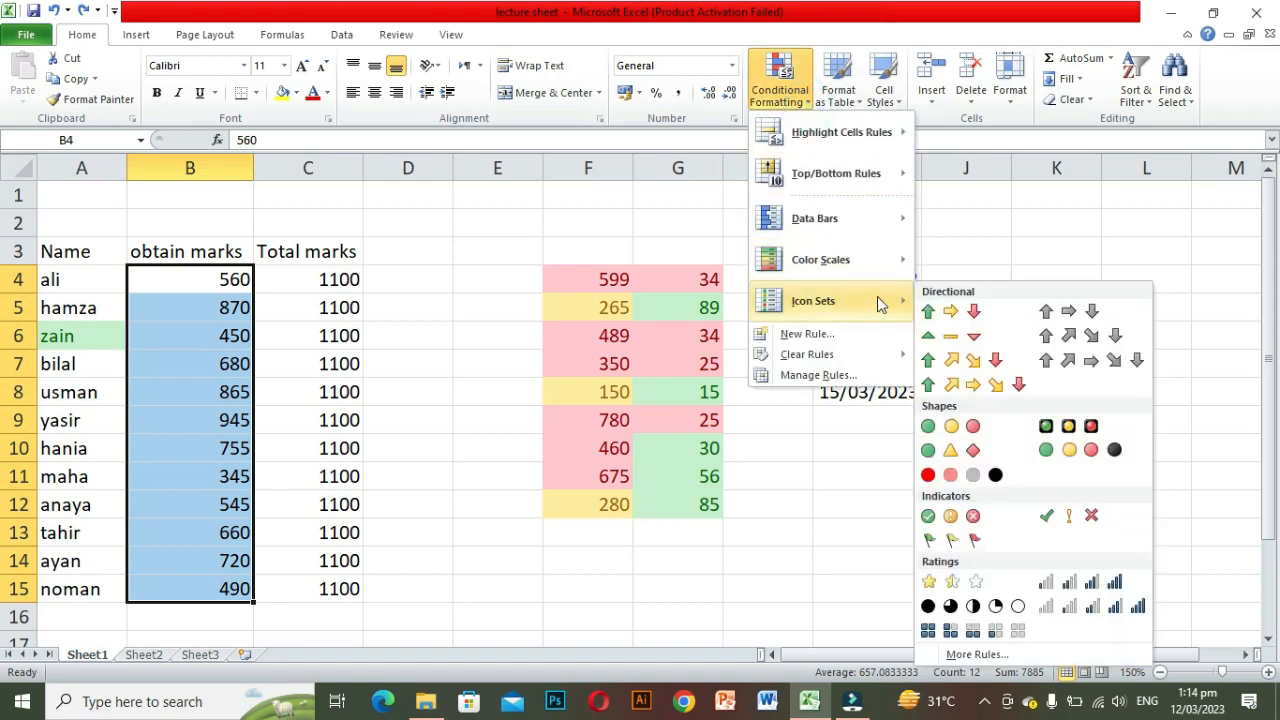
click(942, 318)
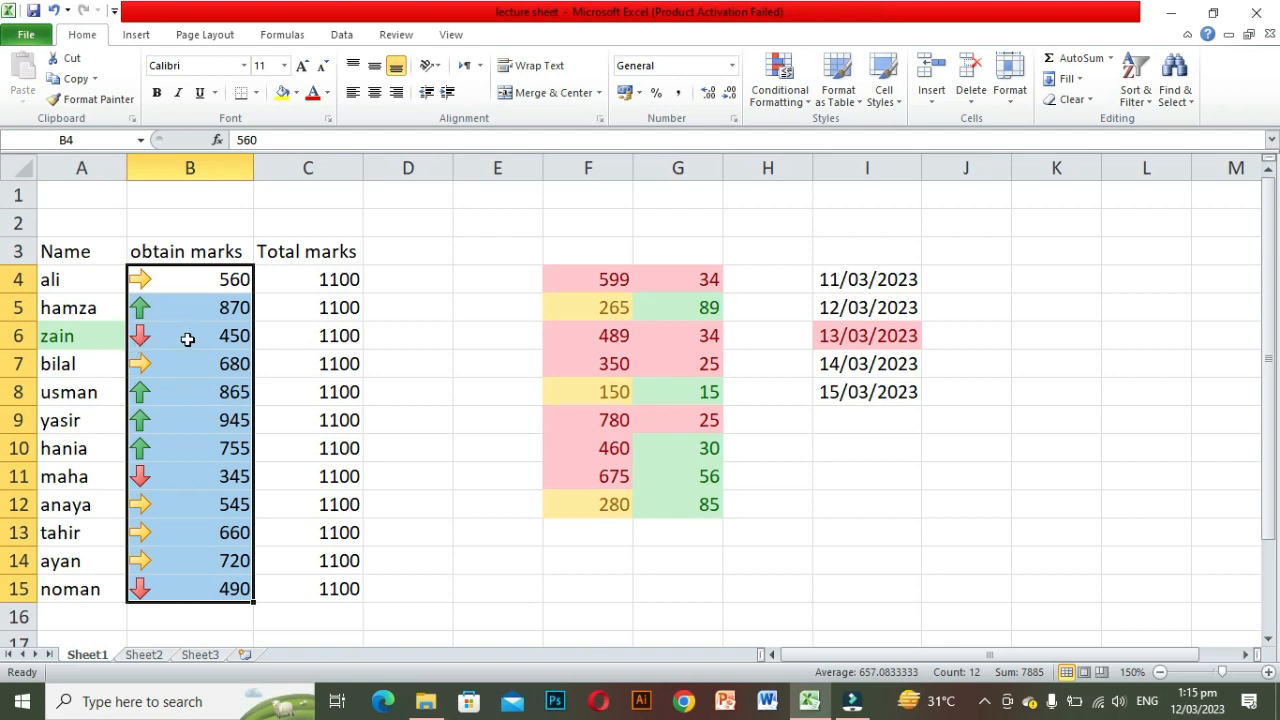
click(808, 106)
click(812, 106)
click(808, 104)
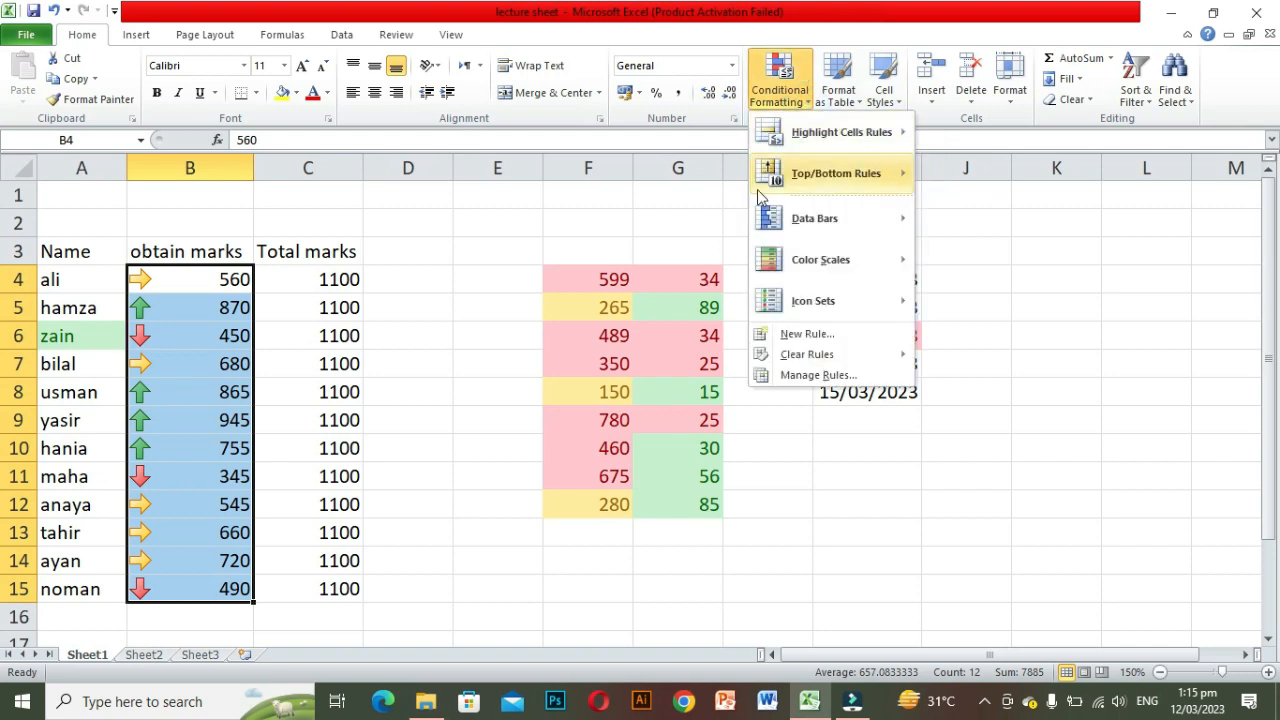
mouse_move(800, 218)
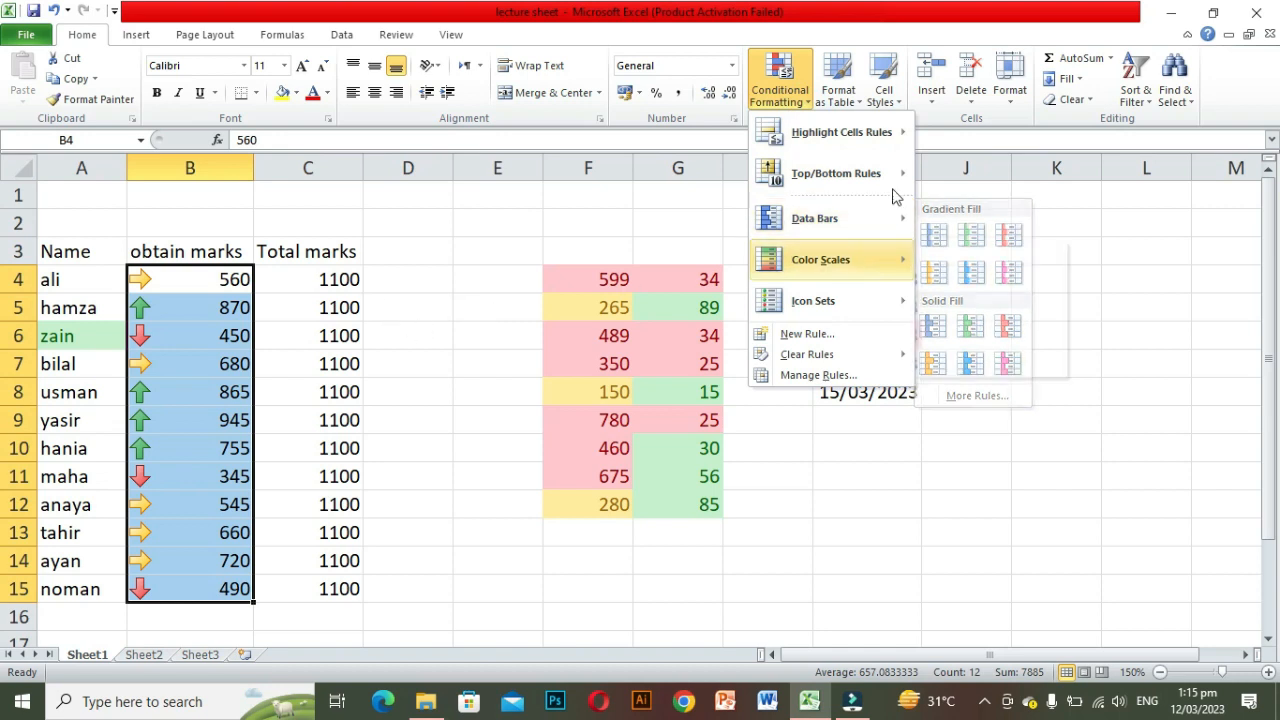
mouse_move(890, 178)
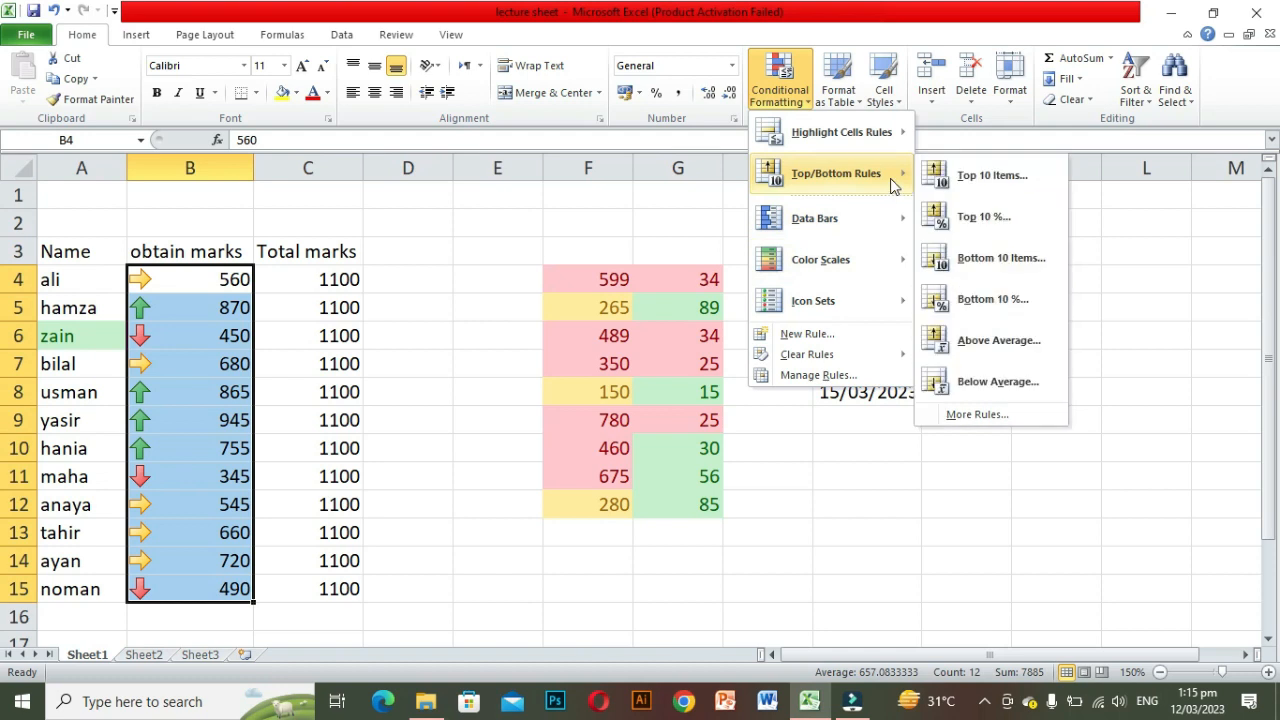